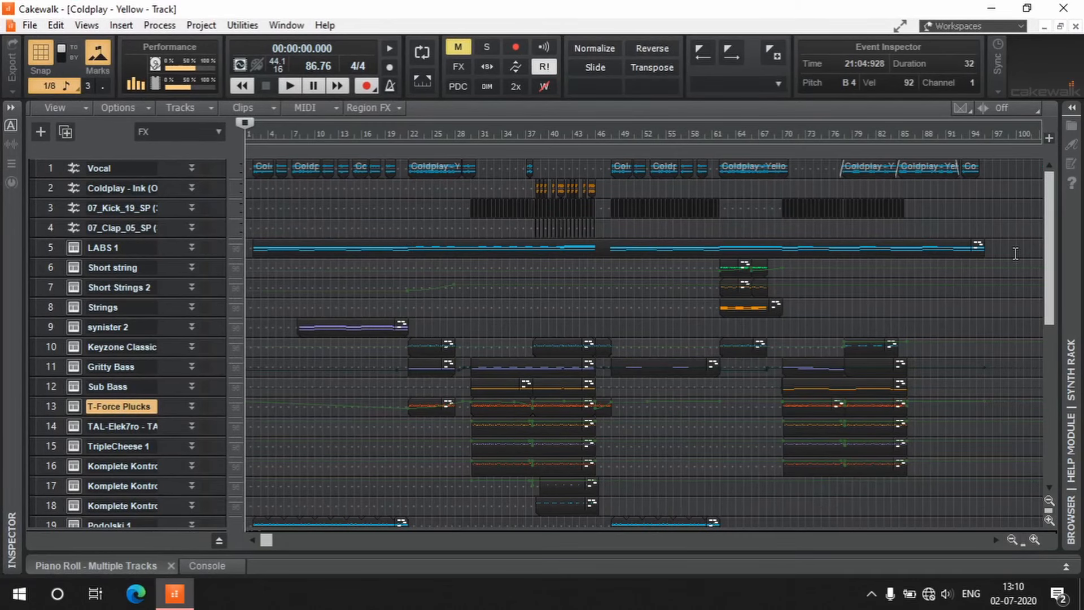
- Enlarge the LABS 1 track and split its clip at the section boundaries at bars 22, 30, 70, 78 and 86
left_click(191, 248)
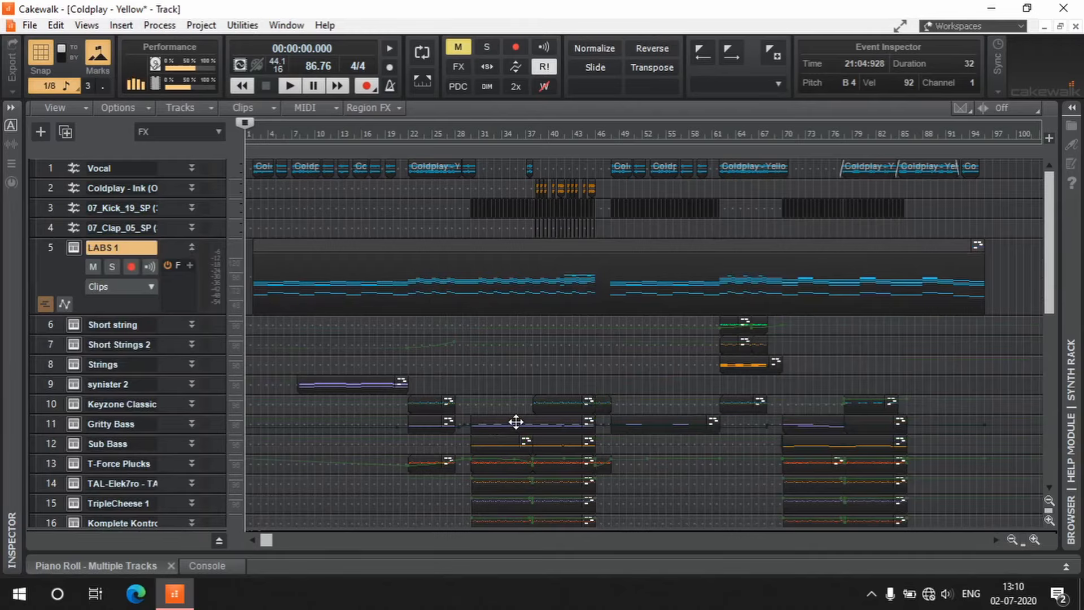
left_click(408, 289, "alt")
left_click(476, 289)
scroll(563, 293, "up", 5)
scroll(527, 302, "up", 3)
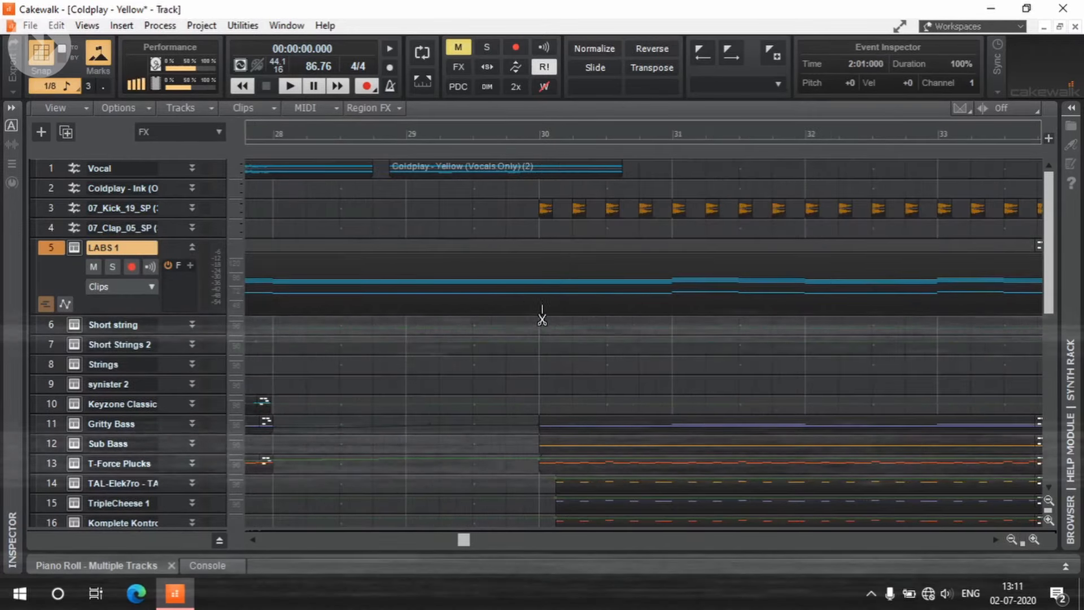
left_click(535, 302, "alt")
scroll(535, 302, "down", 4)
left_click(517, 299, "alt")
left_click(719, 311, "alt")
scroll(716, 322, "down", 4)
scroll(597, 274, "up", 5)
left_click(597, 273, "alt")
scroll(597, 274, "down", 5)
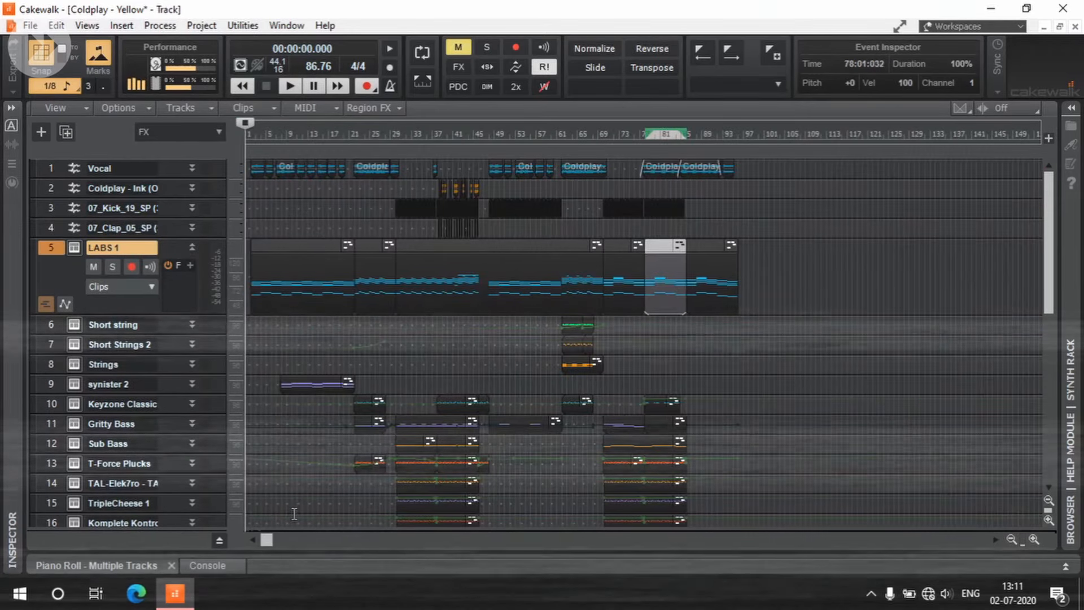
- Rename the LABS 1 section clips Verse, Drop 1, Drop 2 and Outro
right_click(315, 255)
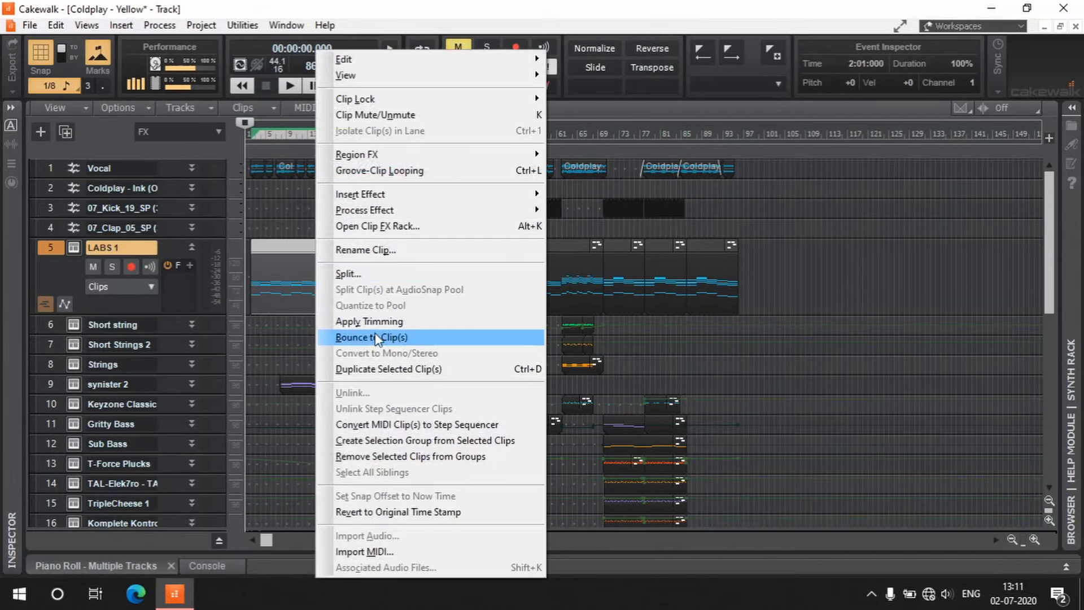
key("Escape")
right_click(289, 251)
left_click(337, 258)
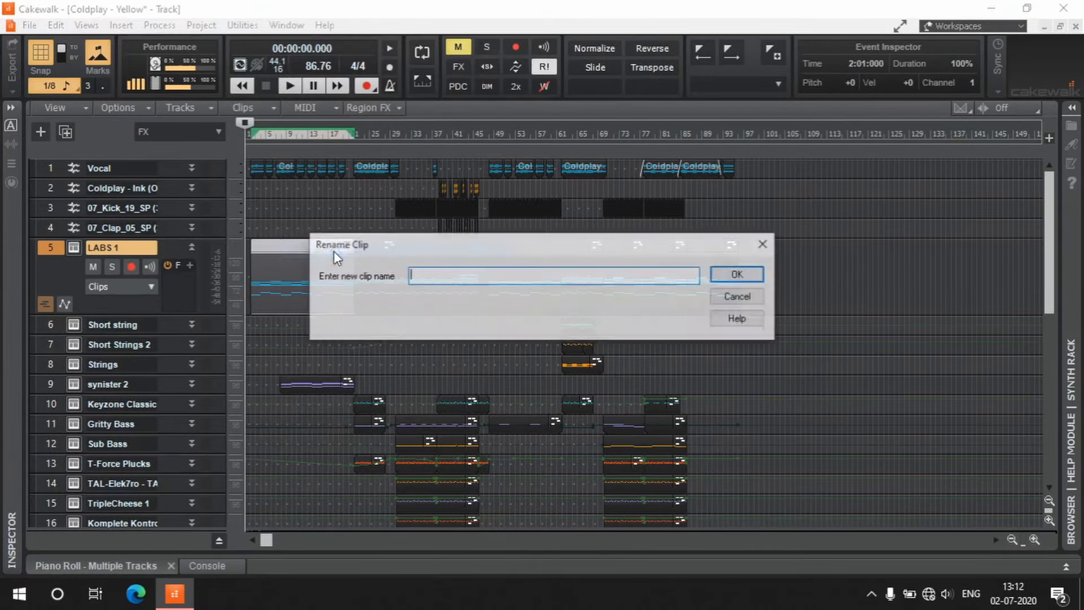
type("Verse")
key("Return")
right_click(372, 253)
left_click(409, 250)
type("Drop")
key("Return")
right_click(624, 251)
- Shrink the window and copy the Verse, Drop 1, Drop 2 and Outro clips to the desktop as files
left_click(1026, 9)
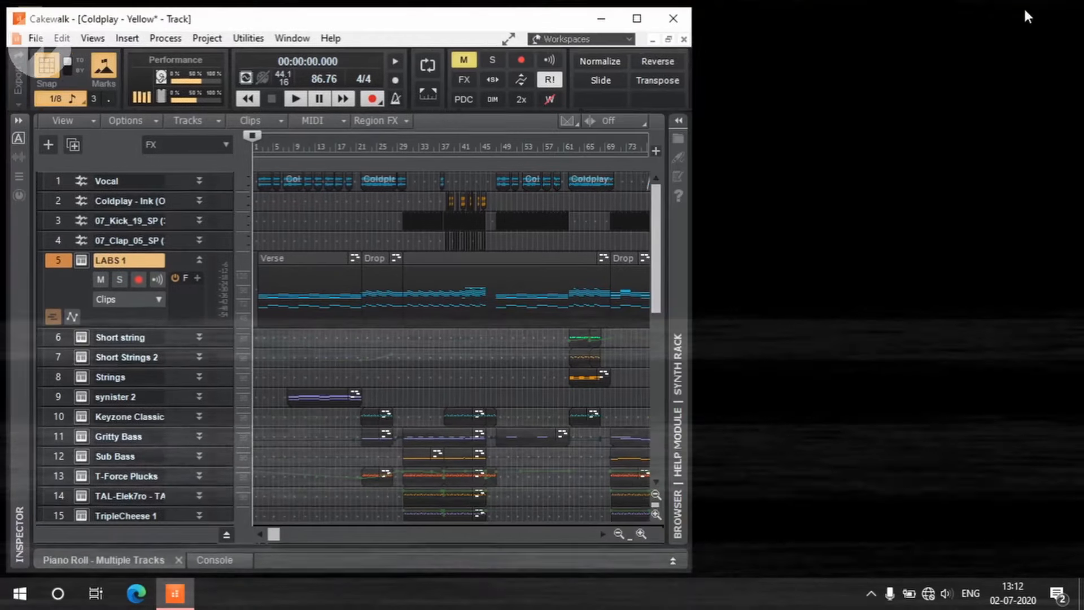
left_click(291, 260)
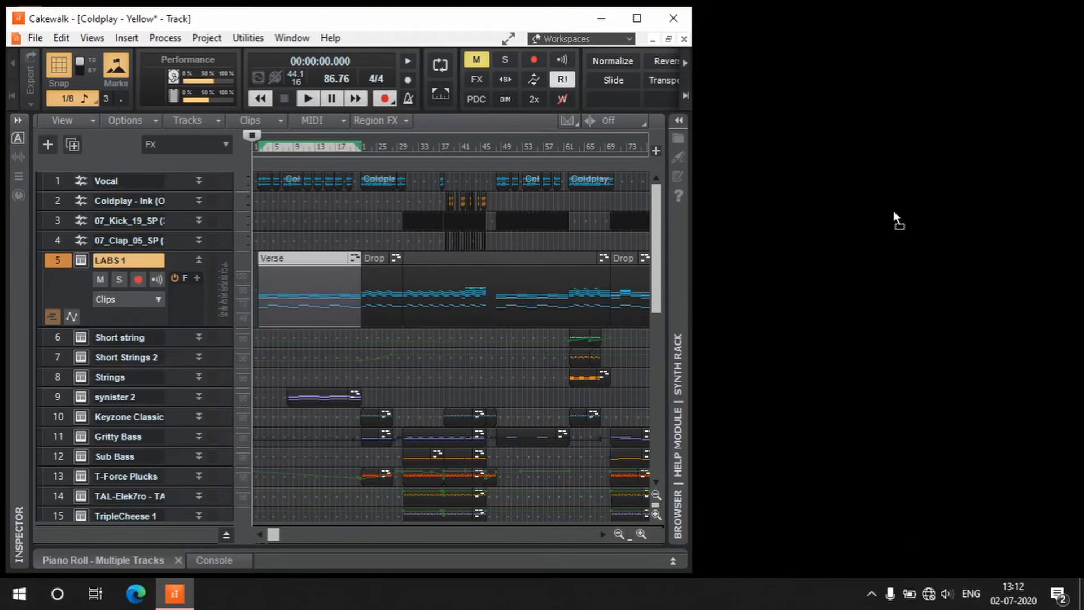
left_click_drag(893, 212, 893, 213)
left_click_drag(376, 257, 912, 261)
left_click_drag(277, 534, 378, 533)
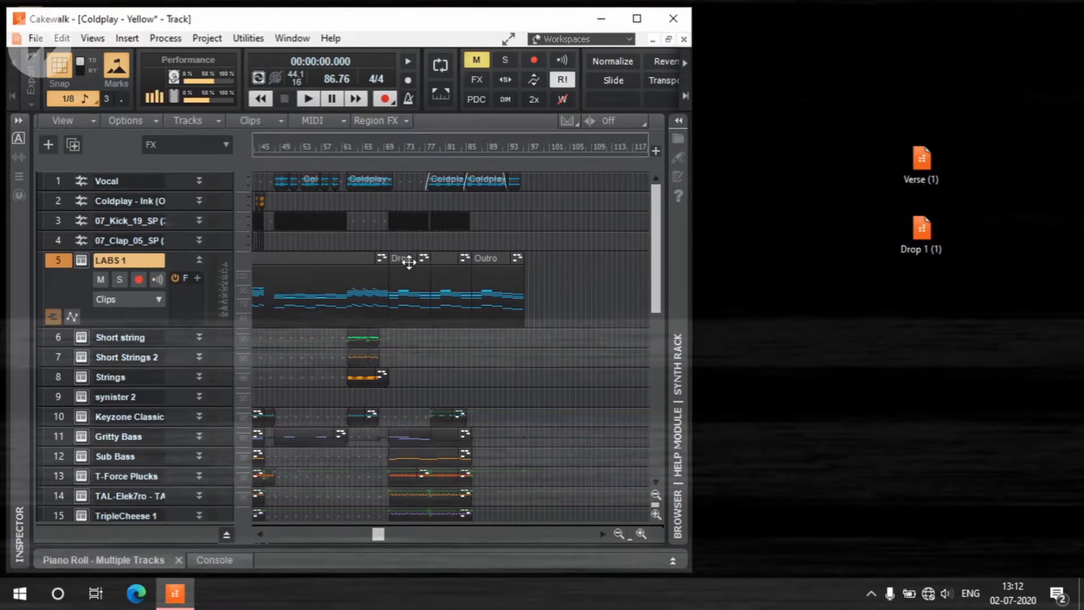
left_click_drag(409, 262, 862, 230)
left_click_drag(494, 260, 881, 298)
- Copy the Lead 2 clip of the Keyzone Classic track and the Lead 1 clip of T-Force Plucks to the desktop
left_click(637, 18)
left_click_drag(504, 540, 267, 540)
scroll(394, 440, "down", 3)
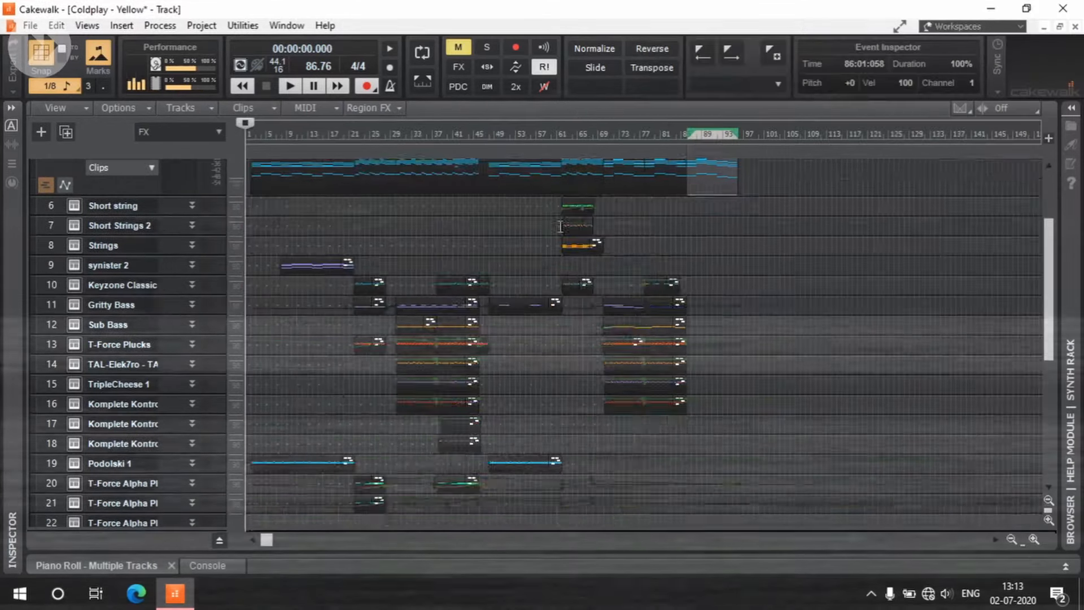
scroll(338, 304, "up", 5)
left_click_drag(172, 295, 171, 356)
left_click_drag(172, 414, 171, 473)
left_click(1026, 9)
left_click_drag(556, 283, 860, 369)
left_click_drag(559, 414, 920, 373)
left_click(637, 9)
- Export the clip from the Short Strings 2 track to the desktop as Short Strings
scroll(598, 339, "down", 4)
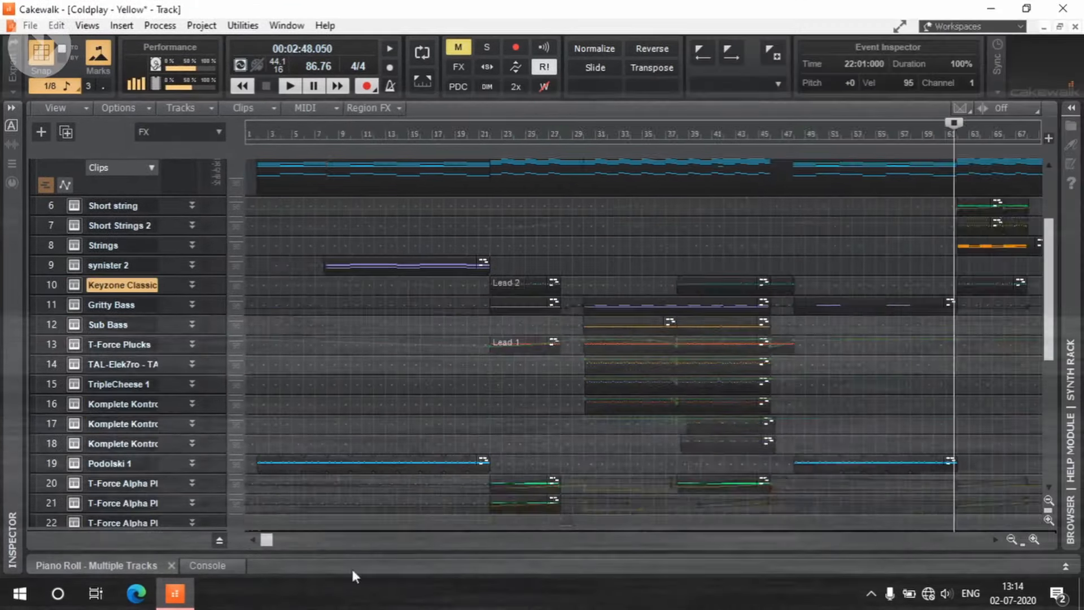
scroll(1006, 217, "up", 3)
left_click(192, 206)
left_click(192, 284)
left_click(111, 225)
left_click(111, 304)
left_click(1026, 8)
left_click_drag(275, 534, 307, 537)
left_click(638, 10)
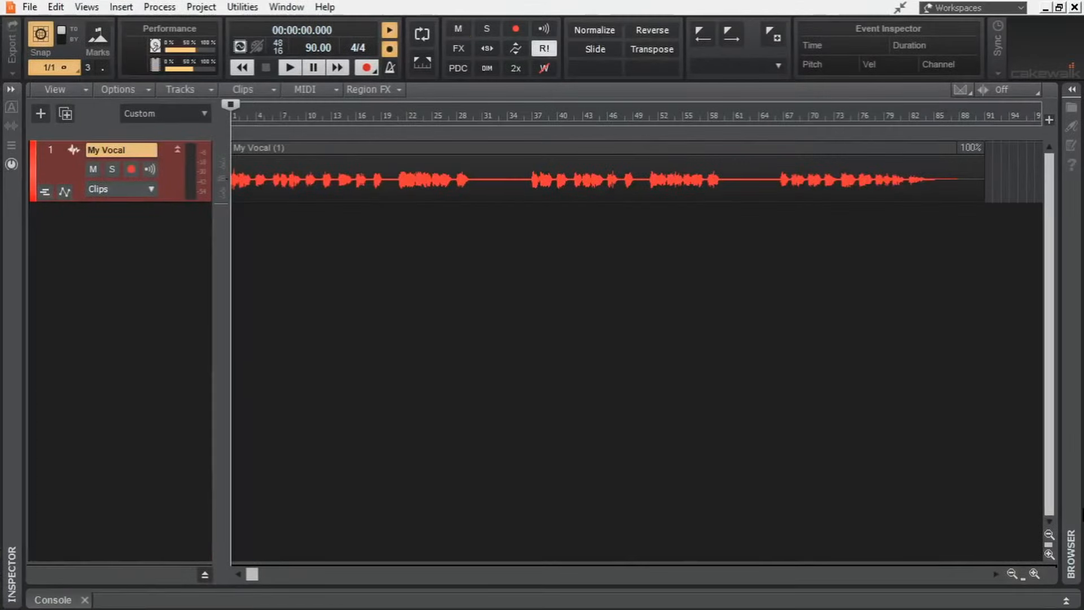
- Play the start of the My Vocal track while zooming in on its waveform, and stop playback
key("space")
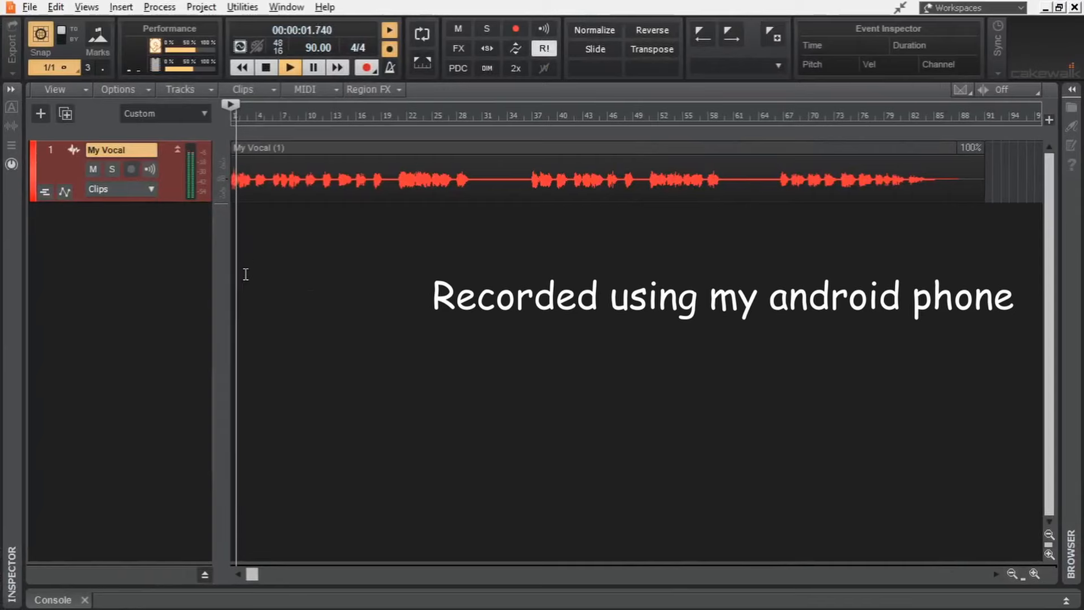
key("ctrl+Right")
key("ctrl+Right")
key("ctrl+Right")
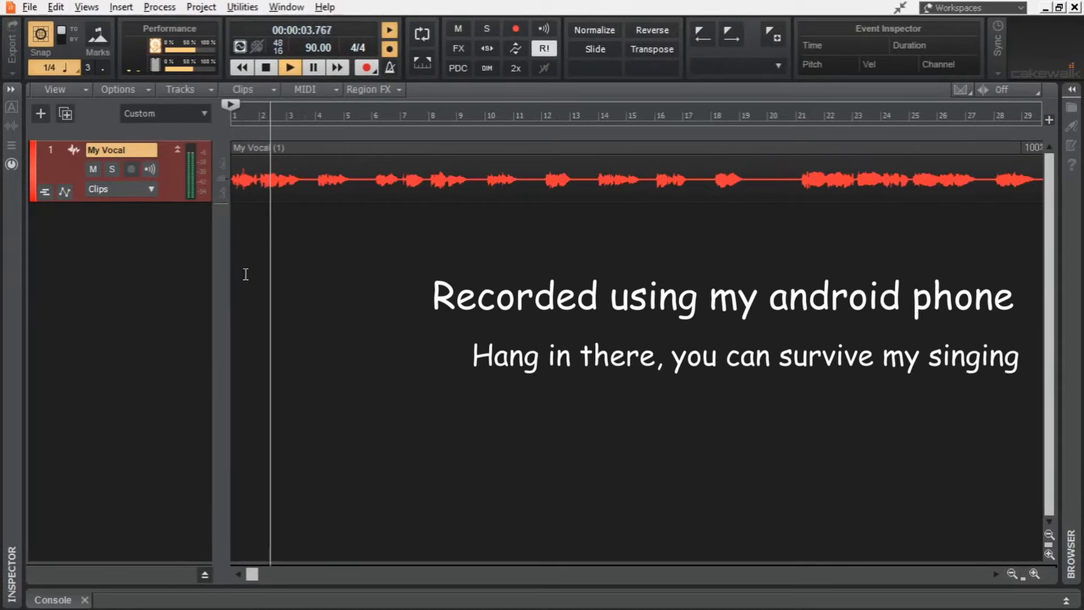
key("ctrl+Right")
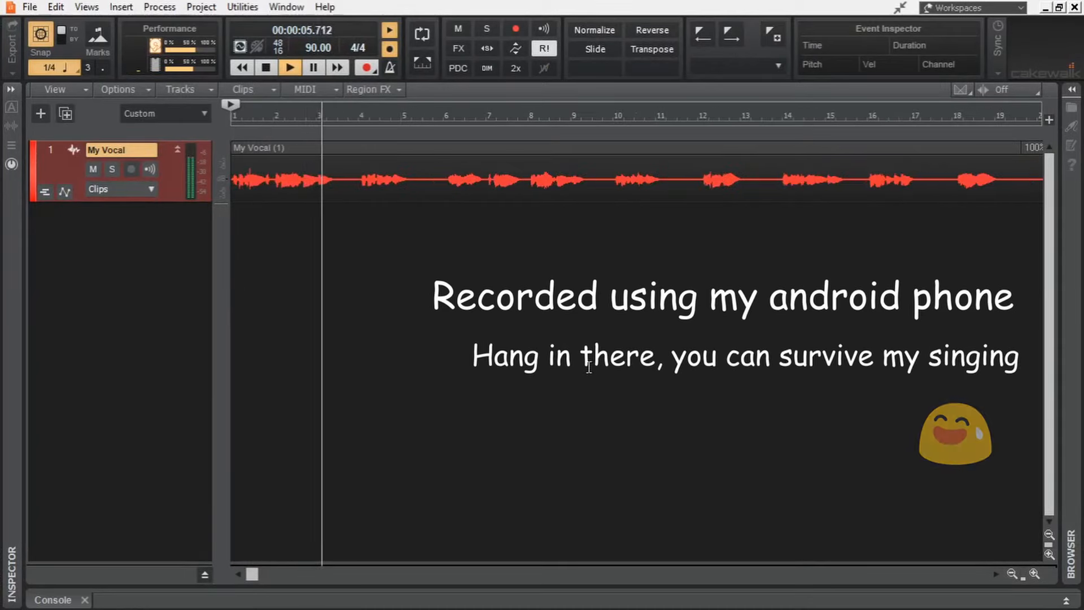
key("space")
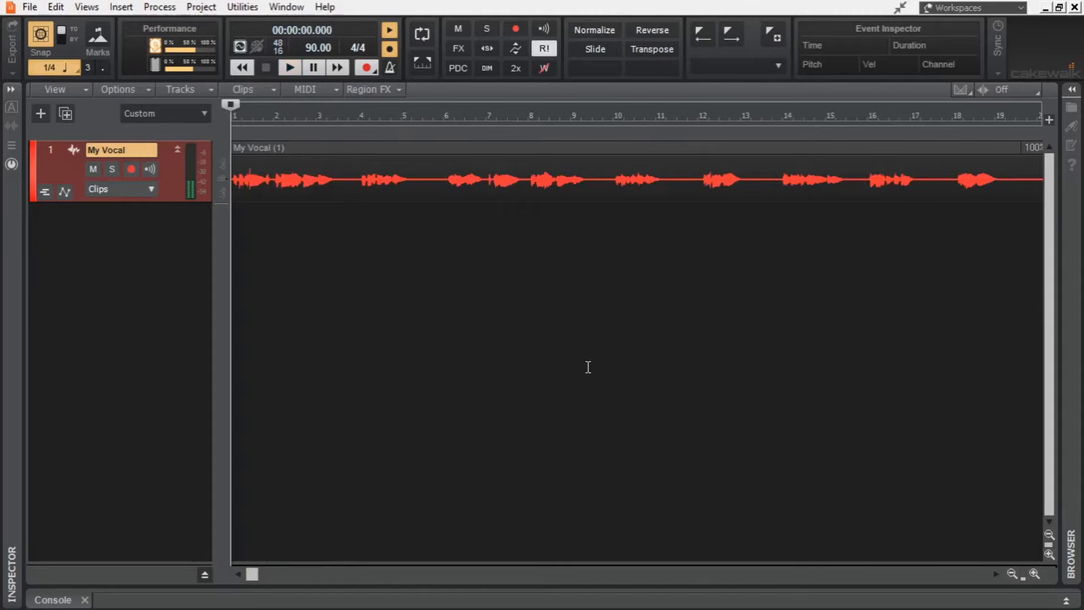
- Show the console and set up MCompressor on the Vocal reverb bus with its side-chain input enabled
key("alt+2")
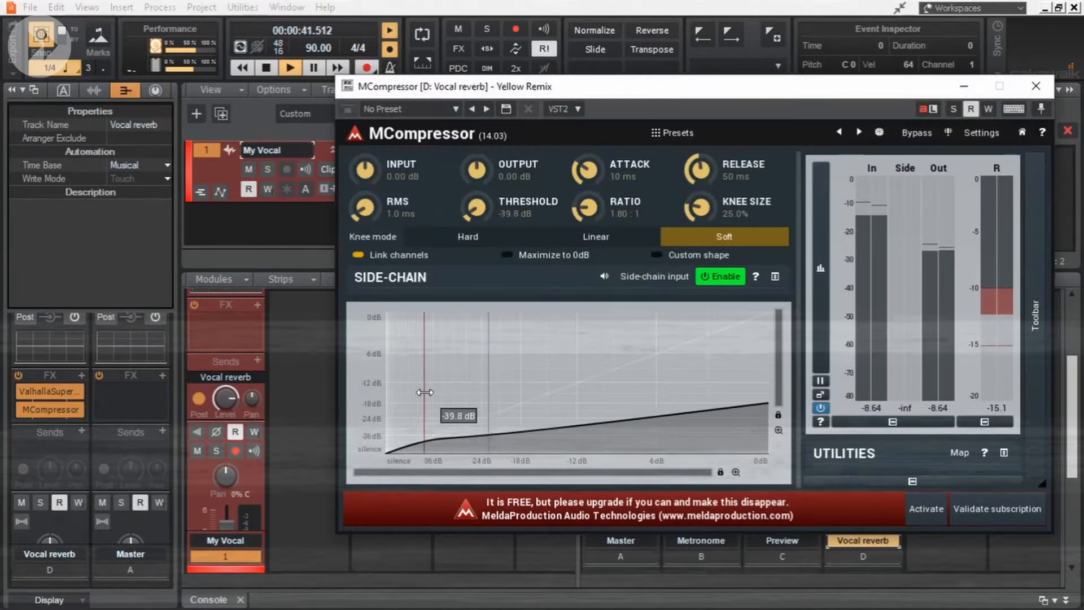
left_click(673, 279)
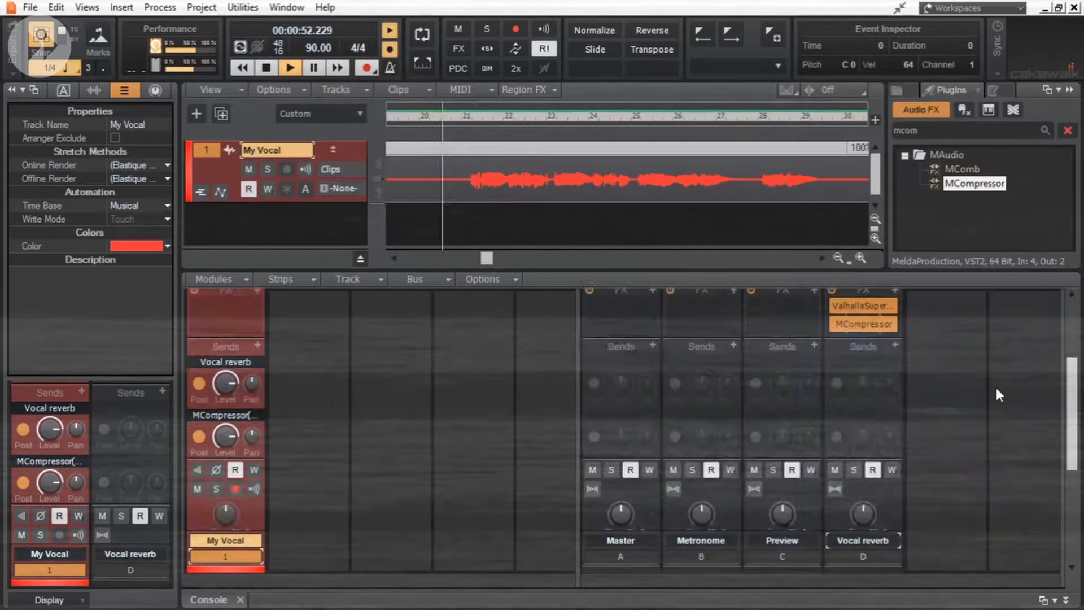
left_click_drag(995, 384, 865, 446)
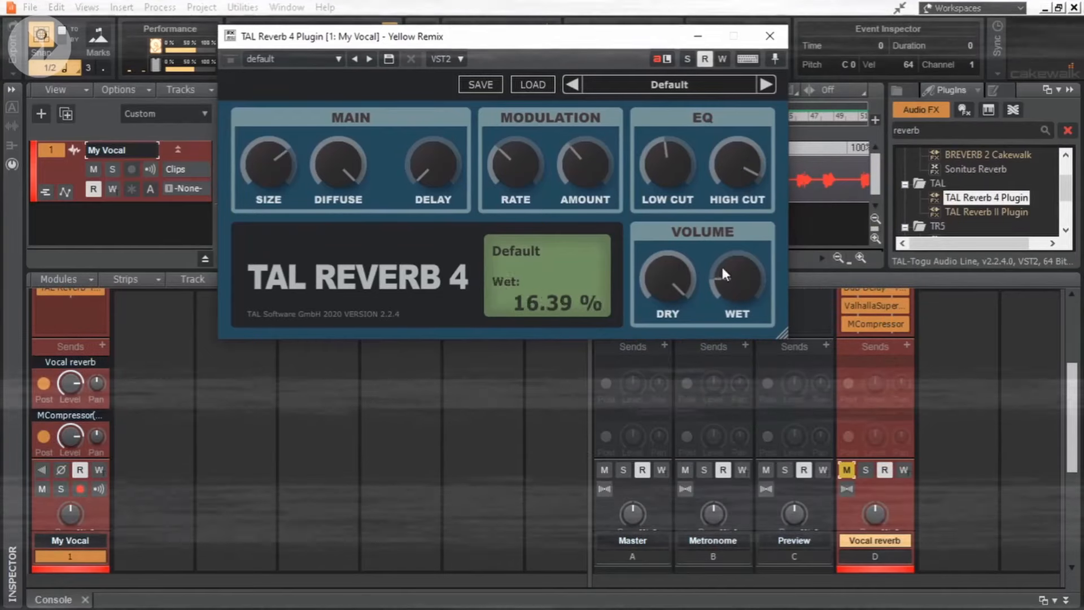
- Adjust the wet volume of TAL Reverb 4 on My Vocal and listen to the opening of the vocal
left_click_drag(720, 264, 730, 273)
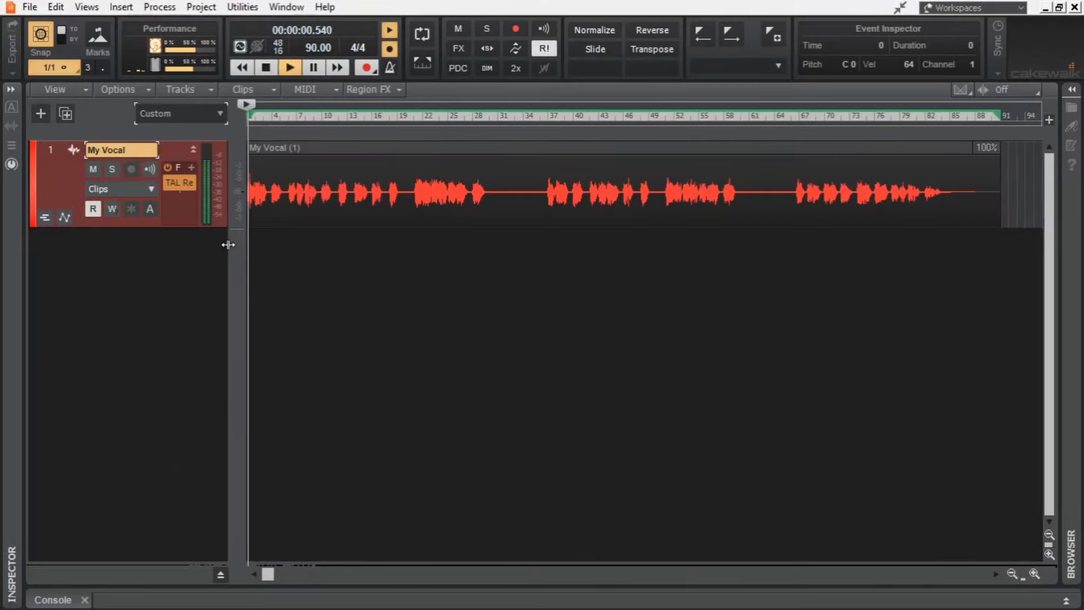
scroll(259, 247, "up", 4)
scroll(260, 248, "up", 2)
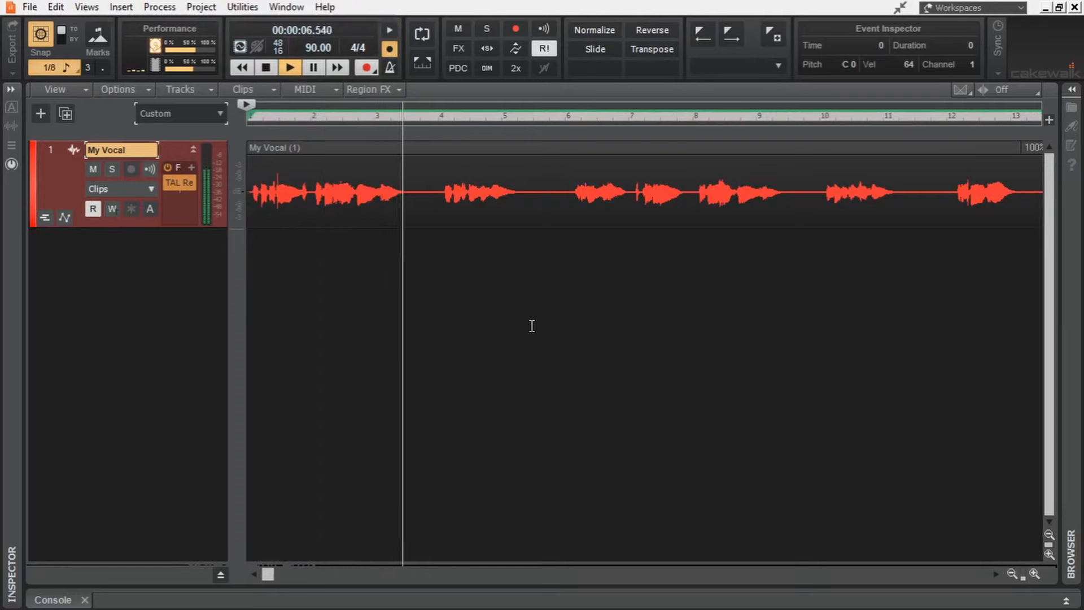
key("space")
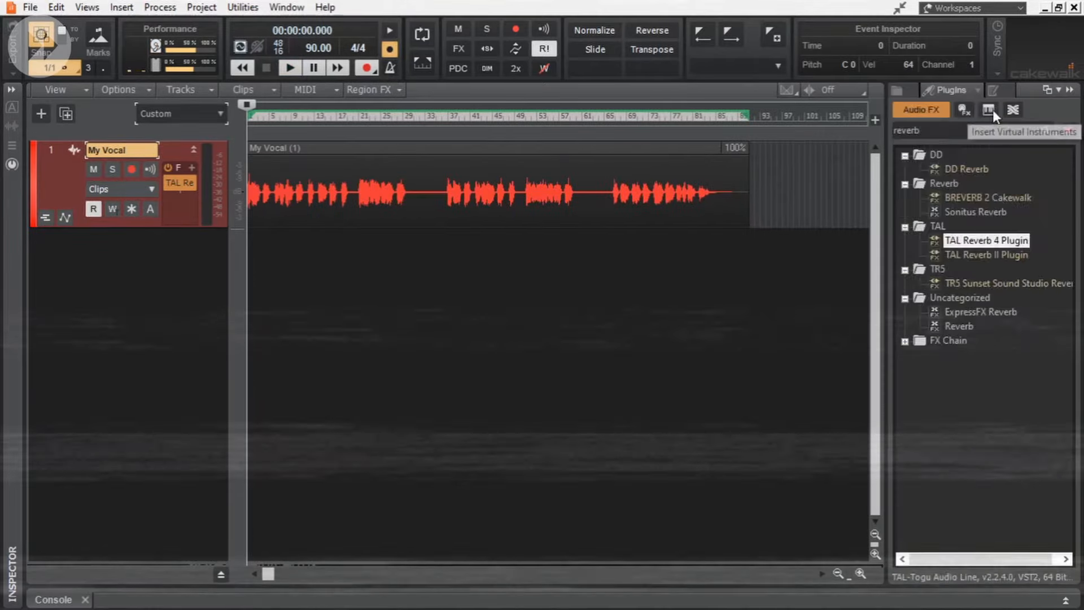
- Find Keyzone Classic among the instrument plug-ins and add it as a new instrument track below My Vocal
type("keyz")
left_click_drag(977, 169, 169, 316)
left_click(723, 164)
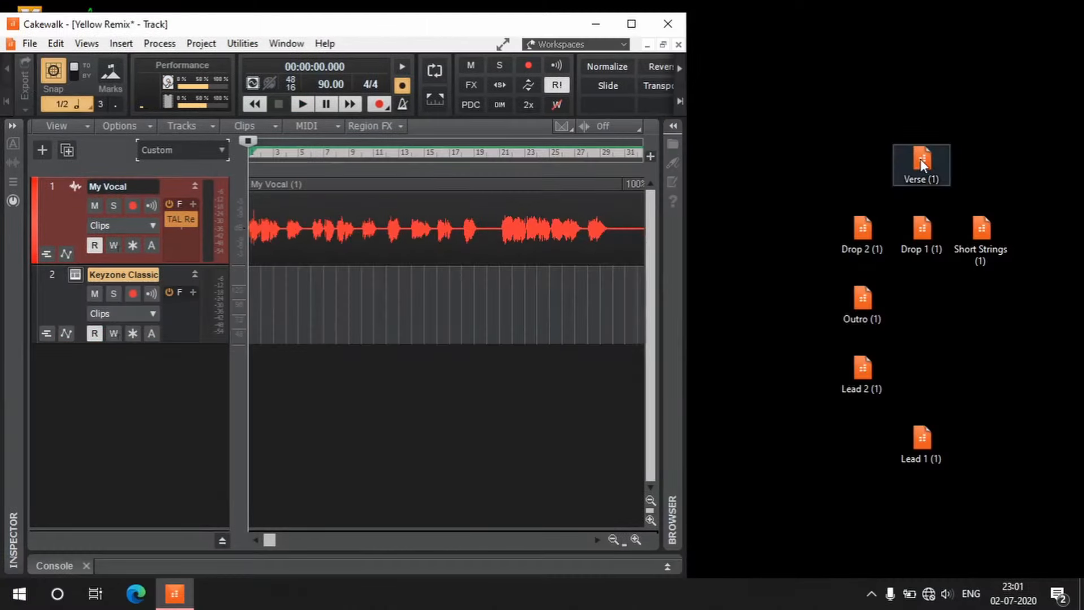
- Import the Verse (1) desktop file at the start of the Keyzone Classic track and play its chords in the piano roll
left_click(920, 161)
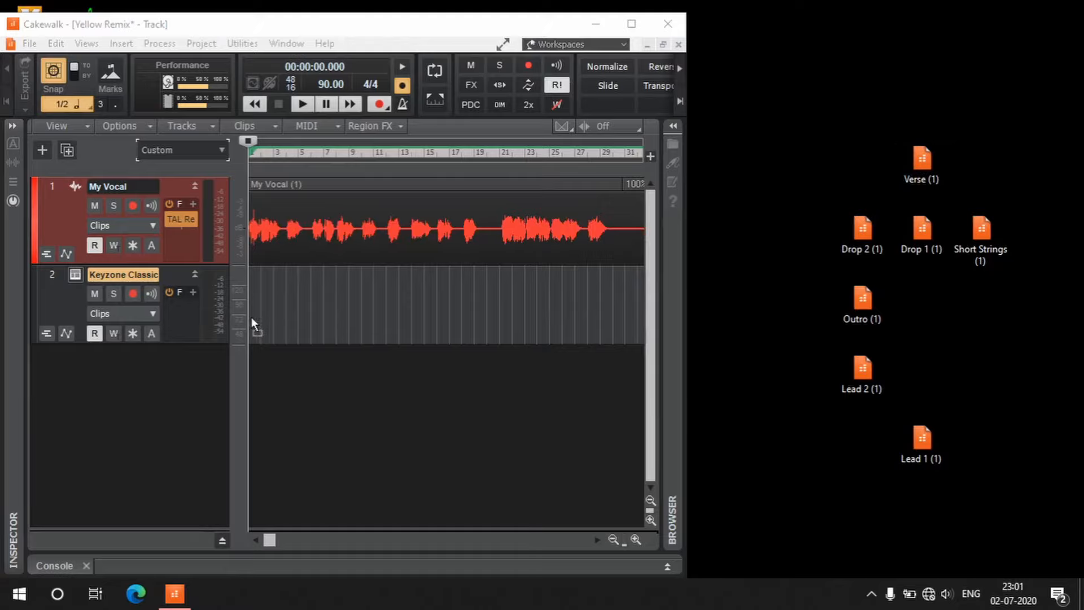
left_click_drag(252, 323, 256, 311)
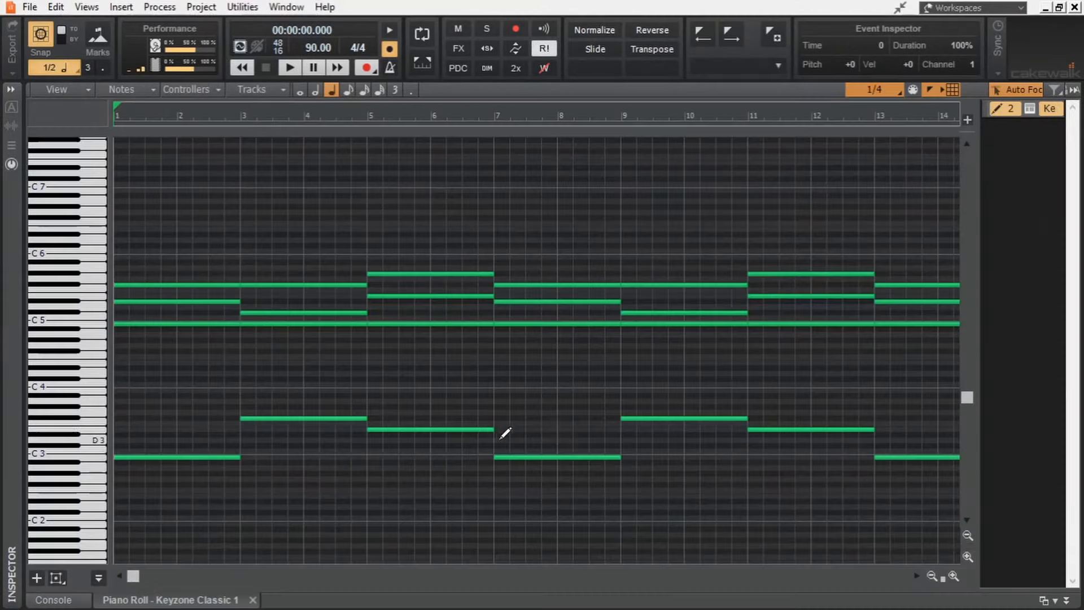
key("space")
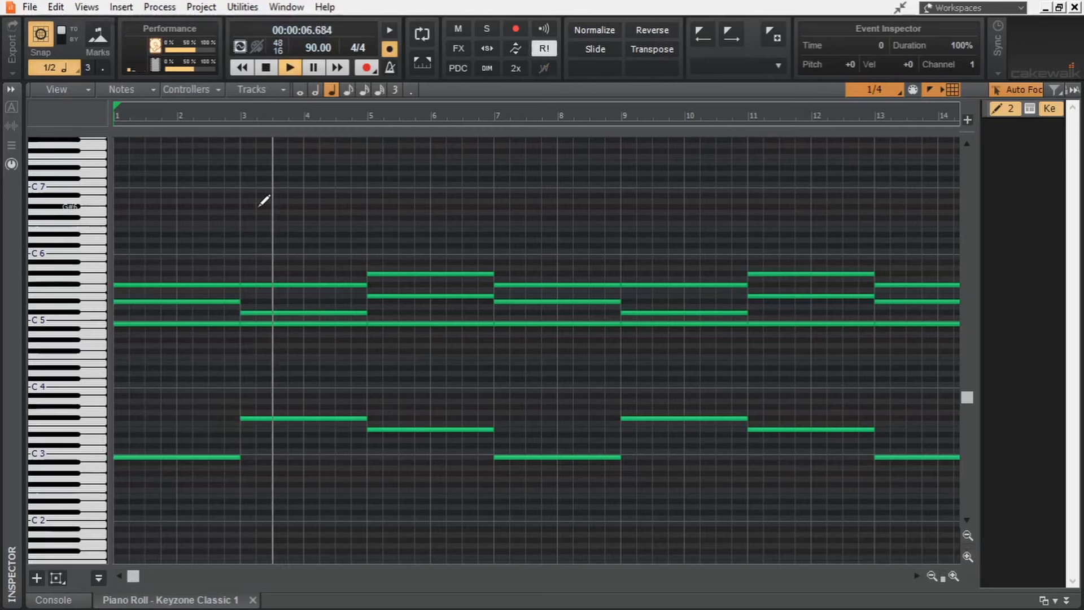
key("space")
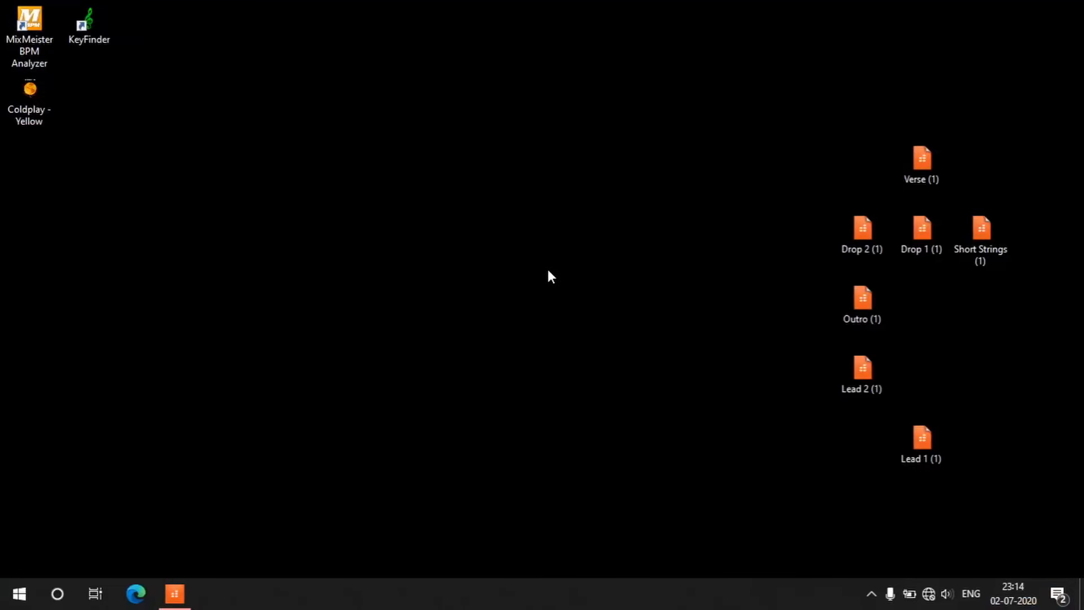
- Open KeyFinder, add Coldplay - Yellow.mp3 from the desktop and run the batch analysis for its key
double_click(93, 31)
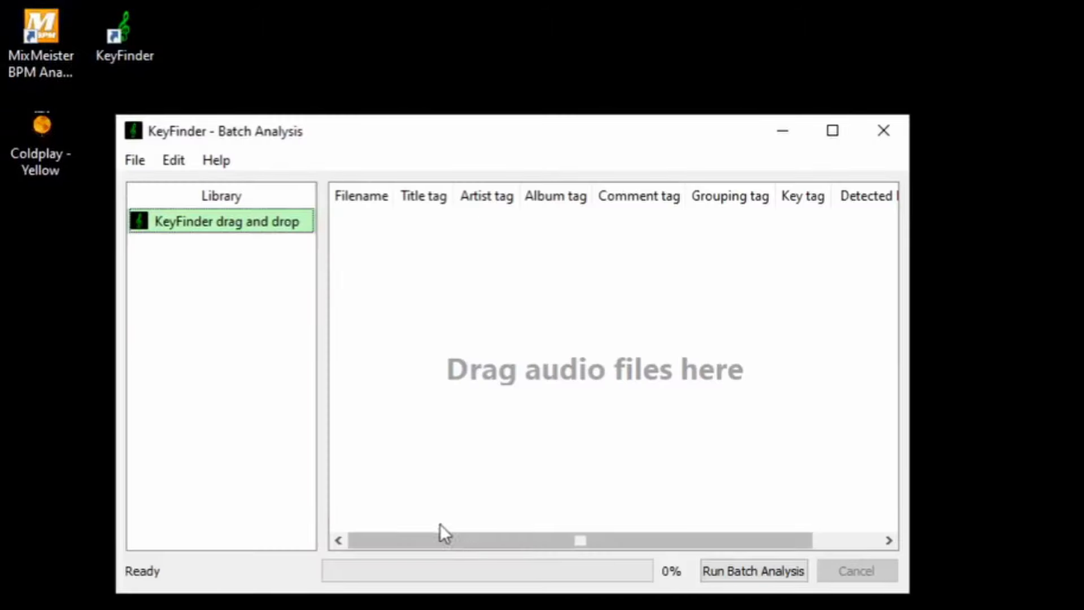
left_click_drag(33, 169, 527, 347)
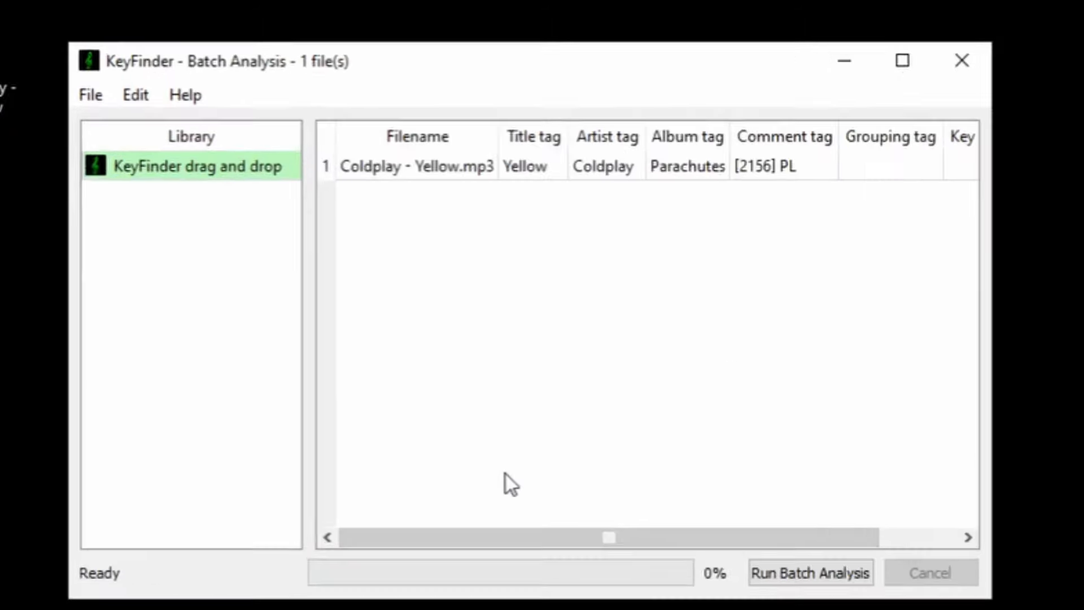
left_click_drag(475, 540, 525, 542)
left_click(737, 570)
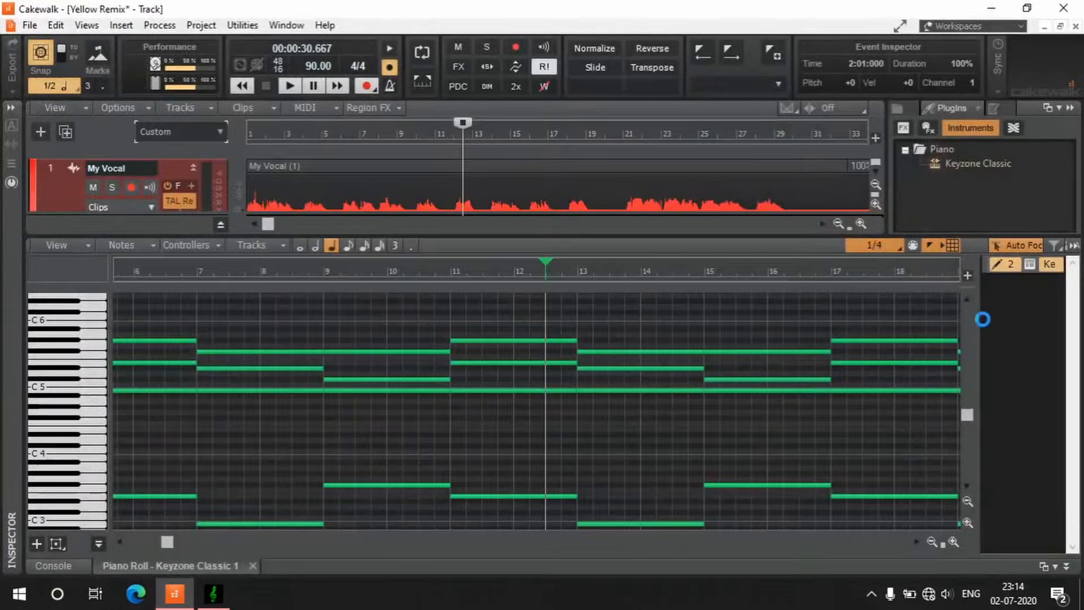
- Return to Cakewalk, maximize the piano roll, widen its track pane and choose the root note for the Keyzone Classic track
double_click(848, 234)
left_click_drag(979, 140, 899, 143)
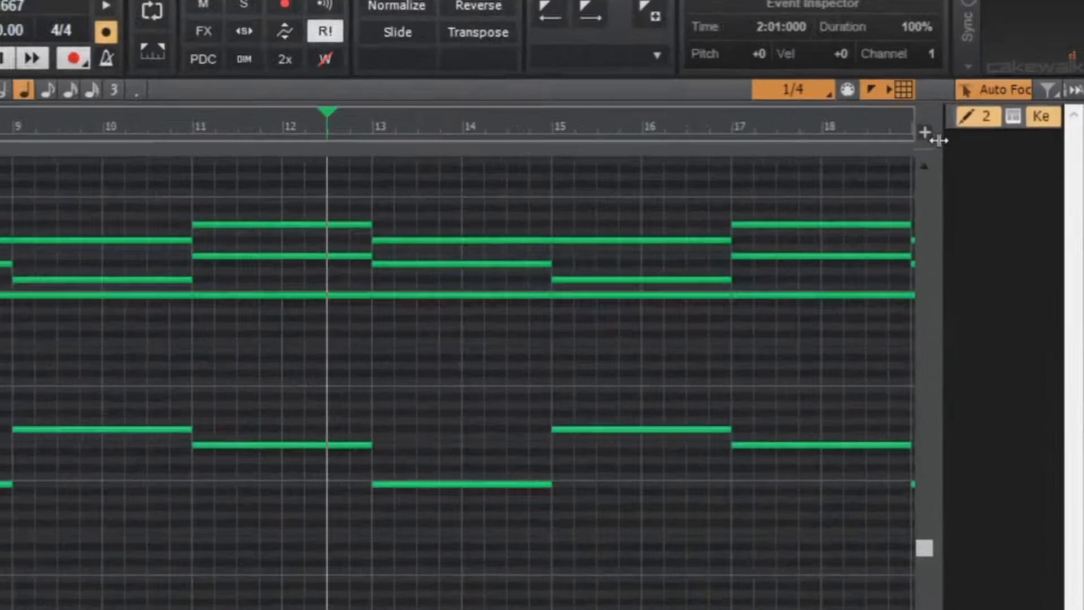
left_click(930, 113)
mouse_move(916, 172)
left_click(689, 515)
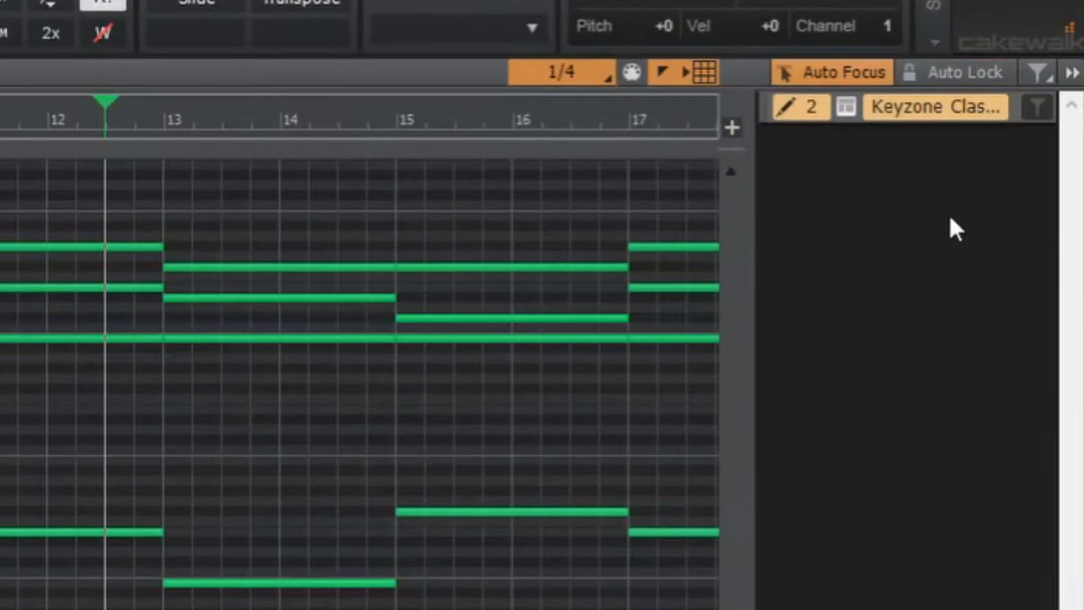
- Set the Keyzone Classic track's scale to the diatonic Ionian (Major) and enable snap to scale
left_click(945, 112)
mouse_move(875, 203)
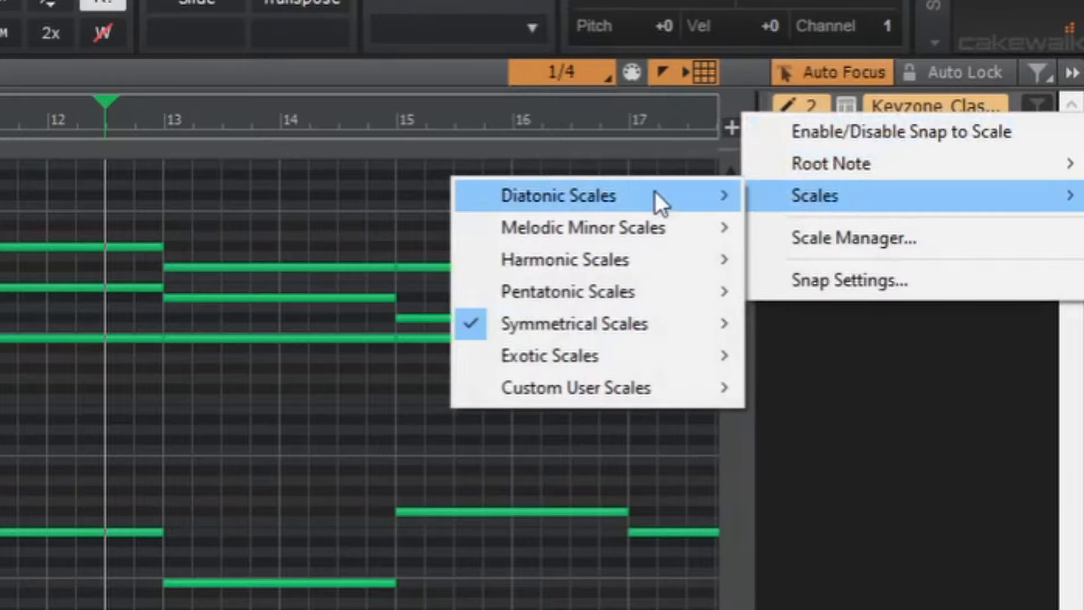
mouse_move(654, 192)
left_click(875, 202)
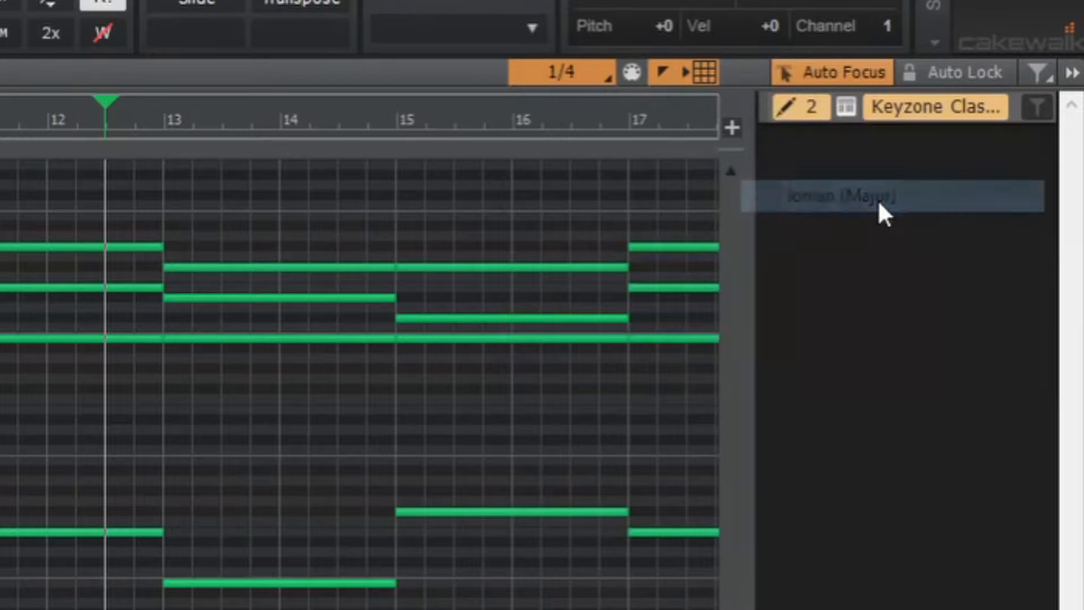
left_click(914, 108)
left_click(915, 129)
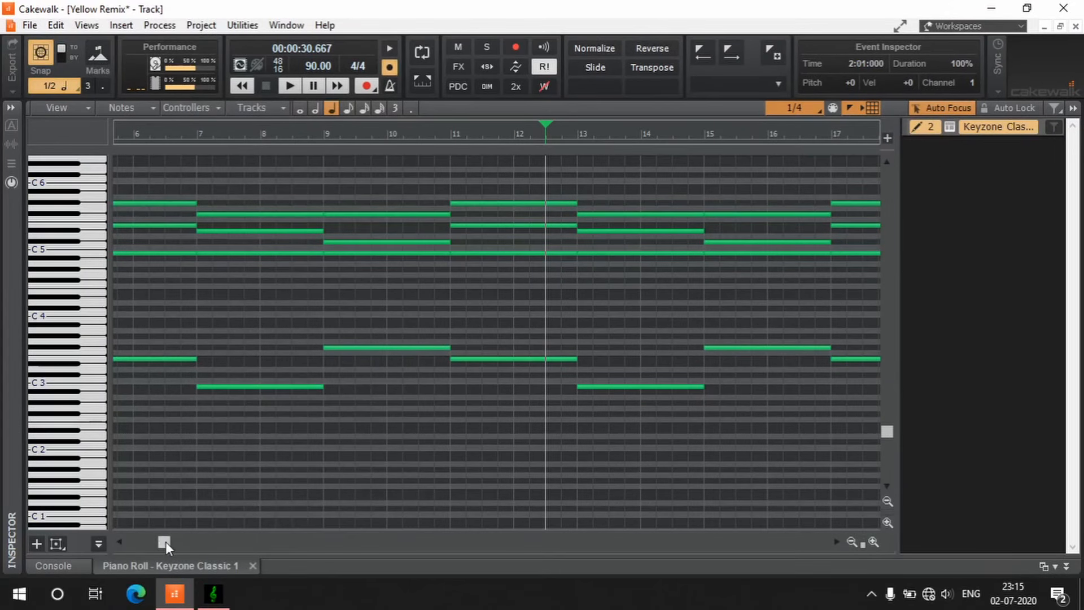
left_click_drag(164, 543, 124, 543)
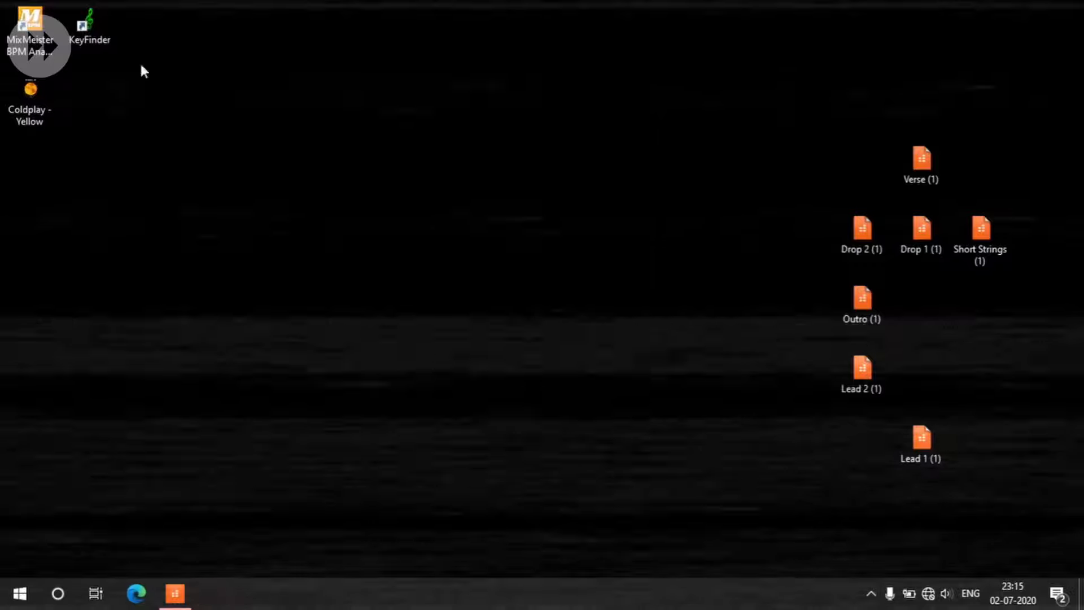
- Open MixMeister BPM Analyzer and add the Coldplay - Yellow file from the desktop to analyze its tempo
double_click(35, 31)
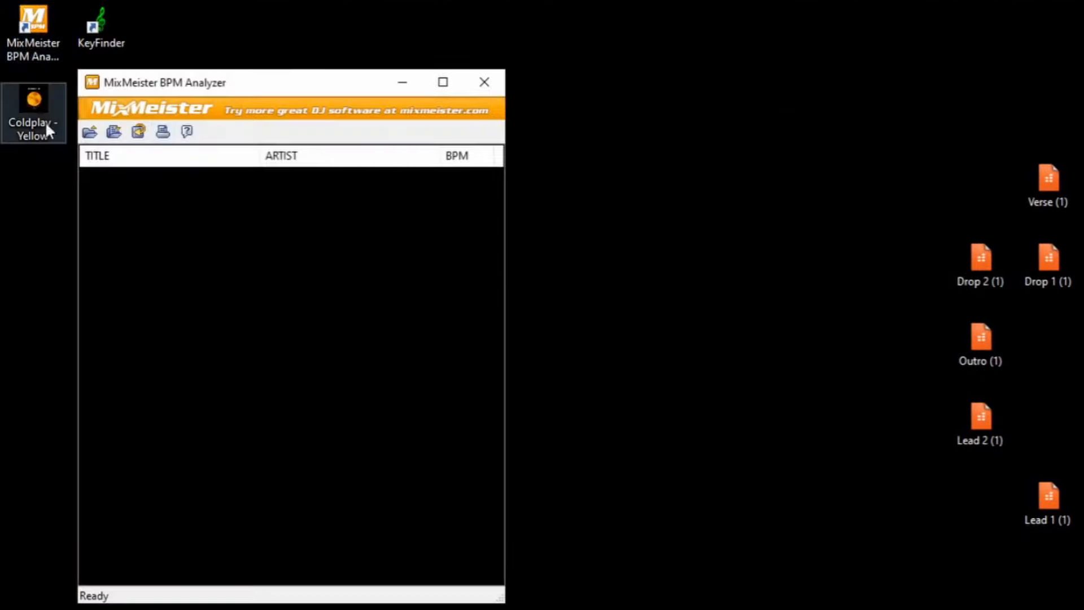
left_click_drag(346, 280, 346, 285)
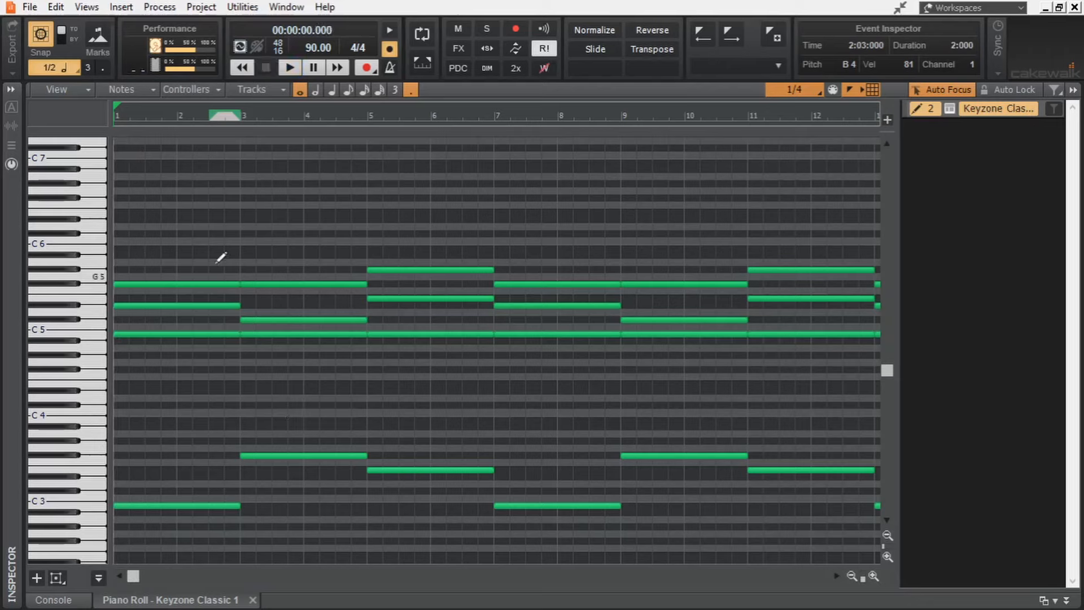
- Split the first chord at 2:03, move the tail's B4 note to B5 and its bass to Eb3, and play the result
left_click_drag(221, 257, 224, 331)
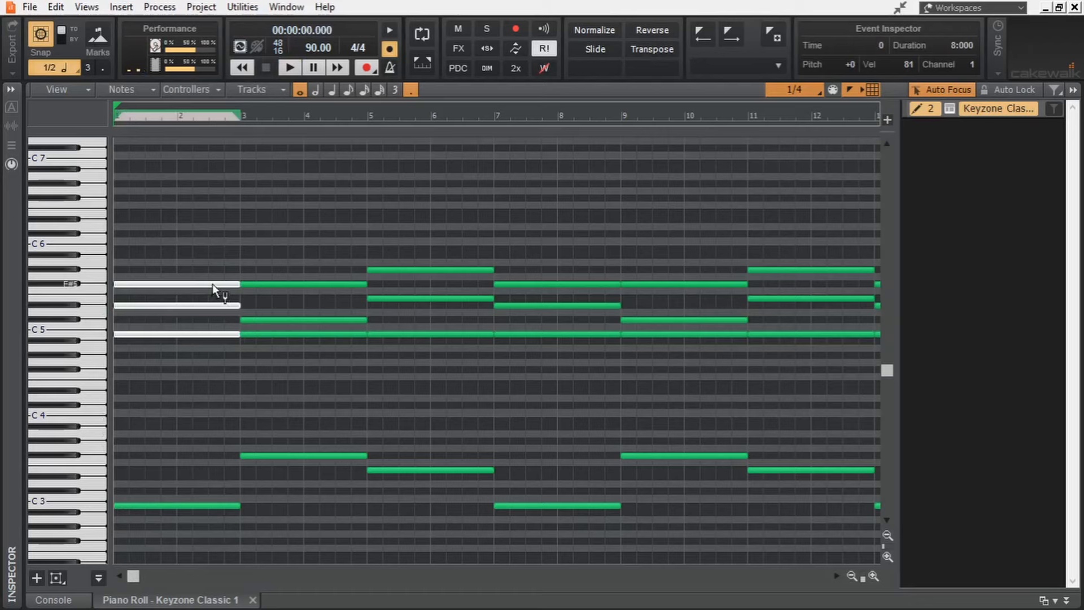
left_click_drag(212, 266, 216, 517)
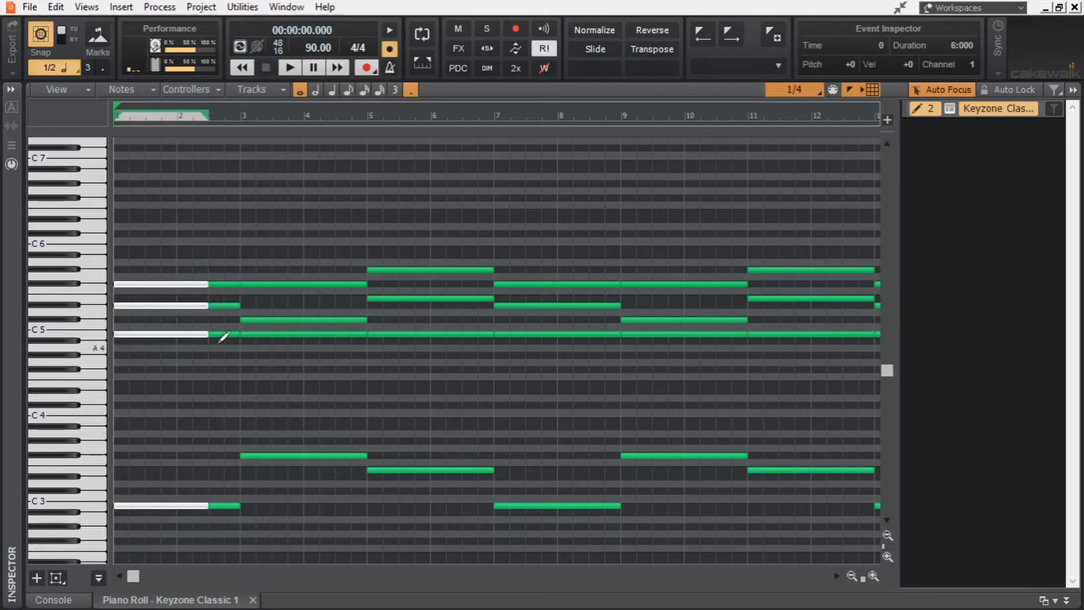
left_click(223, 336)
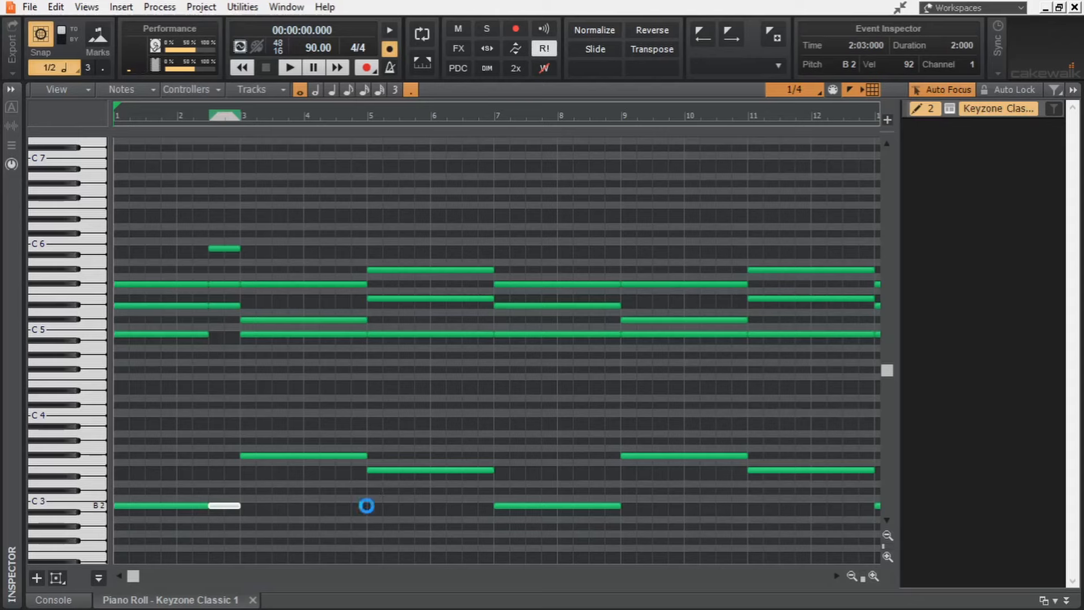
key("KP_8")
key("KP_8")
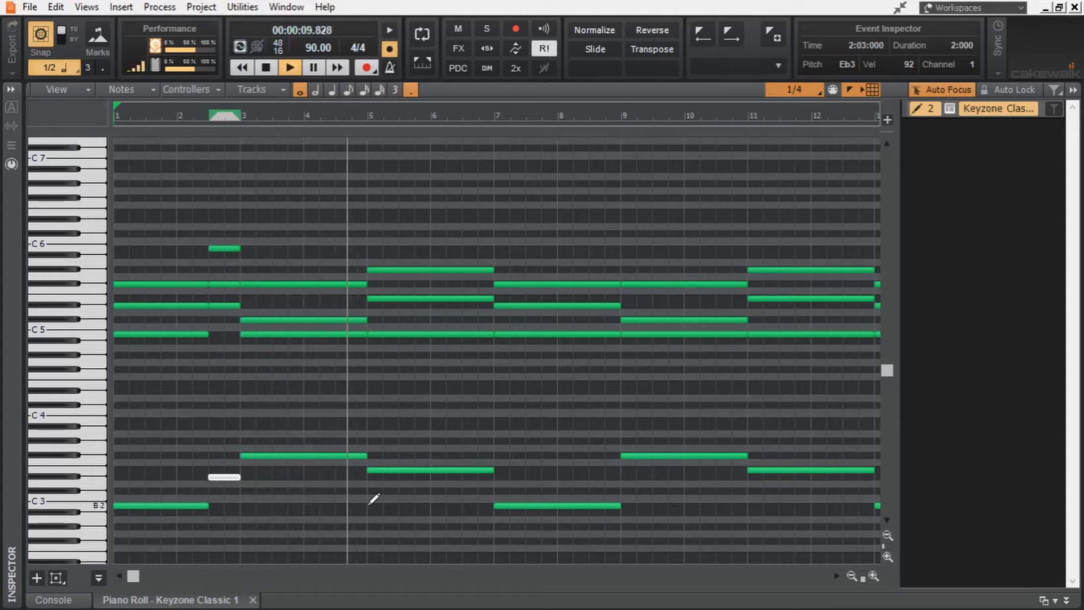
key("space")
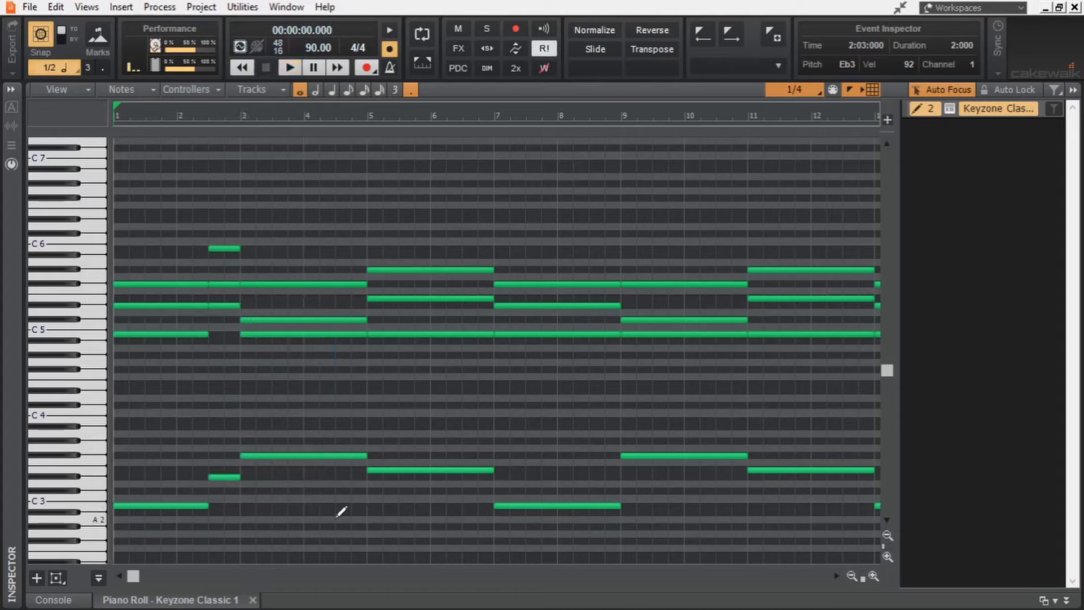
- Split the bar 3 chord at 4:03 and move the tail's Db5 note to Eb5 and its bass note to Eb3
left_click_drag(337, 517, 336, 526)
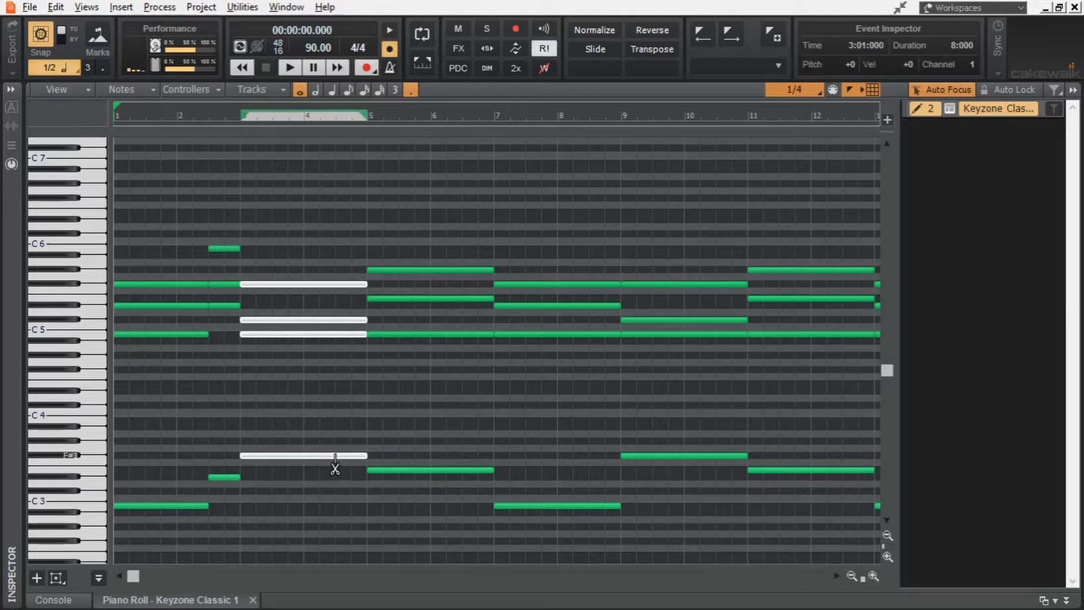
left_click(337, 455, "alt")
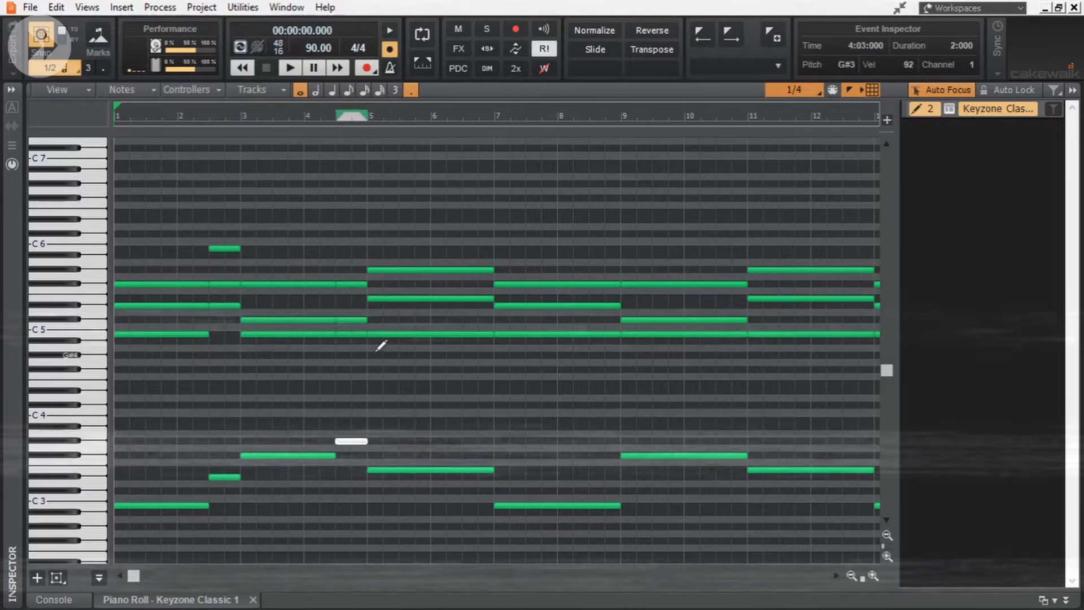
left_click_drag(351, 319, 351, 305)
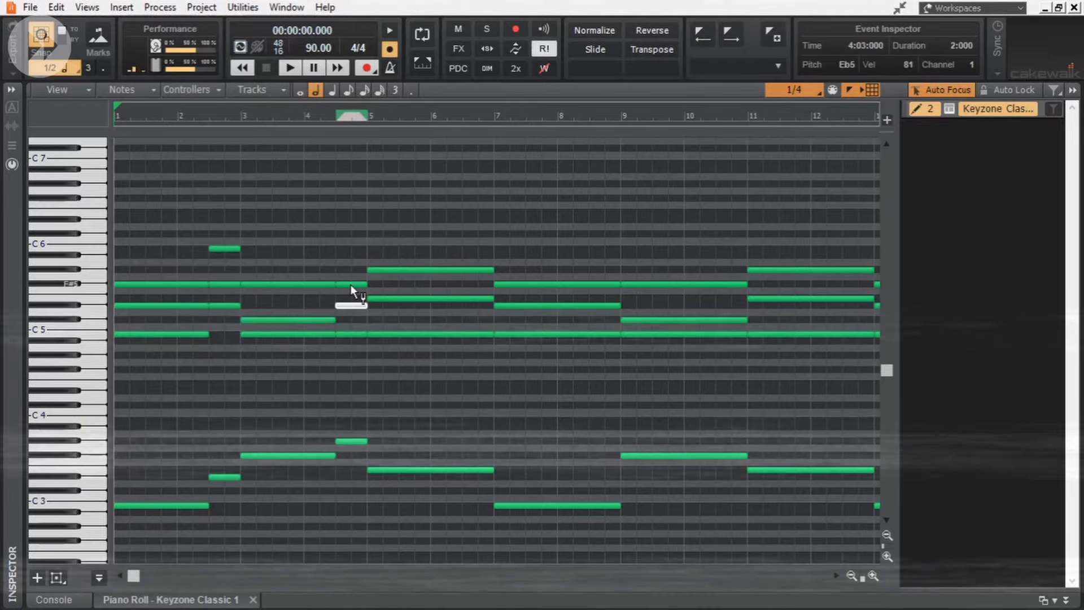
key("space")
key("space")
left_click_drag(351, 440, 351, 476)
key("space")
key("space")
- Split the bar 5 chord at bar 6 and lower the second half's upper two notes to F#5 and Db5
left_click_drag(412, 247, 449, 490)
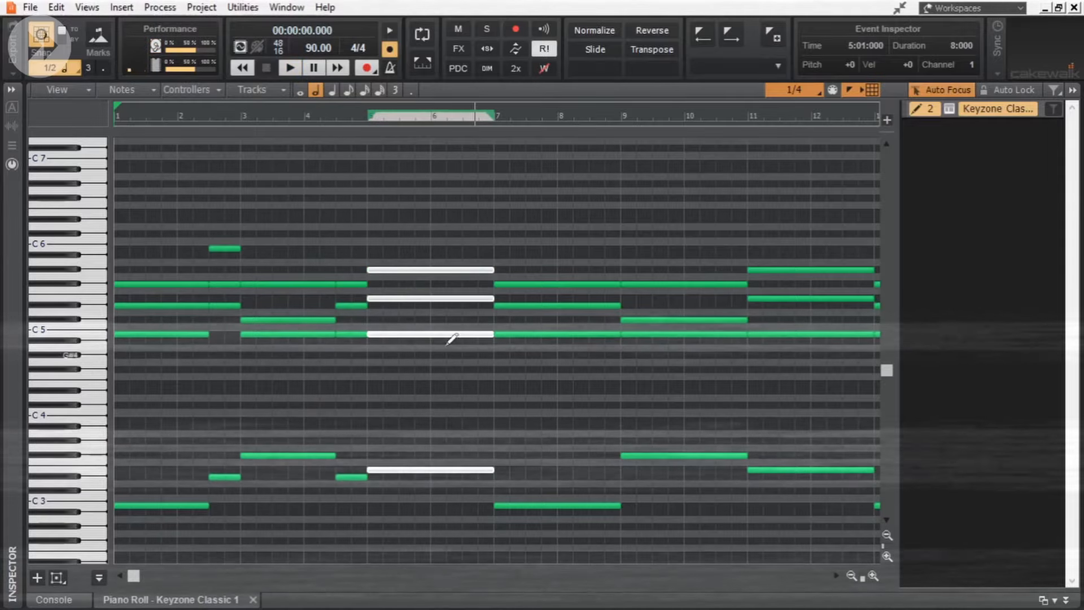
left_click(431, 469, "alt")
left_click(366, 116)
left_click_drag(465, 270, 469, 320)
key("space")
key("space")
key("space")
key("space")
- Raise the bass note in bar 6 to F#3 and play the progression from the start
left_click(462, 469)
left_click_drag(462, 469, 462, 455)
key("space")
key("space")
key("w")
key("space")
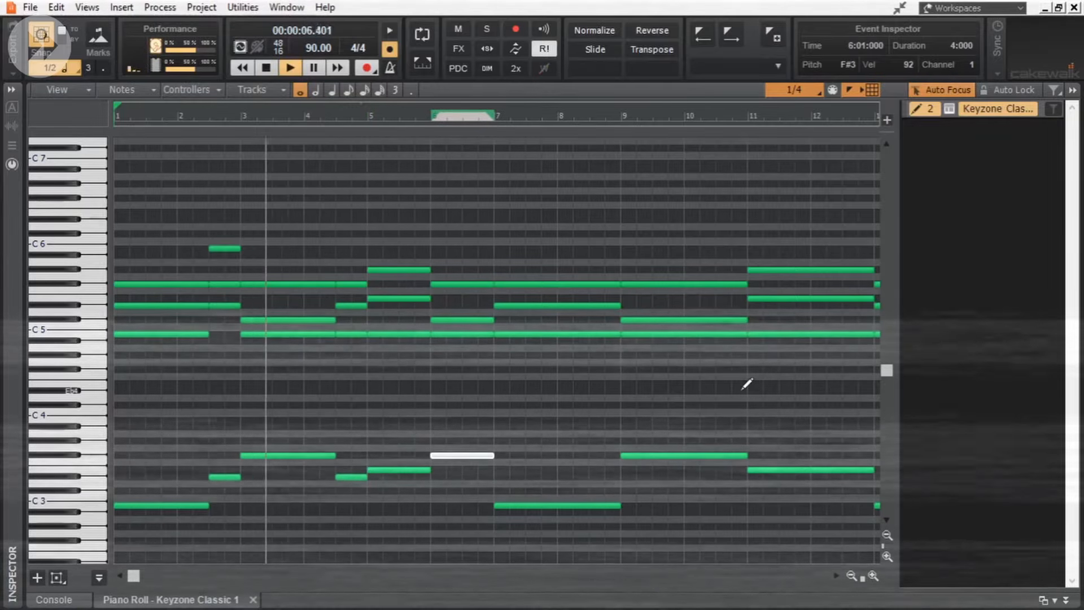
key("space")
- Lower the bar 5 chord's top note by an octave to G#4 and play the change
left_click(399, 270)
key("ctrl+shift+Down")
key("space")
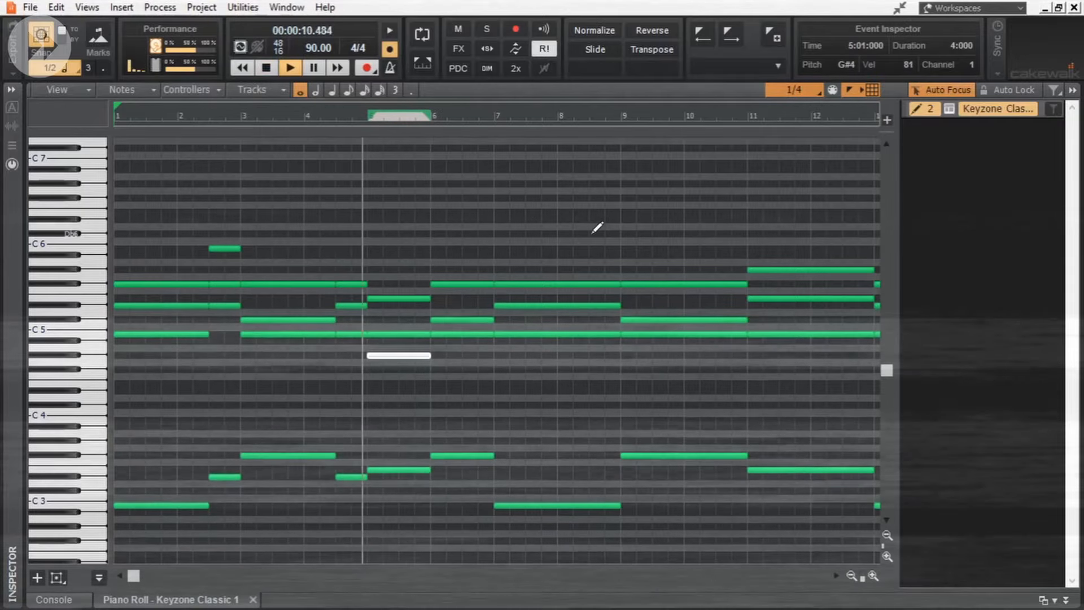
key("space")
- Try the first chord's Eb5 note an octave higher and an octave lower, playing each version
left_click(164, 306)
key("ctrl+shift+Up")
key("space")
key("space")
key("ctrl+shift+Down")
key("ctrl+shift+Down")
key("space")
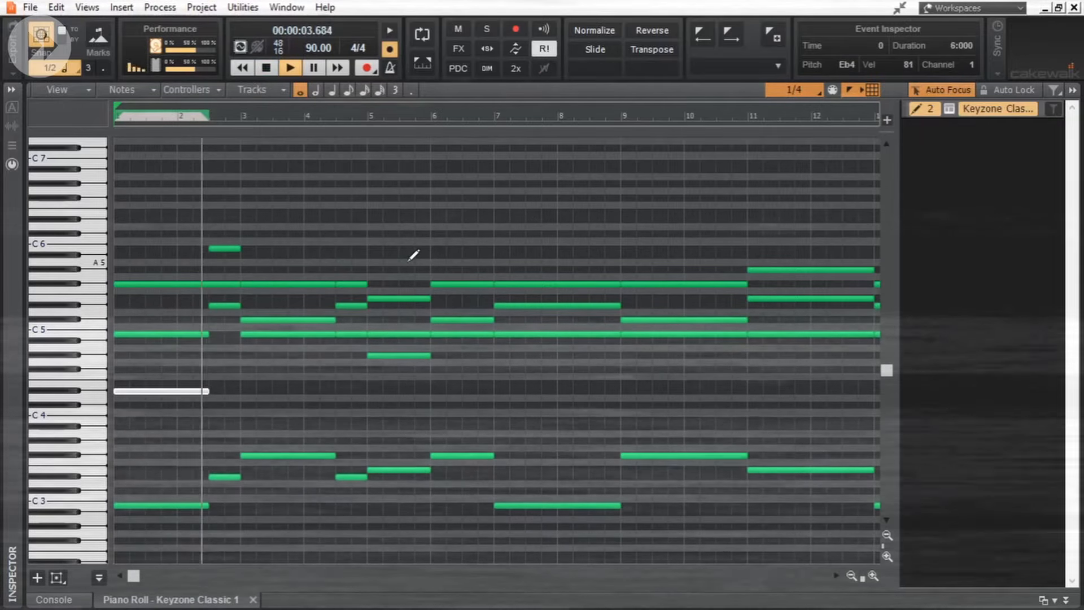
key("space")
key("ctrl+shift+Up")
- Lower the F#5 notes of the bar 1 and bar 3 chords by an octave to F#4, playing each change
left_click(163, 284)
key("ctrl+shift+Down")
key("space")
key("space")
left_click(287, 284)
key("ctrl+shift+Down")
key("space")
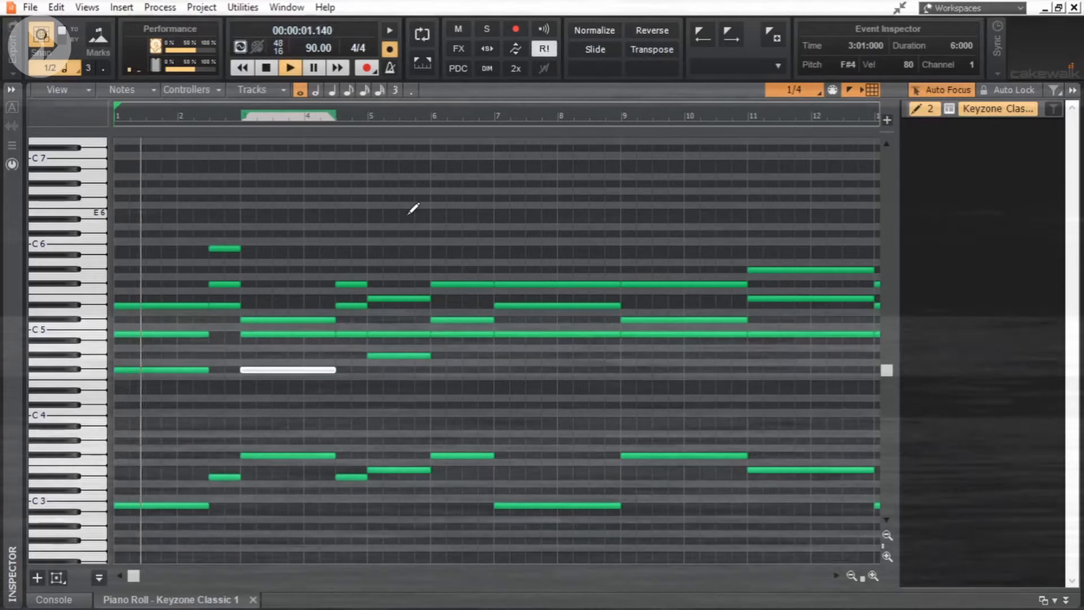
key("space")
- Lower the short B5 note at 2:03 by an octave to B4 and play the progression
left_click_drag(163, 296, 280, 391)
key("ctrl+shift+a")
key("space")
key("space")
left_click(224, 249)
key("ctrl+shift+Down")
key("space")
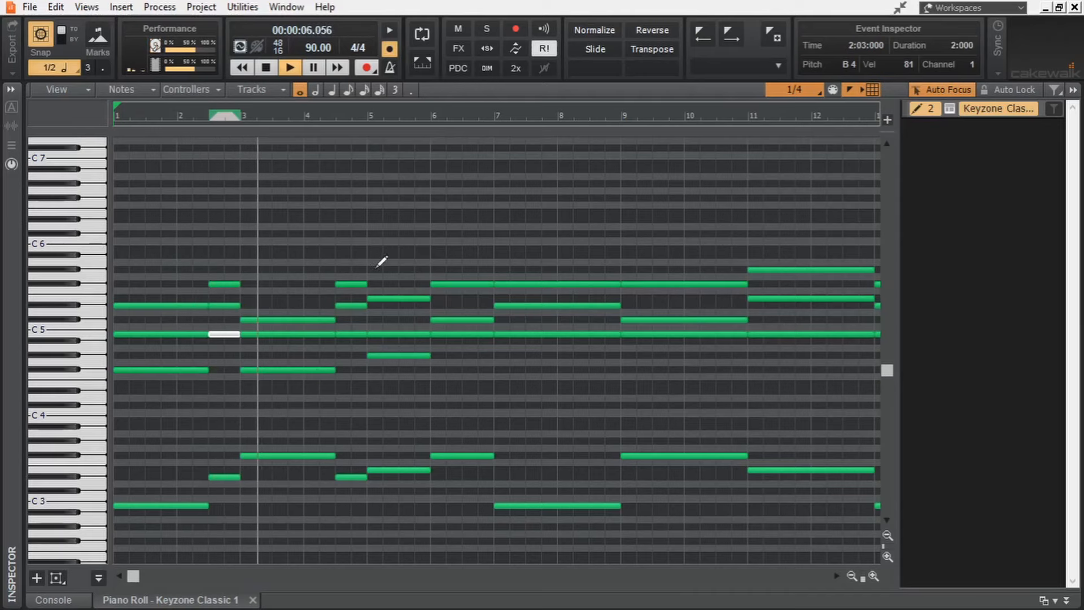
- Play back the Keyzone Classic chord progression from the start and review its notes across the later bars
left_click_drag(132, 578, 118, 578)
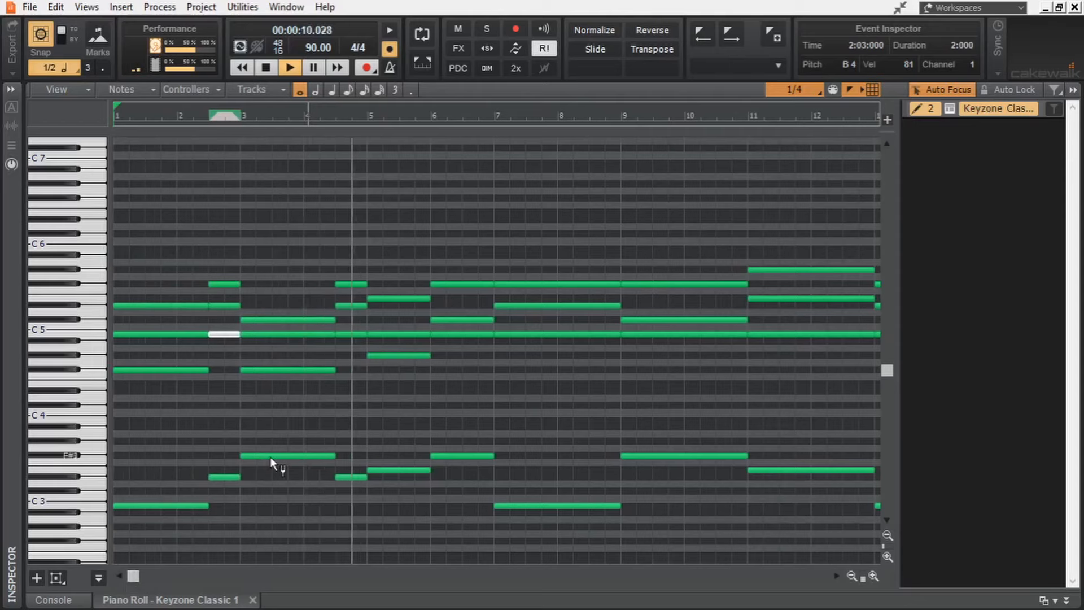
key("w")
left_click_drag(353, 275, 368, 286)
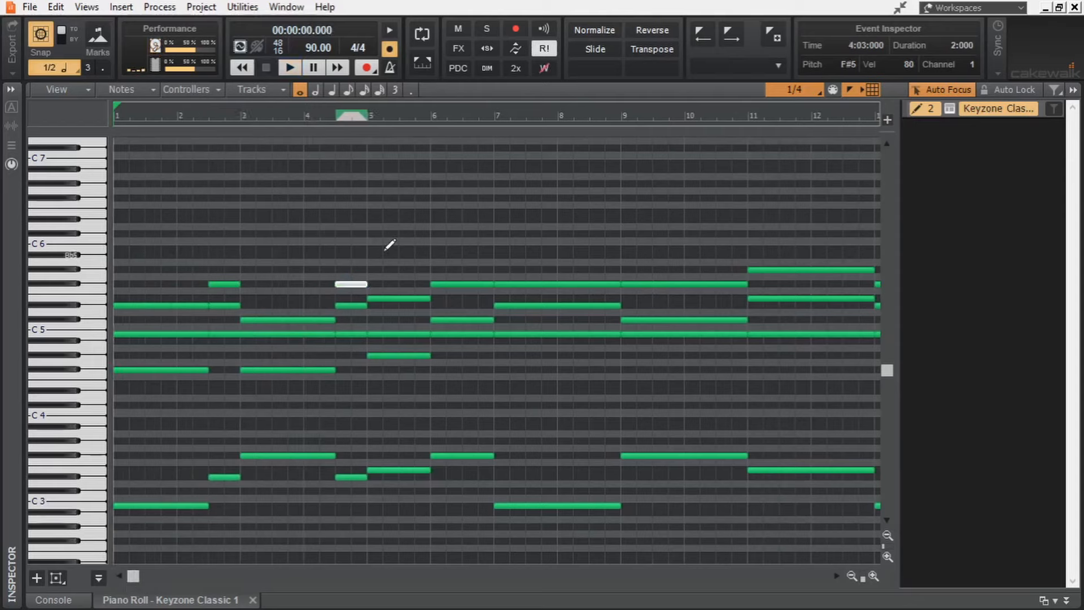
left_click(239, 117)
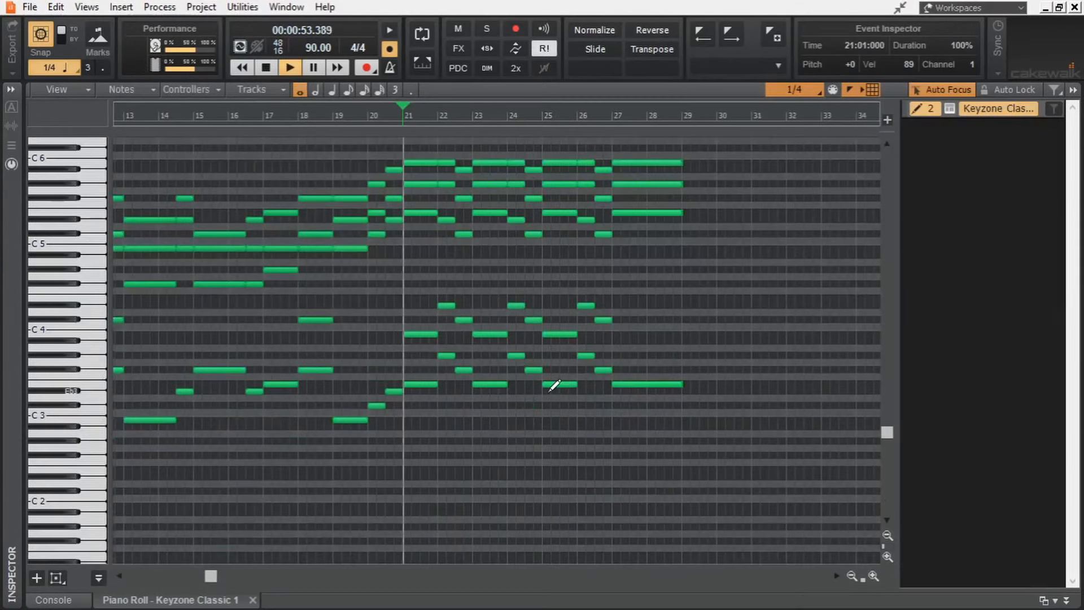
scroll(542, 418, "up", 2)
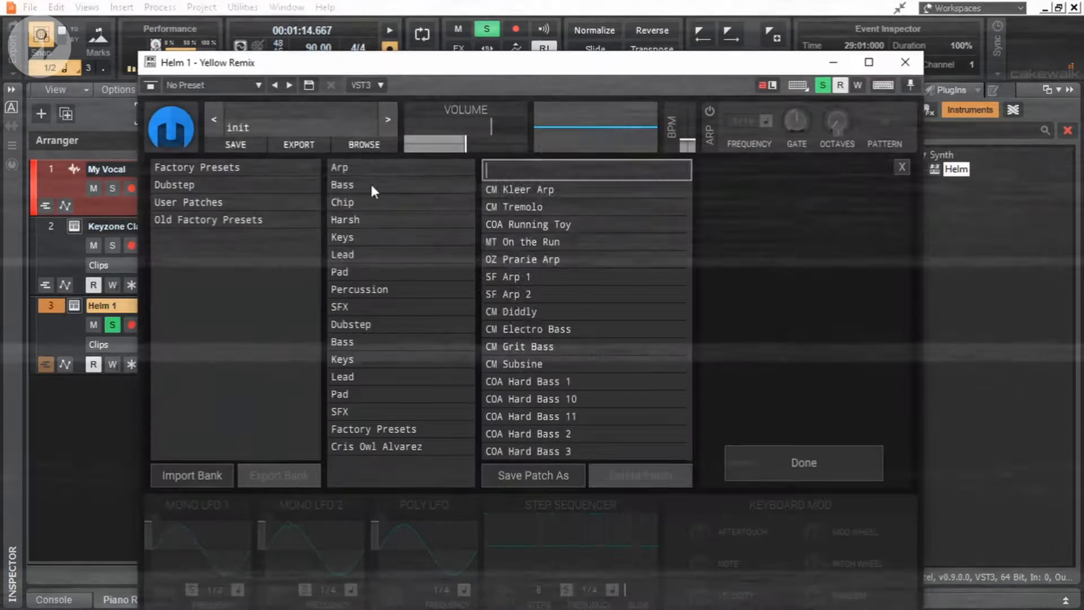
- Audition patches from Helm's Bass category and load CM Grit Bass
left_click(371, 186)
left_click(539, 206)
left_click(541, 222)
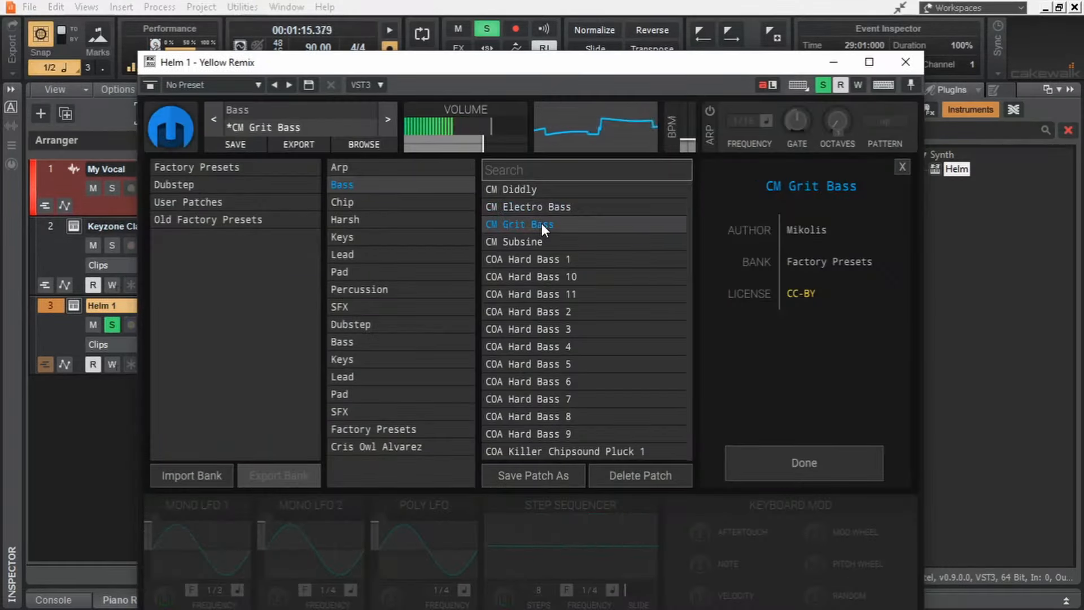
left_click(531, 207)
left_click(534, 194)
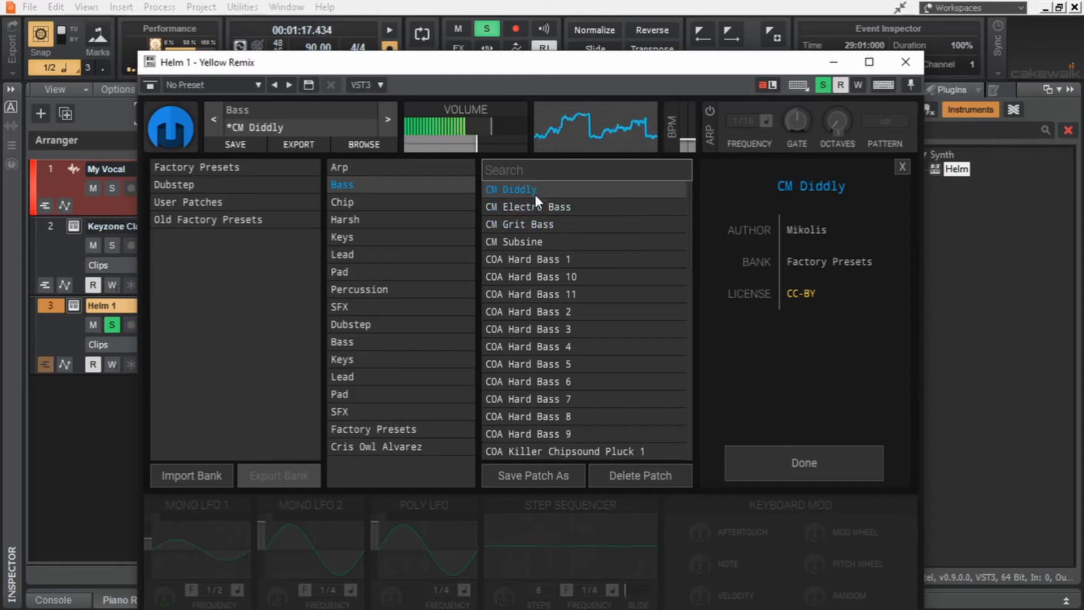
left_click(553, 205)
left_click(552, 223)
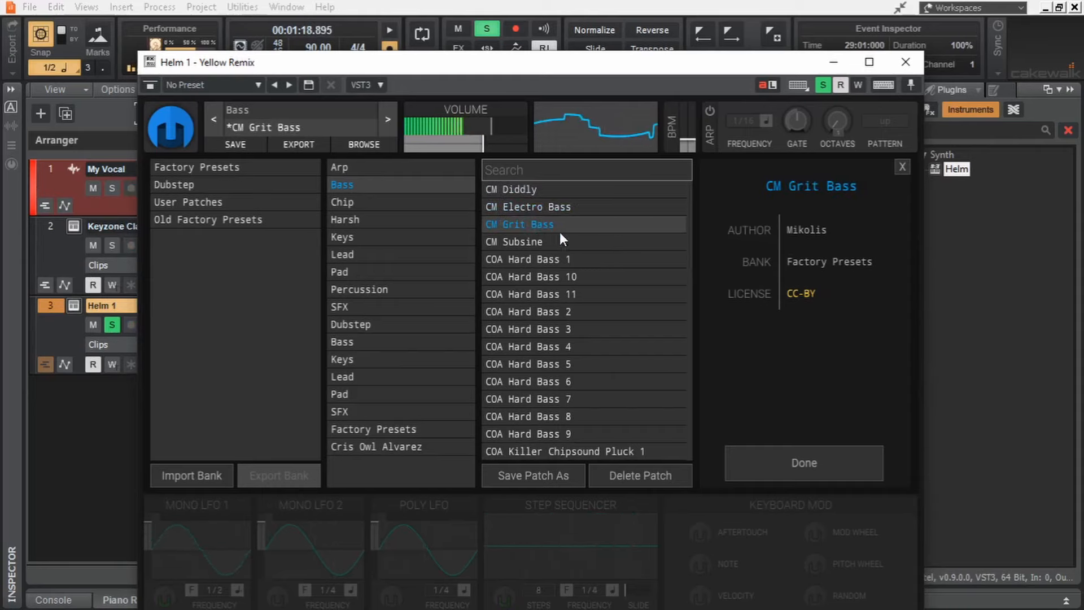
left_click(789, 458)
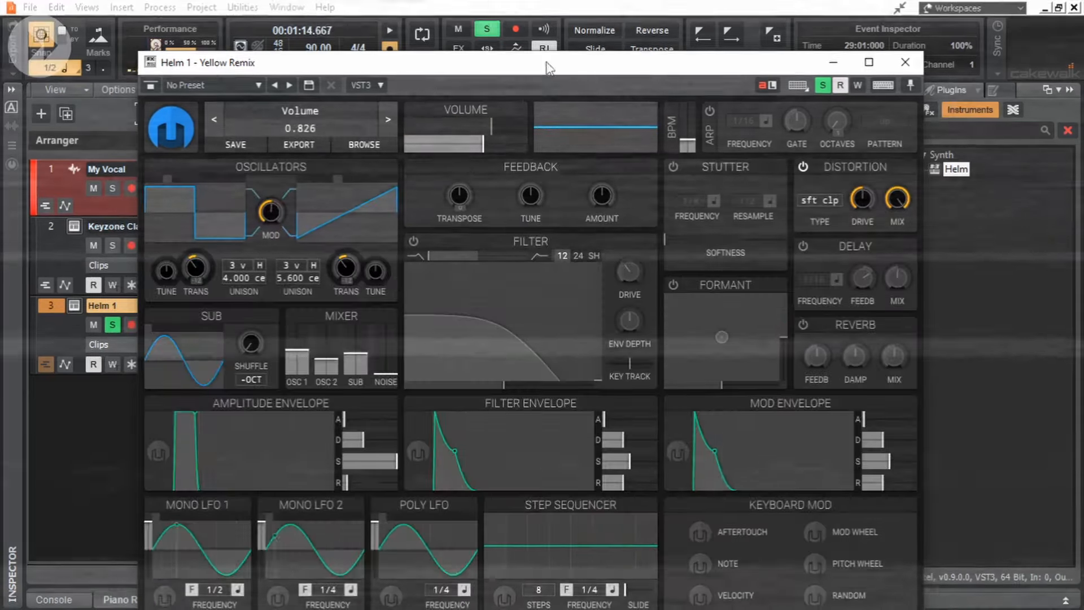
- Give Mono LFO 2 in Helm a rising four-step waveform and sync it to the playhead
left_click_drag(546, 62, 571, 19)
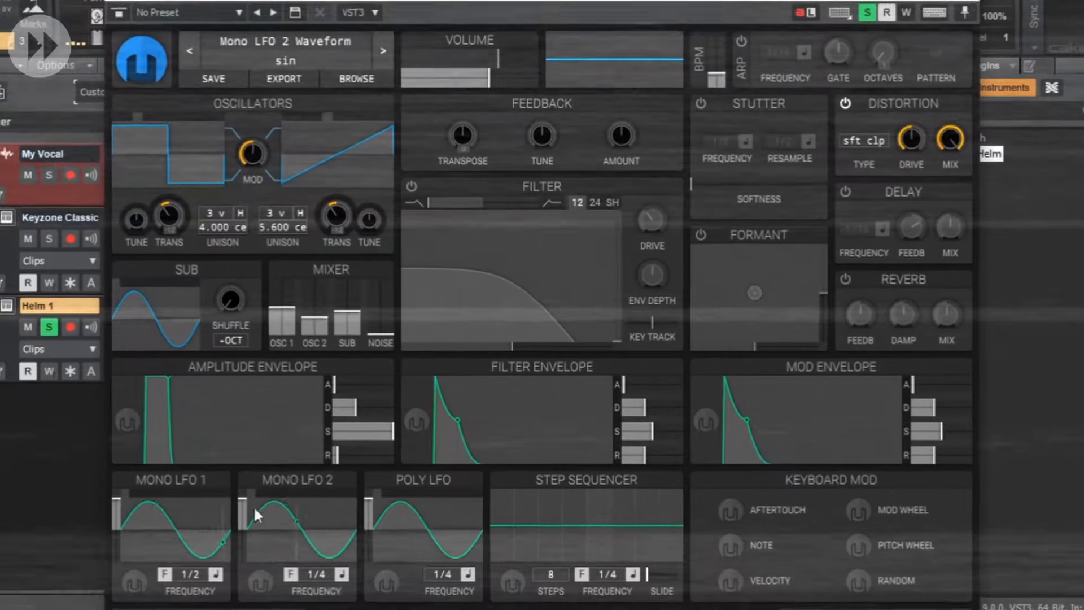
left_click_drag(298, 475, 343, 474)
left_click(288, 575)
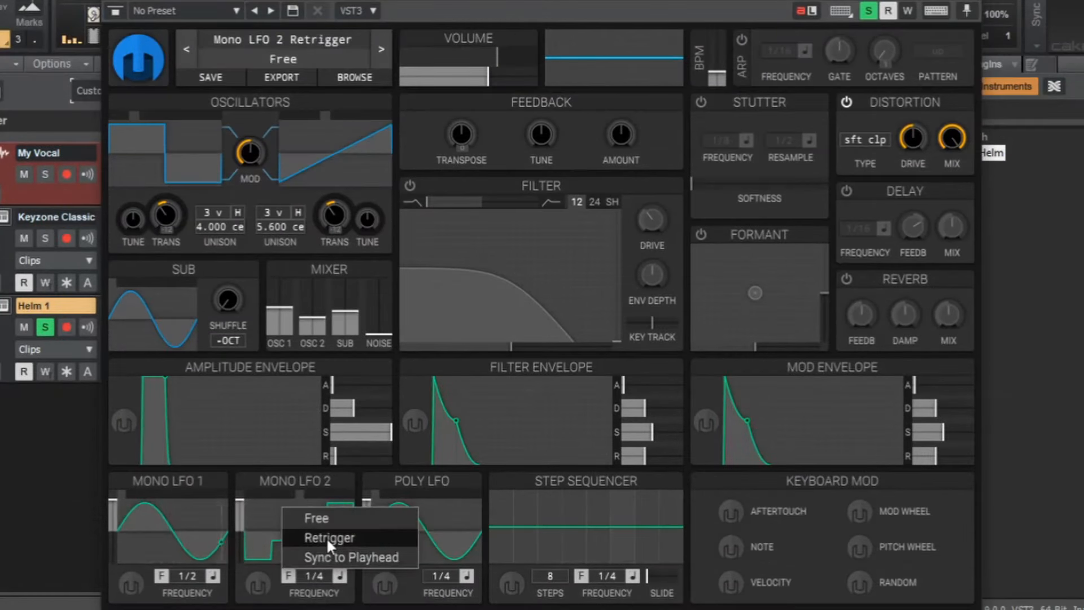
left_click(312, 562)
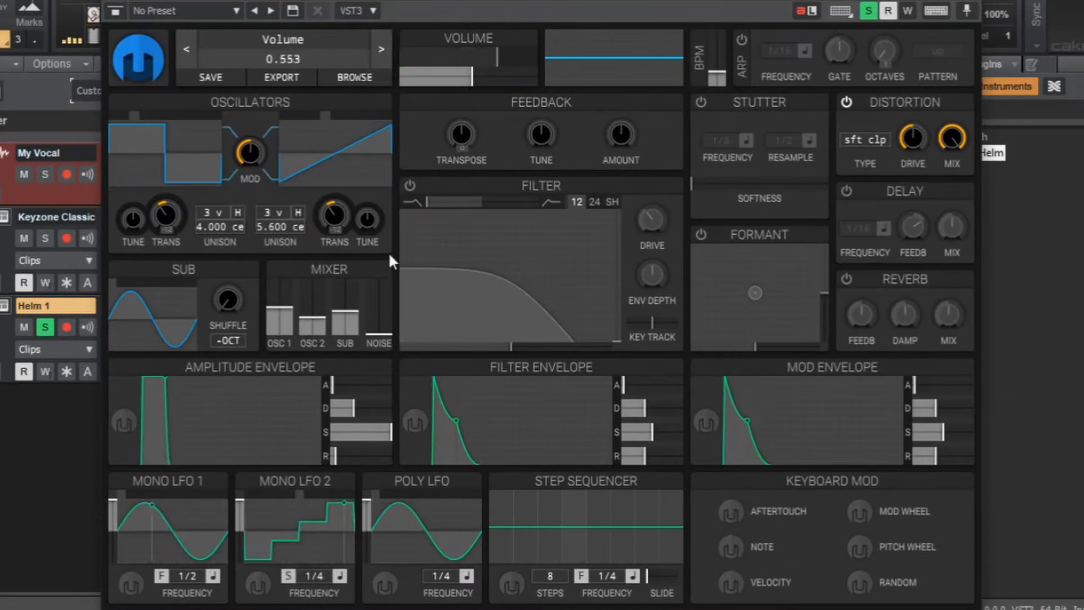
- Assign Mono LFO 2 to modulate Helm's volume and adjust the modulation amount during playback
left_click(258, 584)
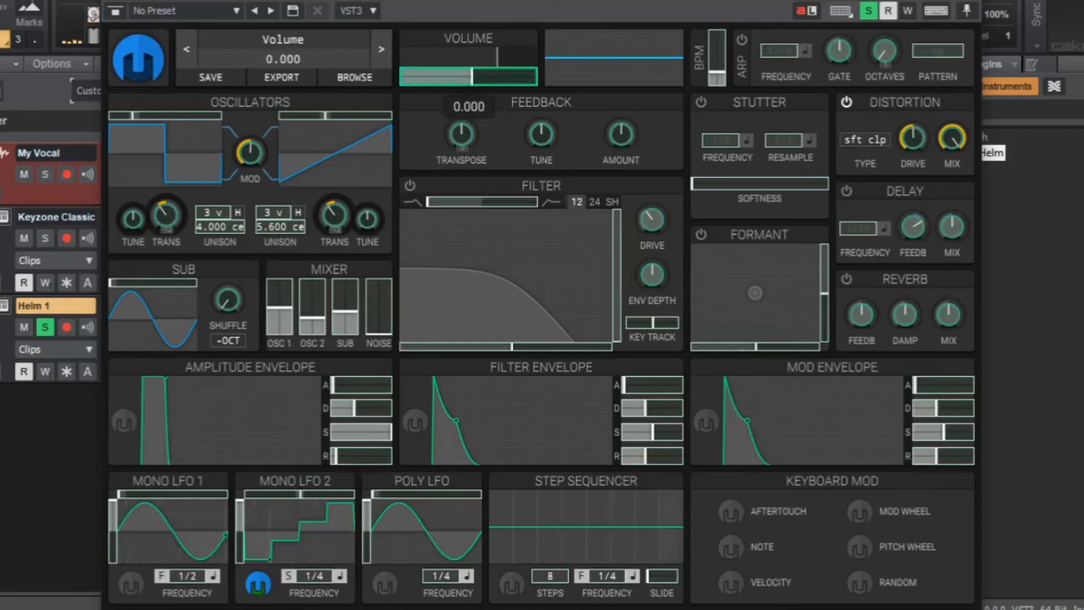
left_click_drag(451, 74, 451, 74)
key("space")
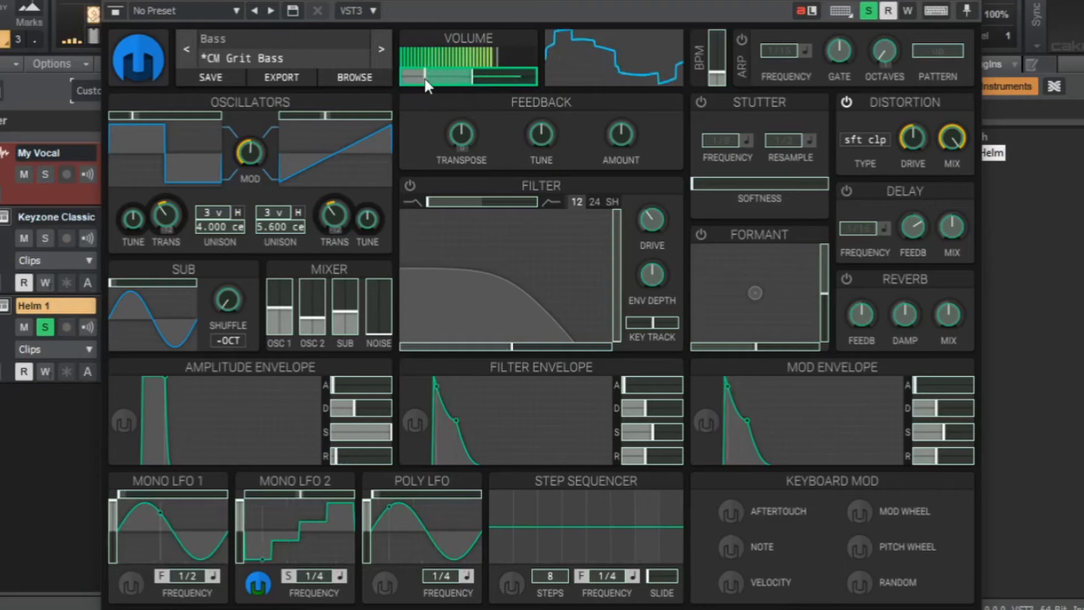
left_click_drag(425, 77, 493, 77)
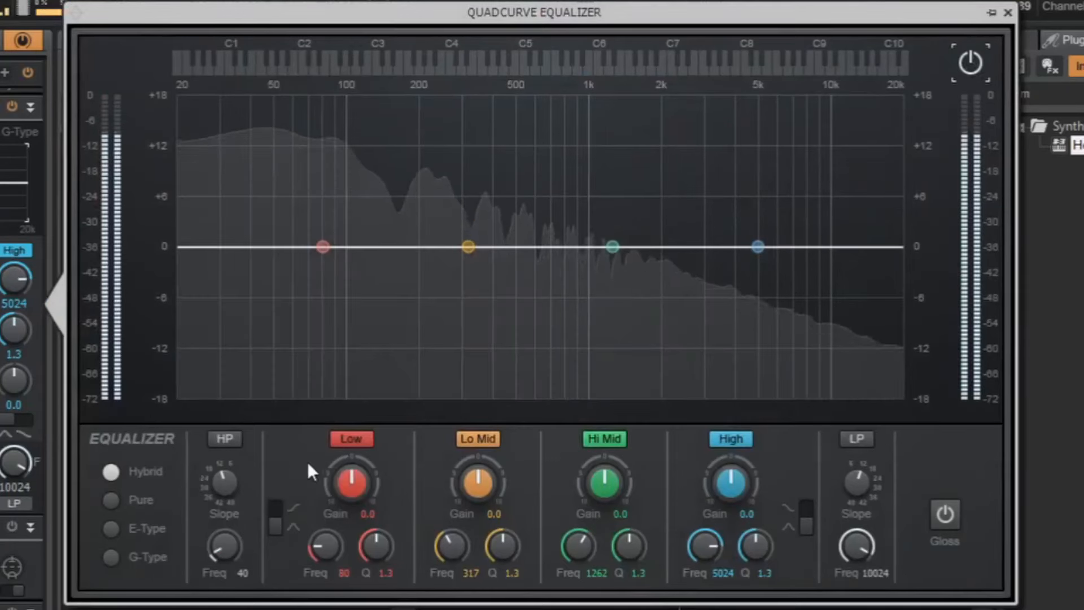
- Enable the high-pass filter in the Helm 1 track's QuadCurve Equalizer at 105 Hz and close the equalizer
left_click(225, 439)
mouse_move(224, 547)
left_mouse_down()
mouse_move(224, 529)
mouse_move(234, 552)
left_mouse_up()
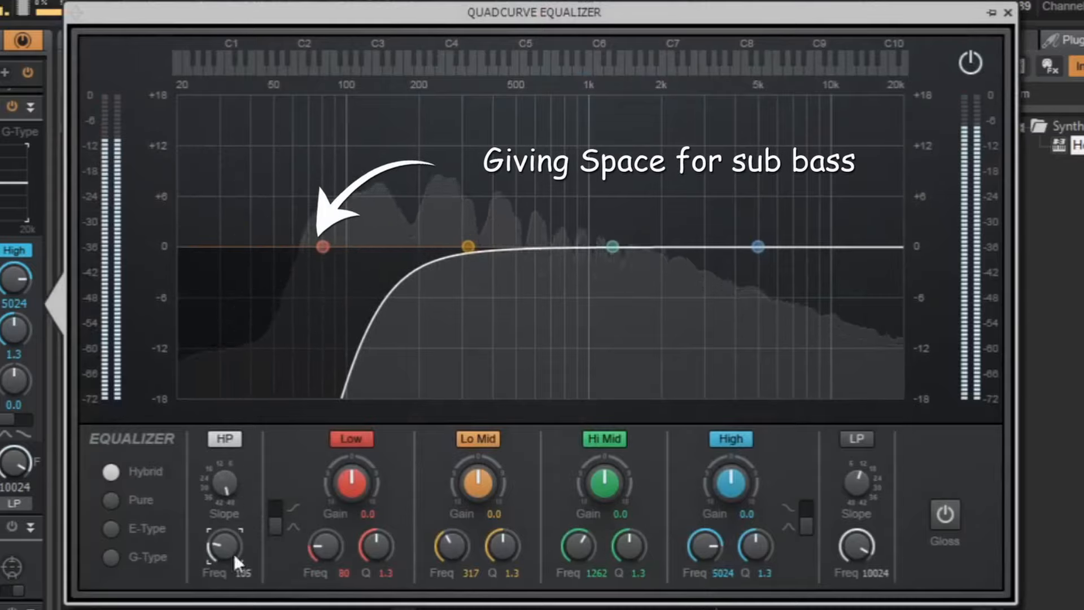
left_click(1007, 13)
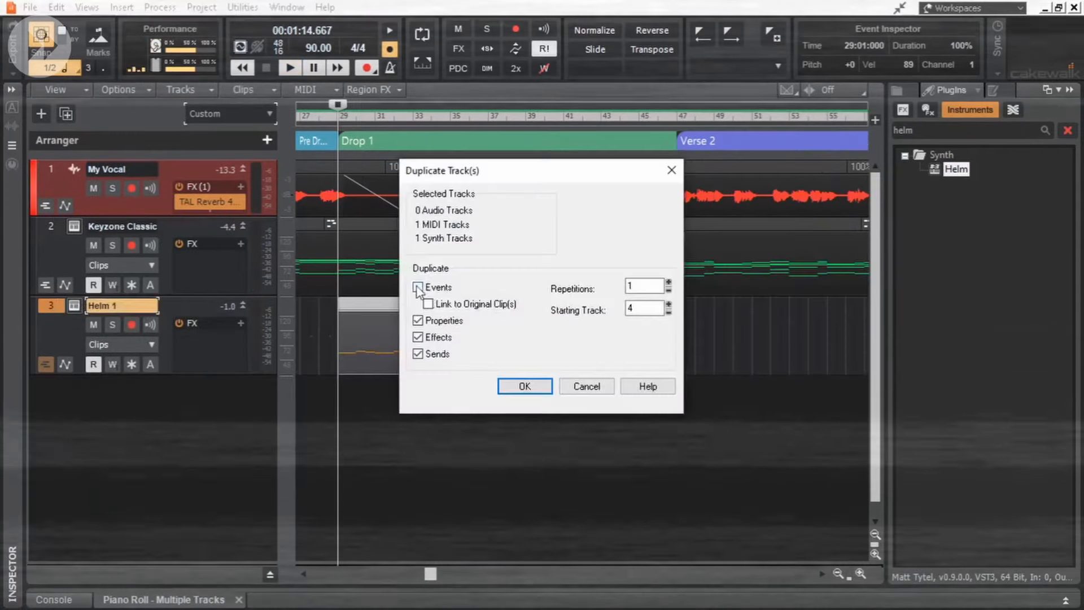
- Duplicate the Helm 1 track once as track 4, including its properties, effects and sends
key("Return")
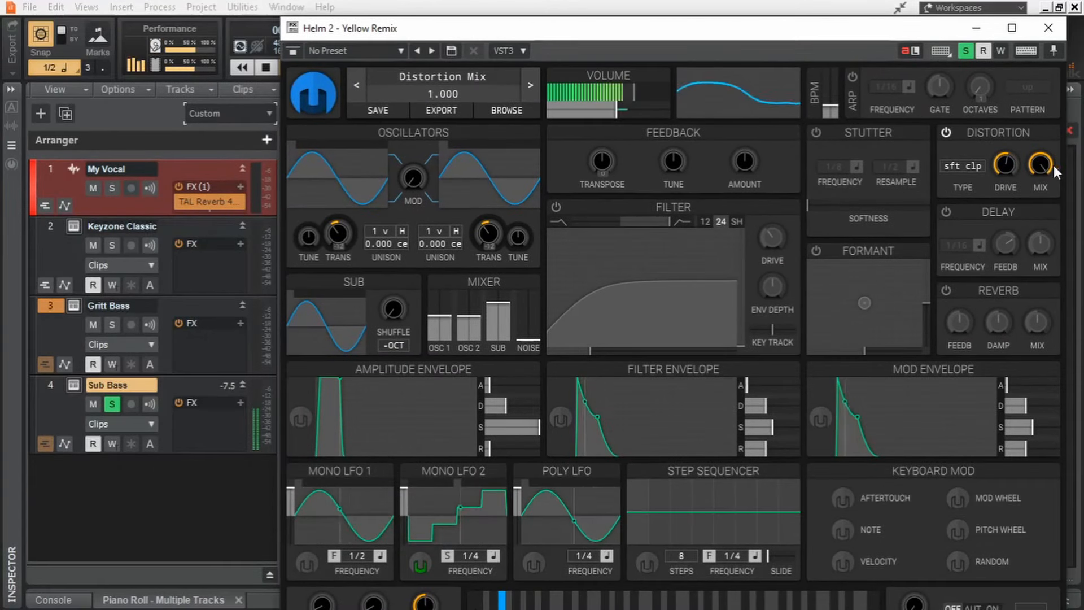
- Adjust the distortion in the Sub Bass track's Helm synth and turn off the high-pass filter in its equalizer
left_click_drag(1046, 168, 1009, 166)
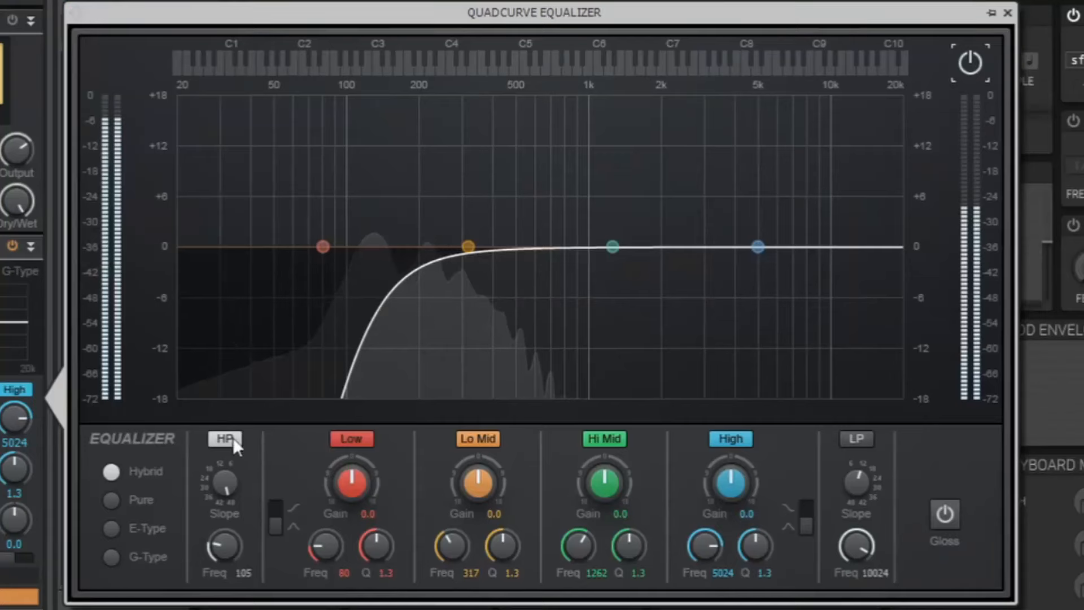
left_click(226, 438)
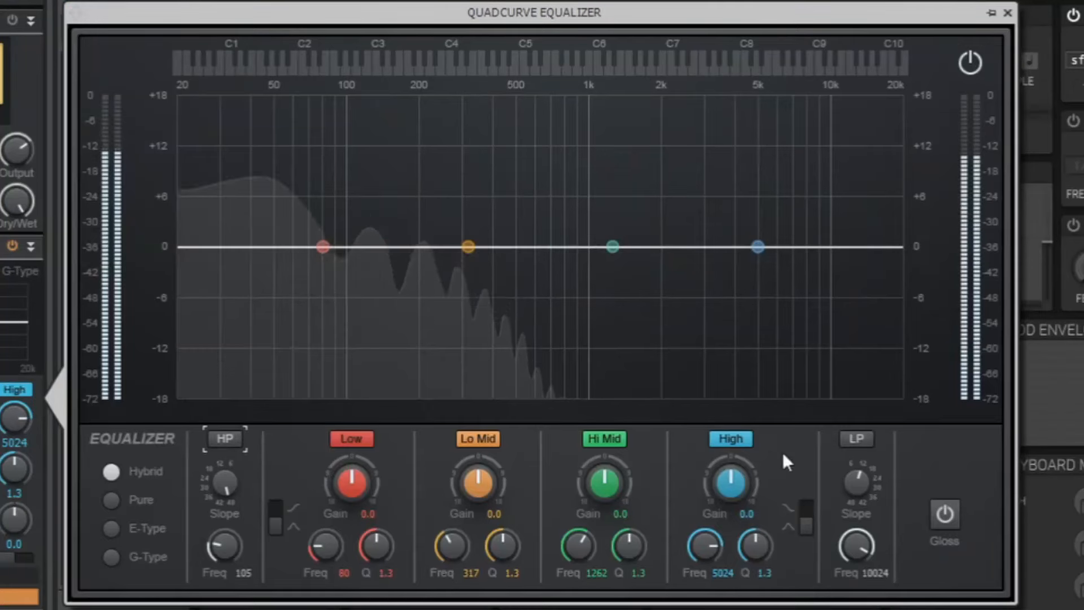
- Enable the low-pass filter in the Sub Bass track's QuadCurve Equalizer and adjust its cutoff frequency
left_click(857, 439)
left_click_drag(862, 557, 872, 546)
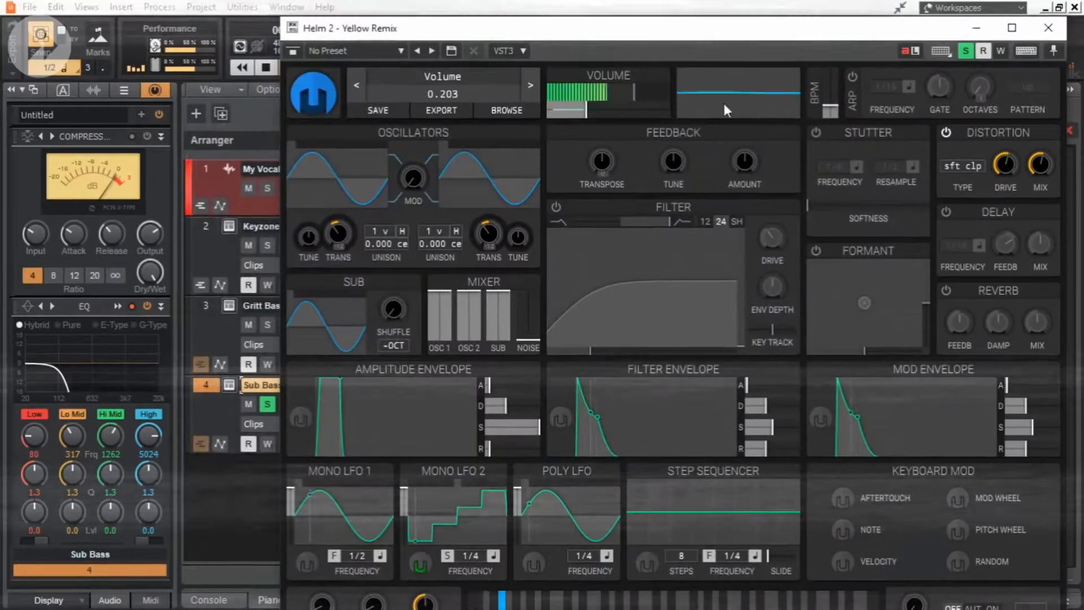
- Lower the volume in the Sub Bass track's Helm synth, stop playback and unsolo the track
left_click_drag(621, 28, 857, 36)
left_click_drag(821, 121, 807, 121)
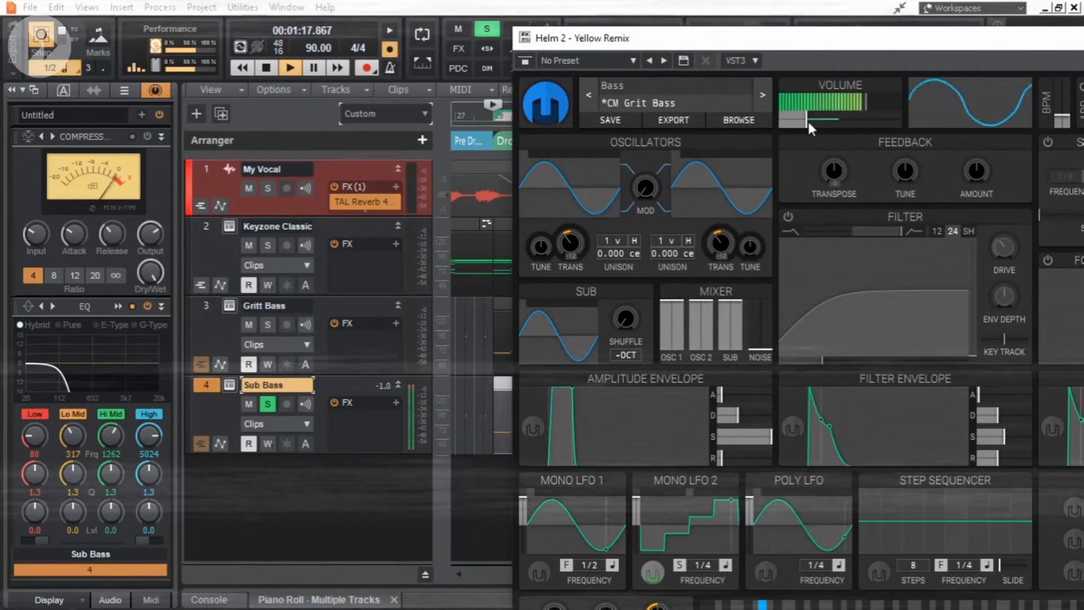
key("space")
left_click(267, 404)
left_click_drag(768, 40, 482, 28)
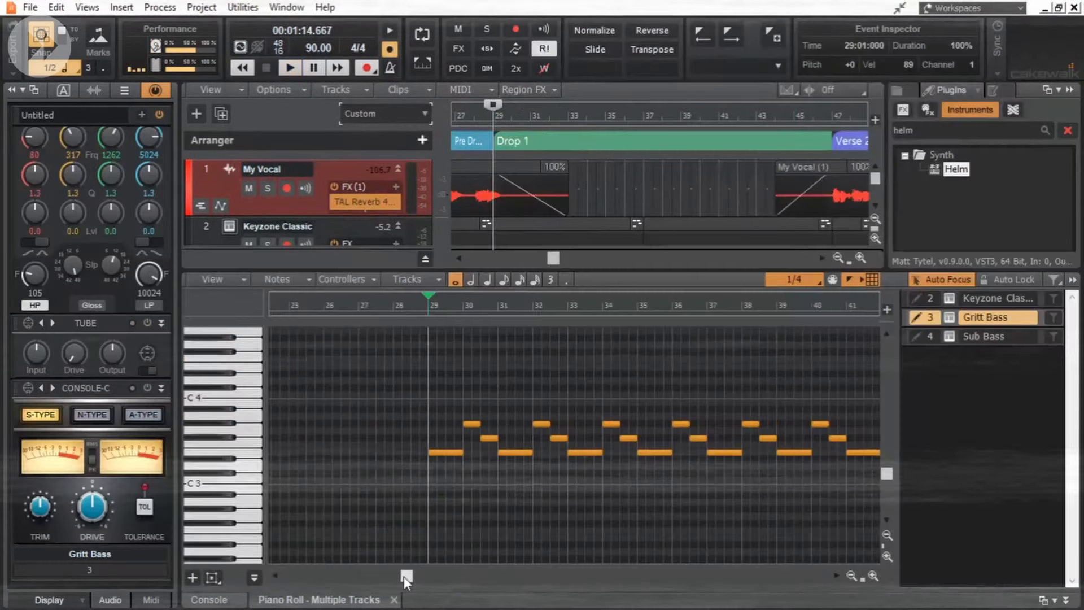
- Copy the Gritt Bass notes one octave higher in the piano roll and collapse the lower editing pane
left_click_drag(319, 452, 318, 367)
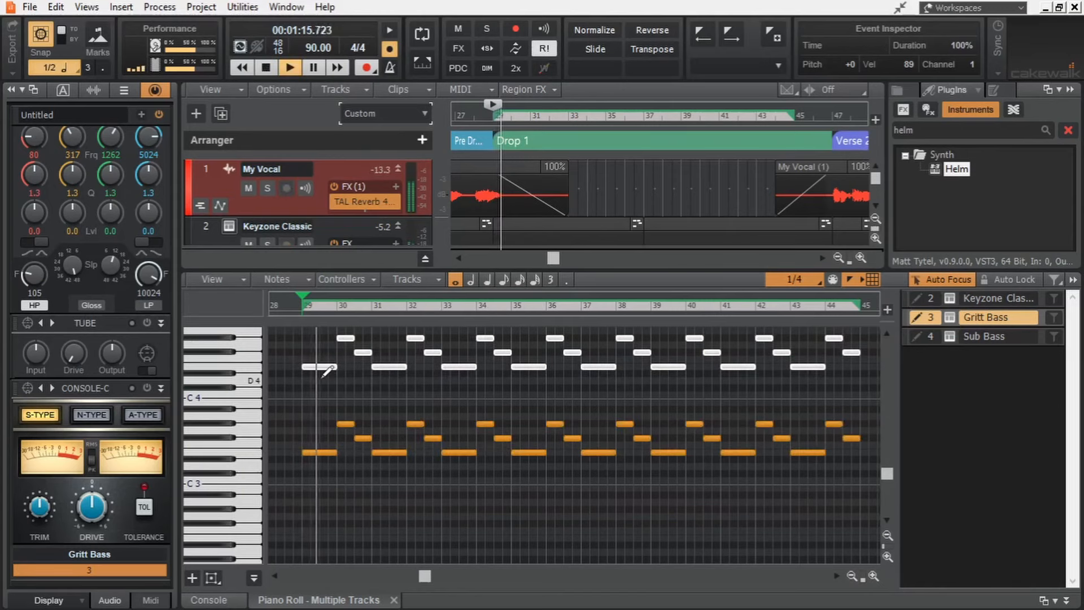
left_click(1065, 600)
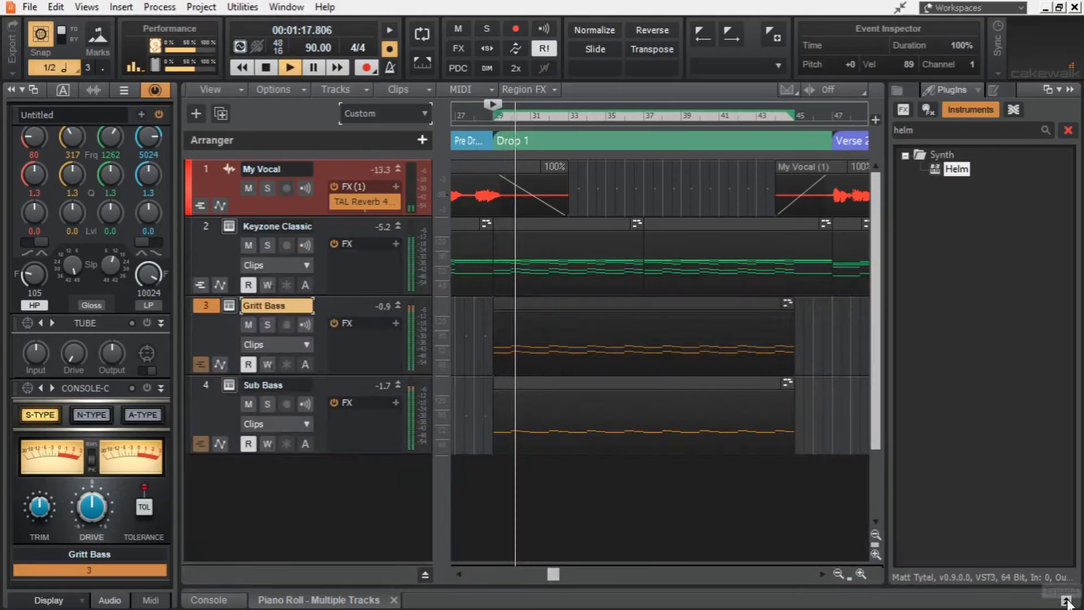
scroll(669, 354, "down", 2)
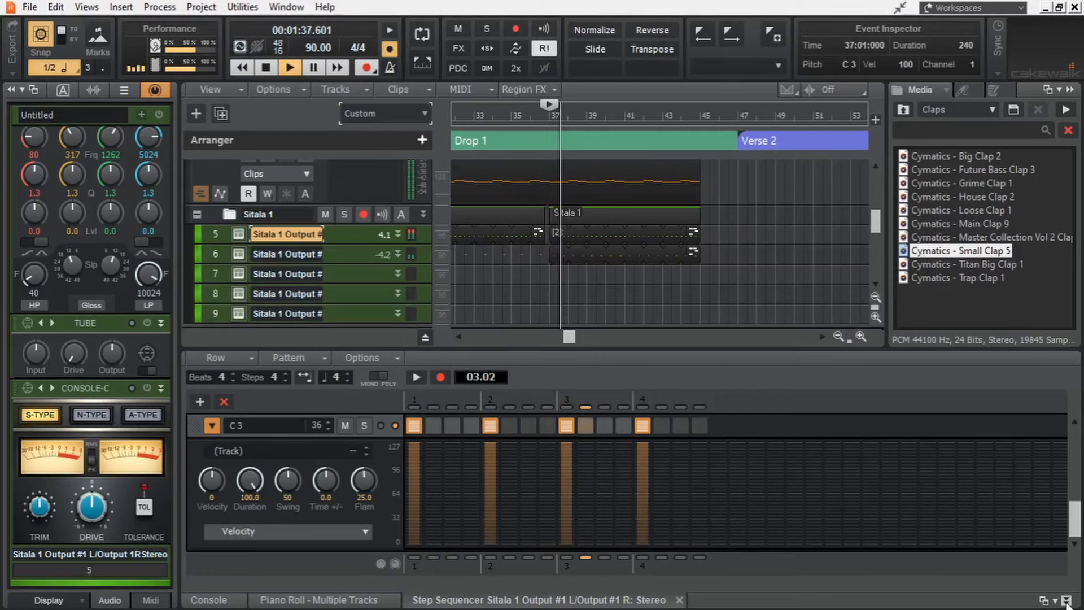
left_click(1065, 600)
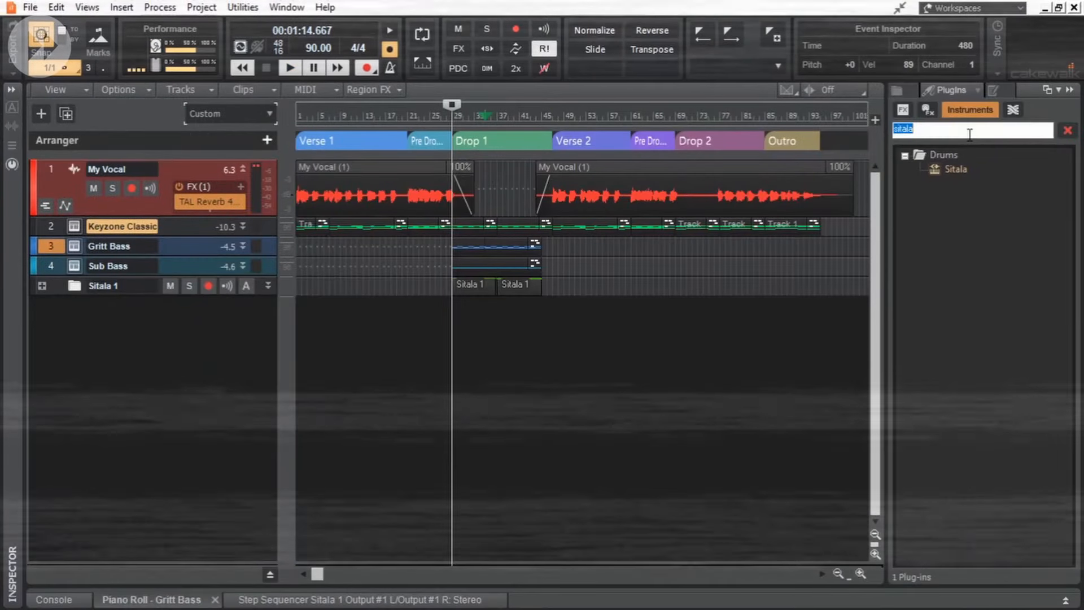
- Insert Helm as a simple instrument track, close its synth window and expand the Helm 3 track
type("helm")
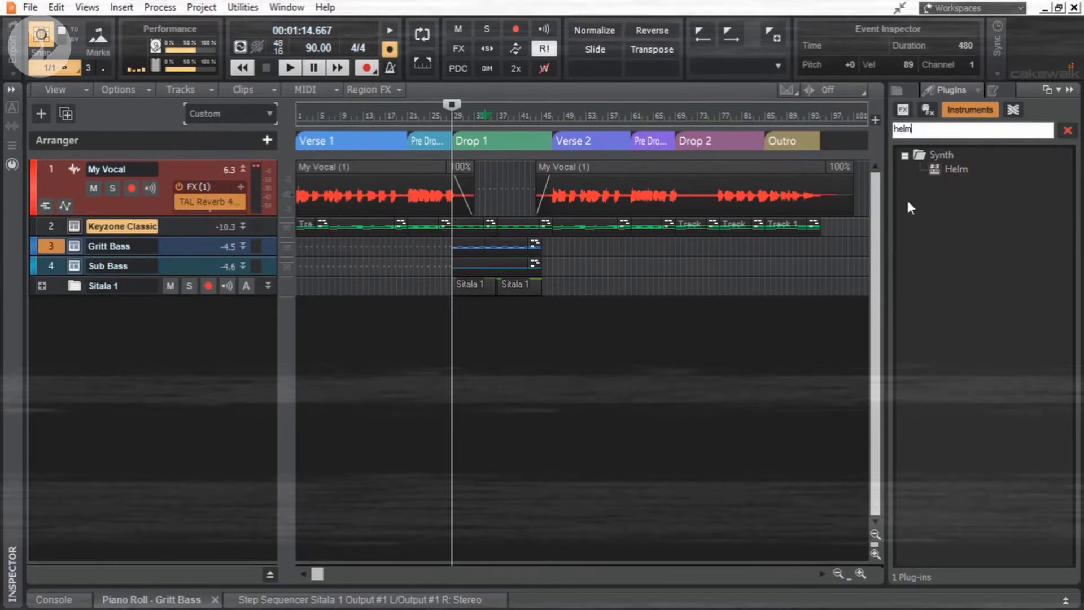
left_click_drag(956, 169, 471, 333)
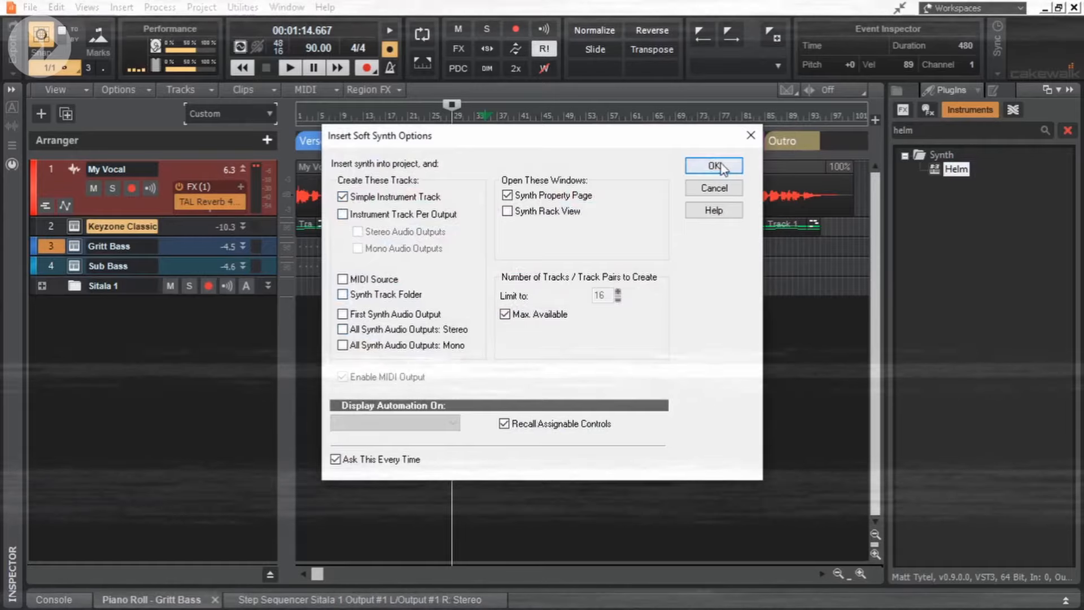
key("Return")
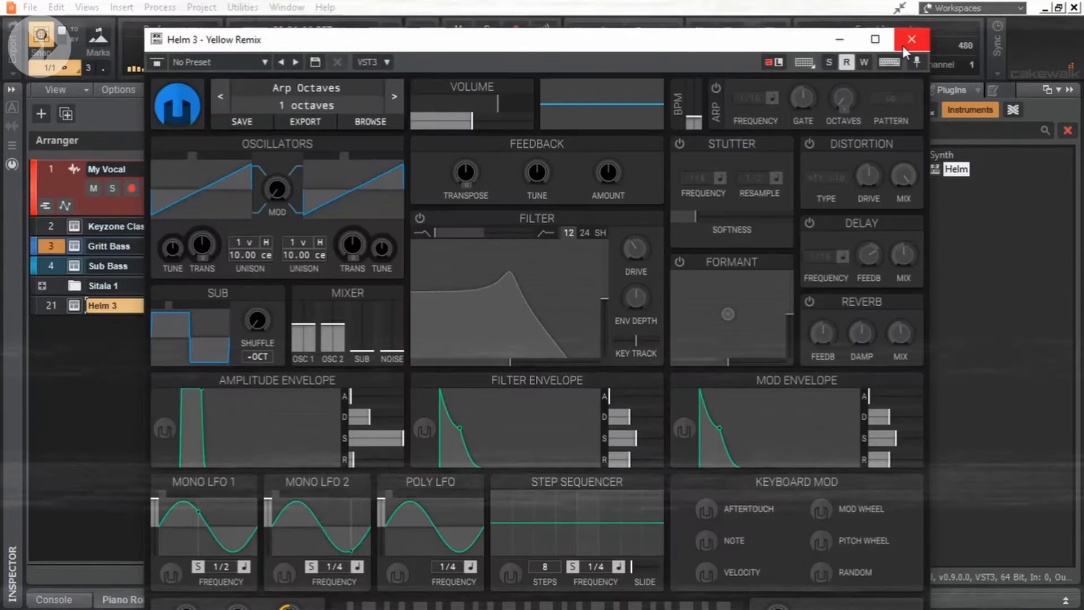
left_click(903, 47)
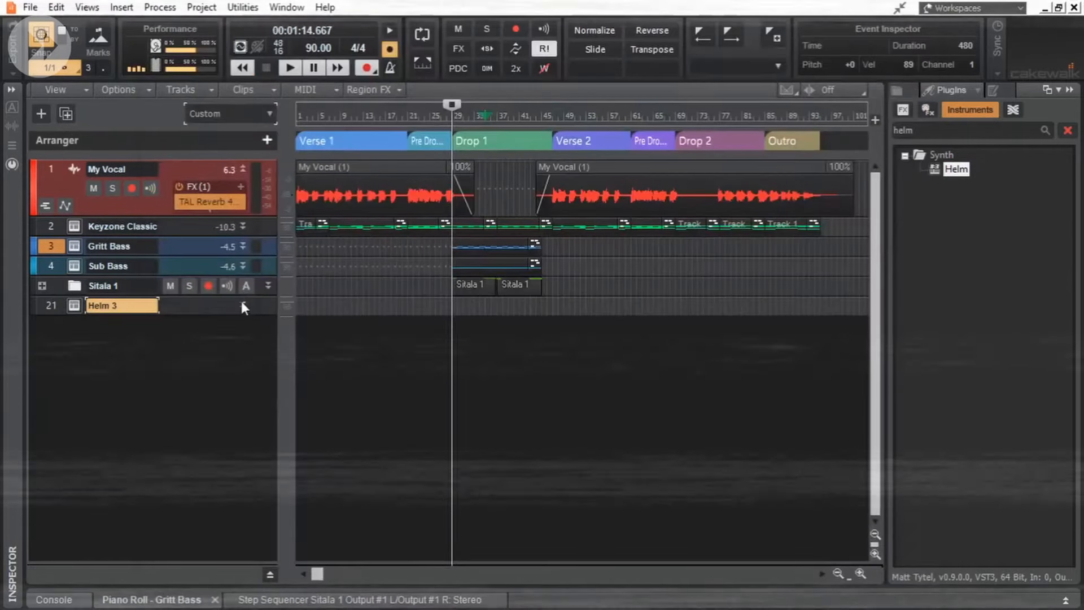
left_click(242, 305)
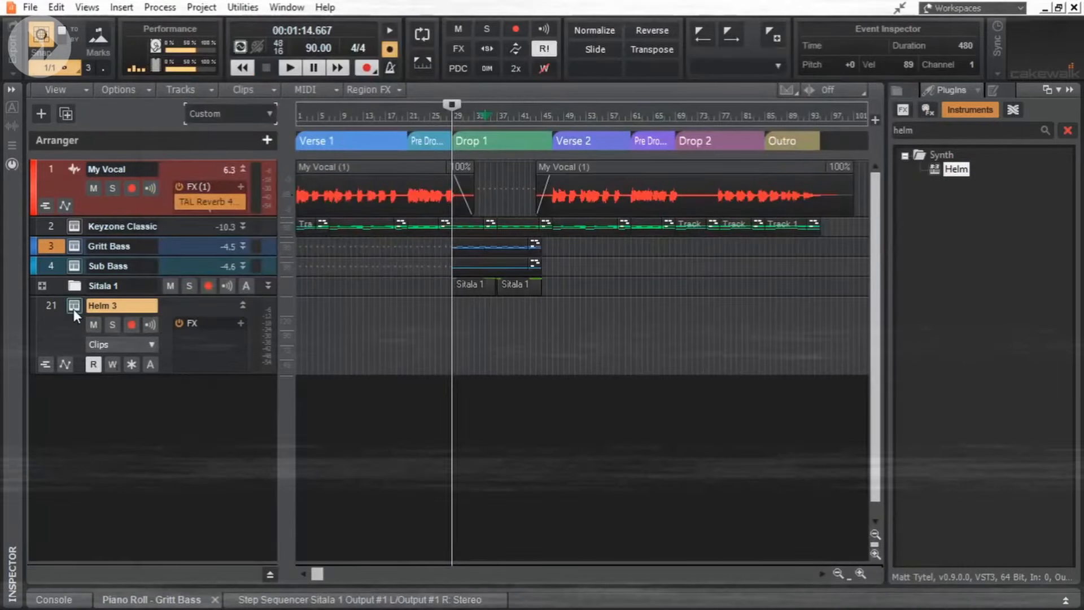
- Turn on input echo for Helm 3 and audition notes in higher octaves with the virtual controller
left_click(151, 324)
key("alt+0")
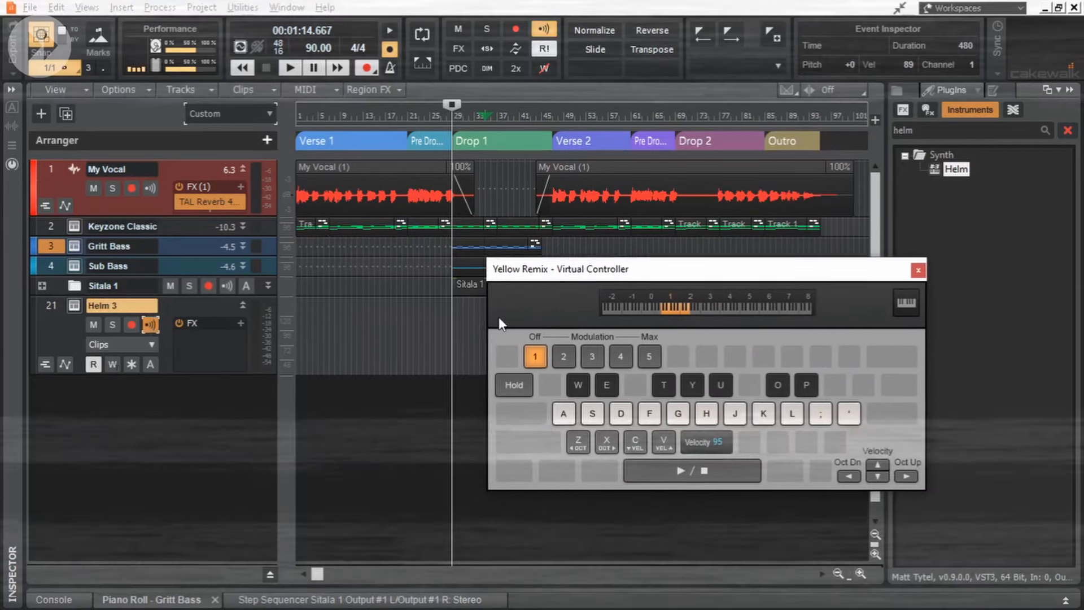
key("a")
key("a")
key("x")
key("x")
key("a")
key("x")
key("s")
key("d")
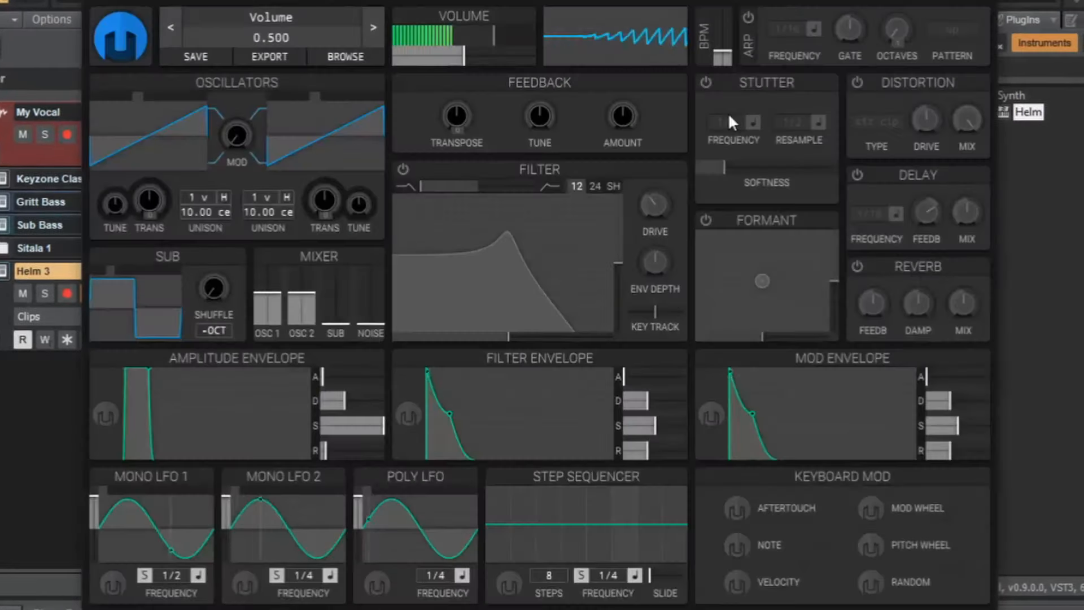
- Switch Helm 3's first oscillator to a square wave and reduce the amplitude envelope's sustain to zero
left_click(117, 95)
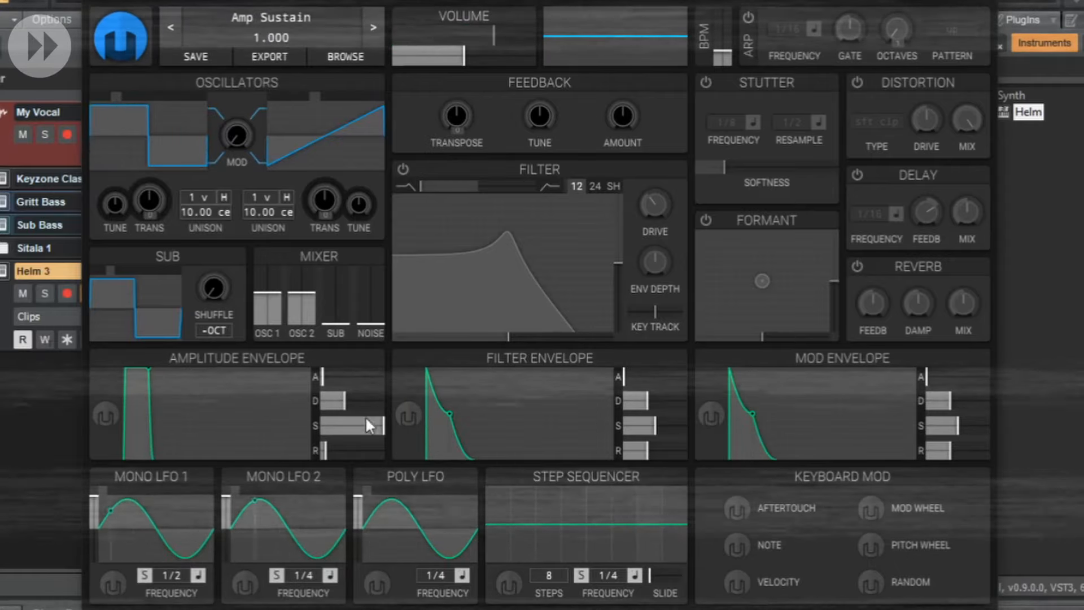
left_click_drag(367, 424, 313, 427)
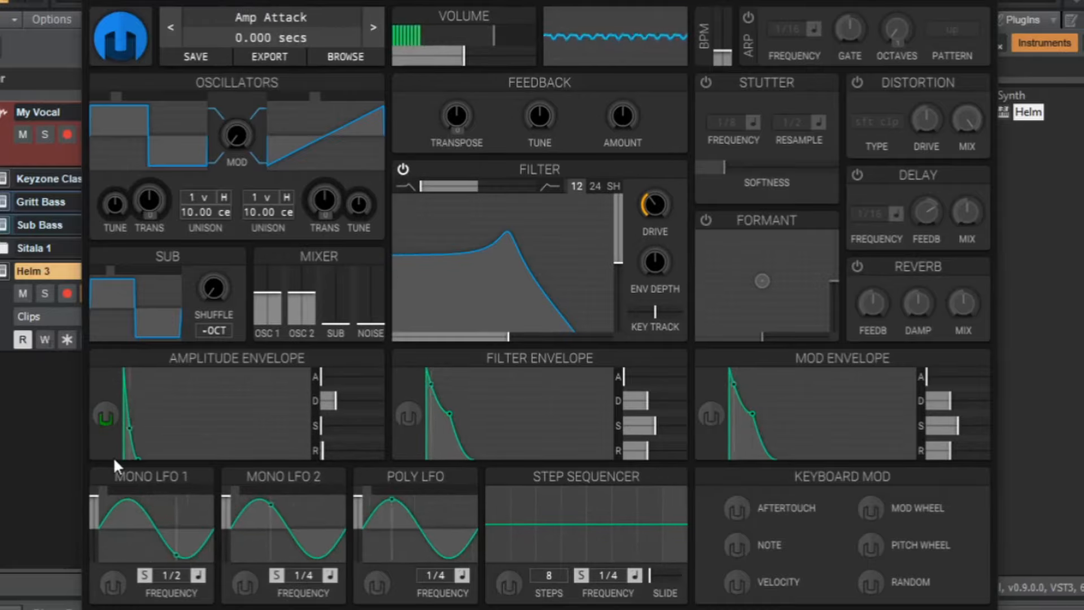
- Modulate Helm 3's filter cutoff with the amplitude envelope, adjust the filter resonance and close the synth
left_click_drag(505, 337, 608, 337)
left_click(106, 415)
left_click(107, 416)
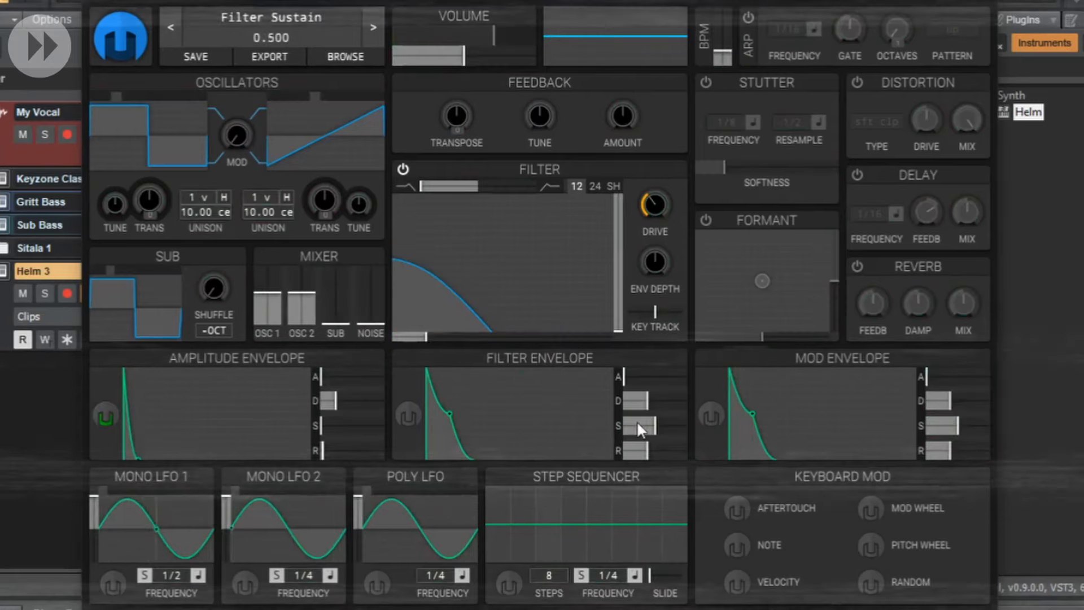
left_click_drag(622, 326, 623, 317)
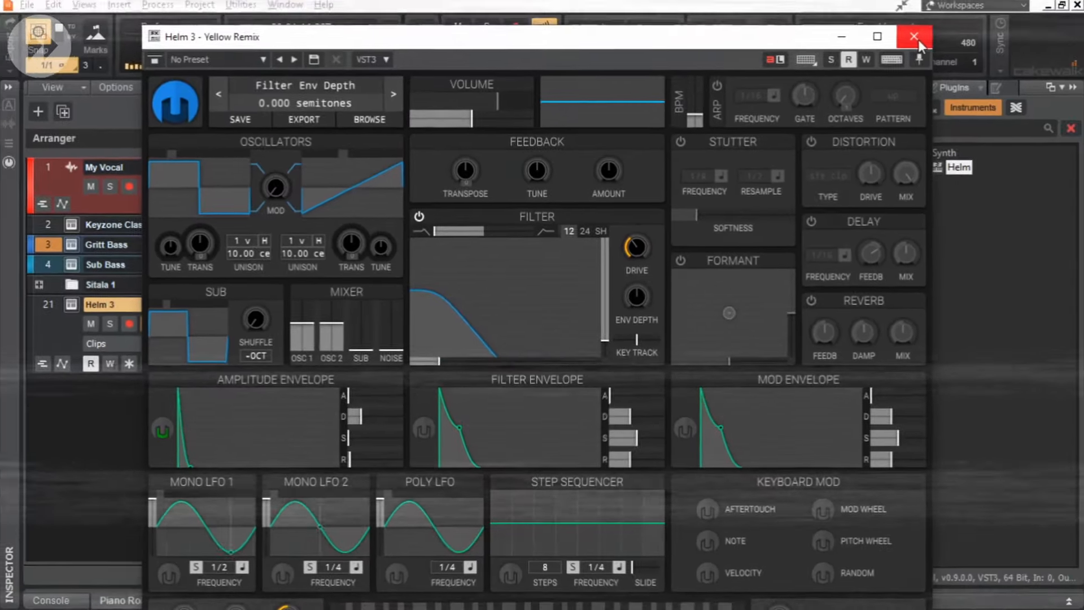
left_click(919, 41)
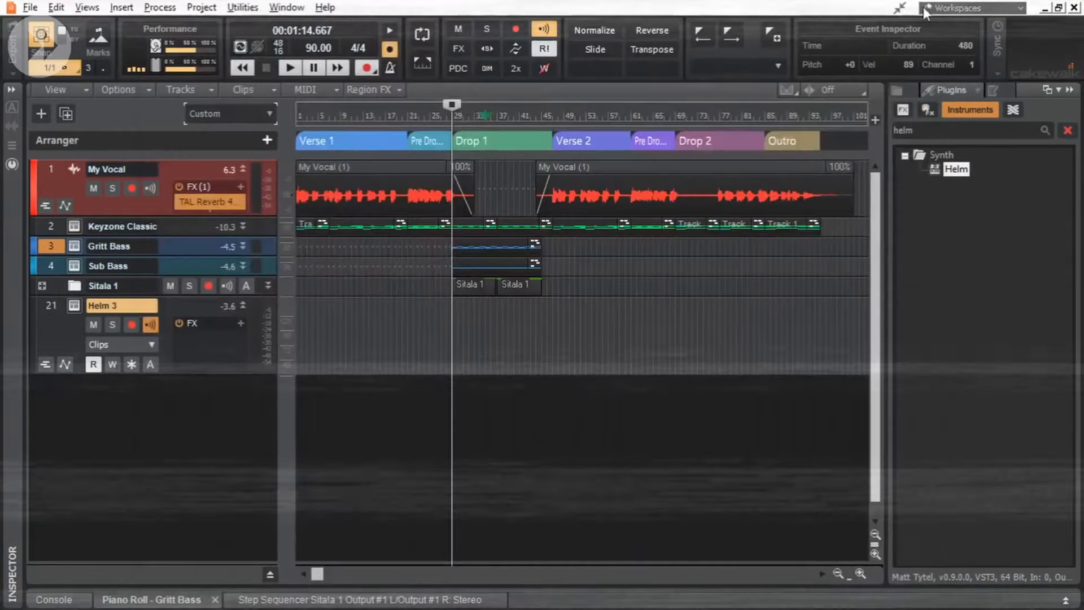
left_click(899, 7)
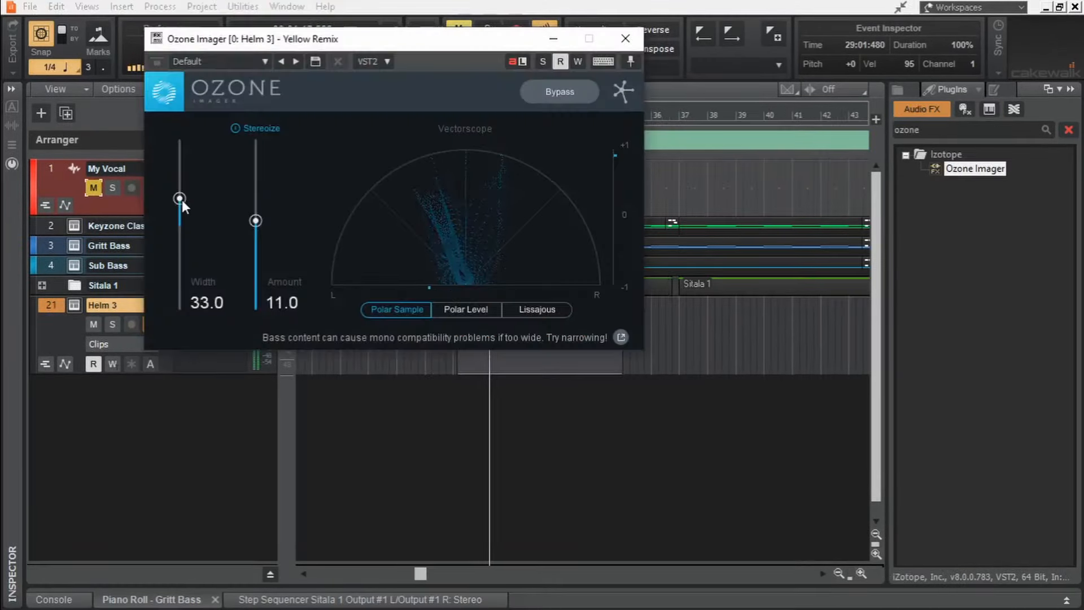
- Increase the width and Stereoize amount in Helm 3's Ozone Imager slightly and close the plug-in
left_click_drag(180, 198, 179, 192)
left_click_drag(256, 220, 255, 217)
left_click(625, 38)
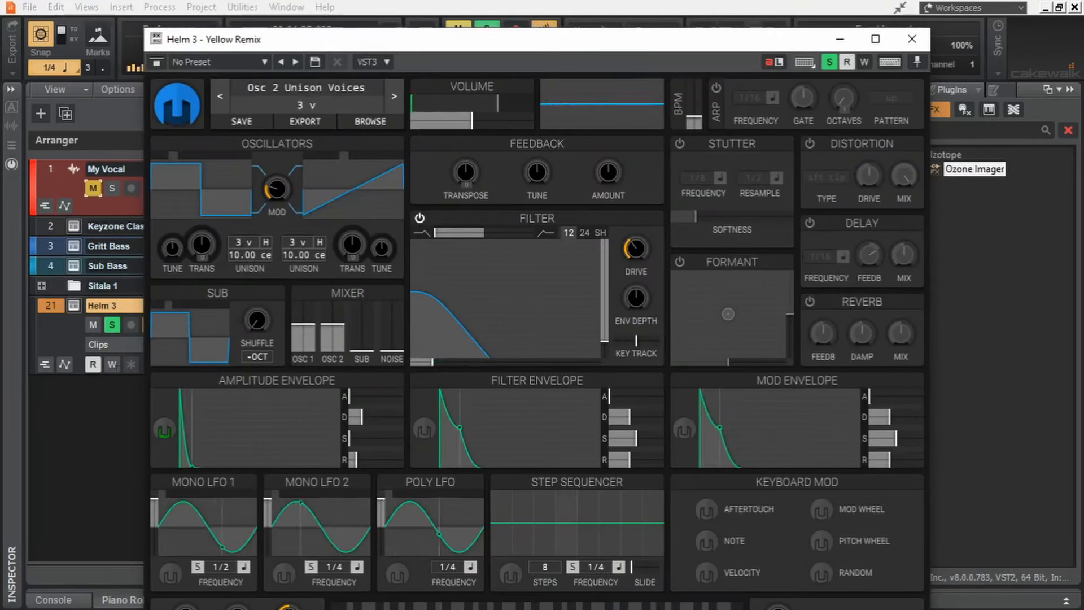
- Raise Helm 3's oscillator unison detune to 24.40 and 26.40 cents and increase the amplitude envelope's modulation of the filter cutoff
left_click(291, 256)
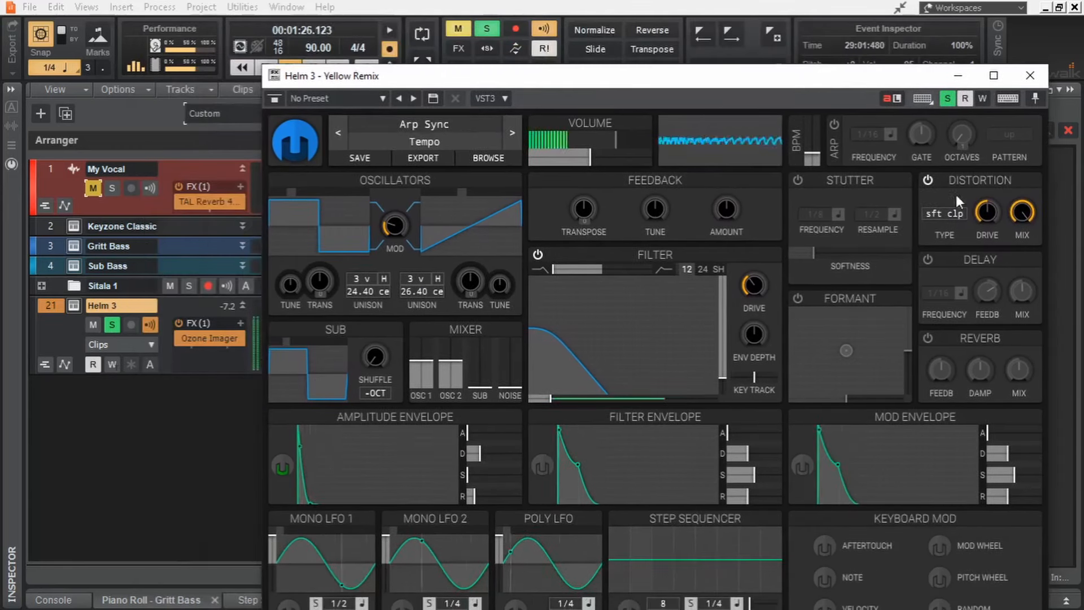
left_click_drag(746, 85, 768, 57)
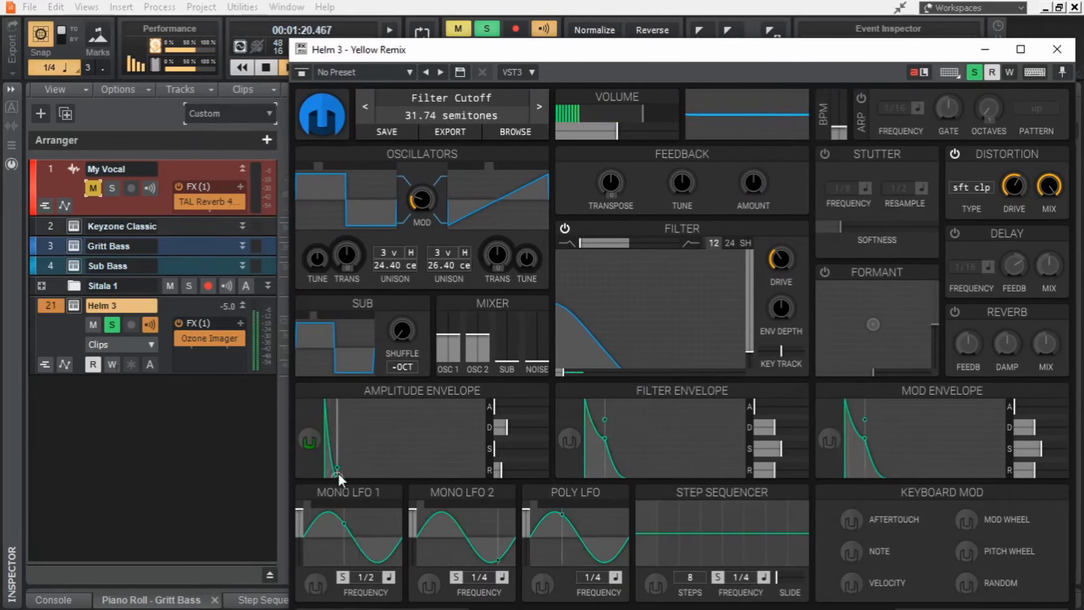
left_click(314, 439)
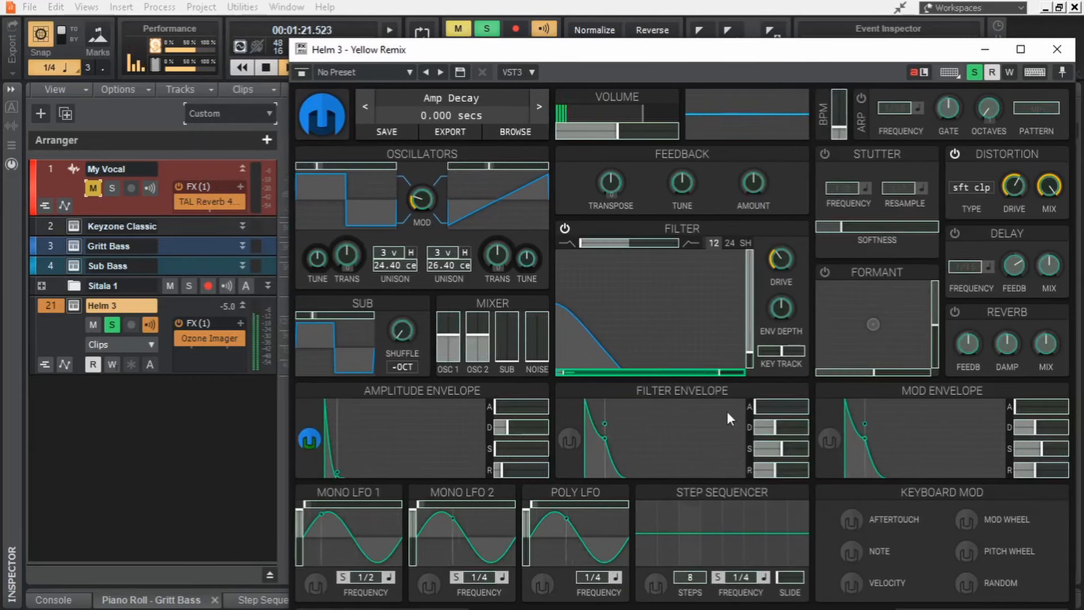
left_click_drag(723, 371, 745, 372)
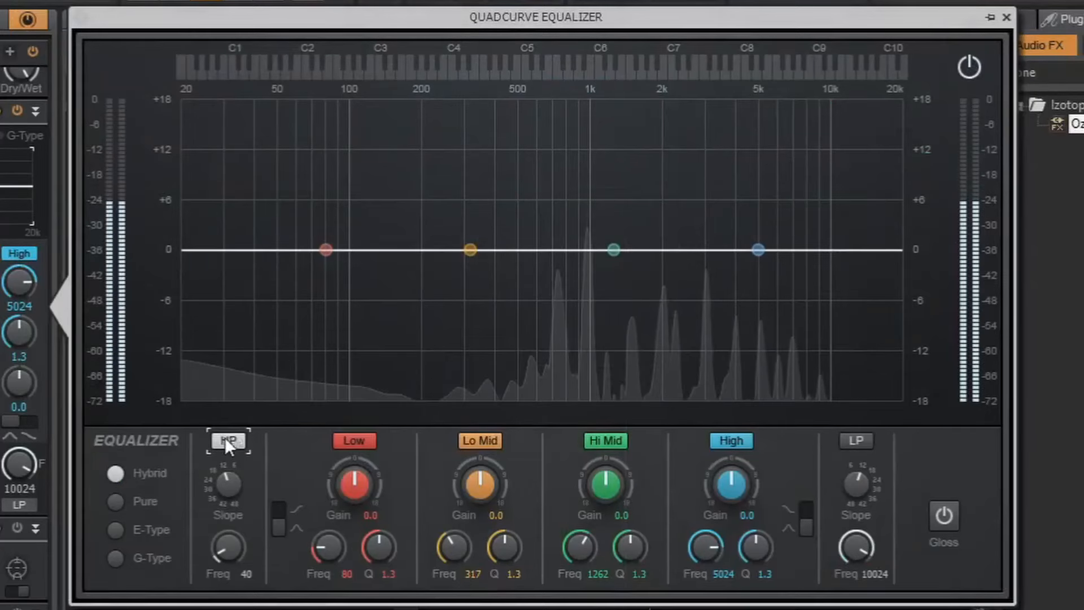
- In Helm 3's equalizer, enable the high-pass filter at 272 Hz and cut the Hi Mid band by 4.3 dB at 754 Hz
left_click(228, 439)
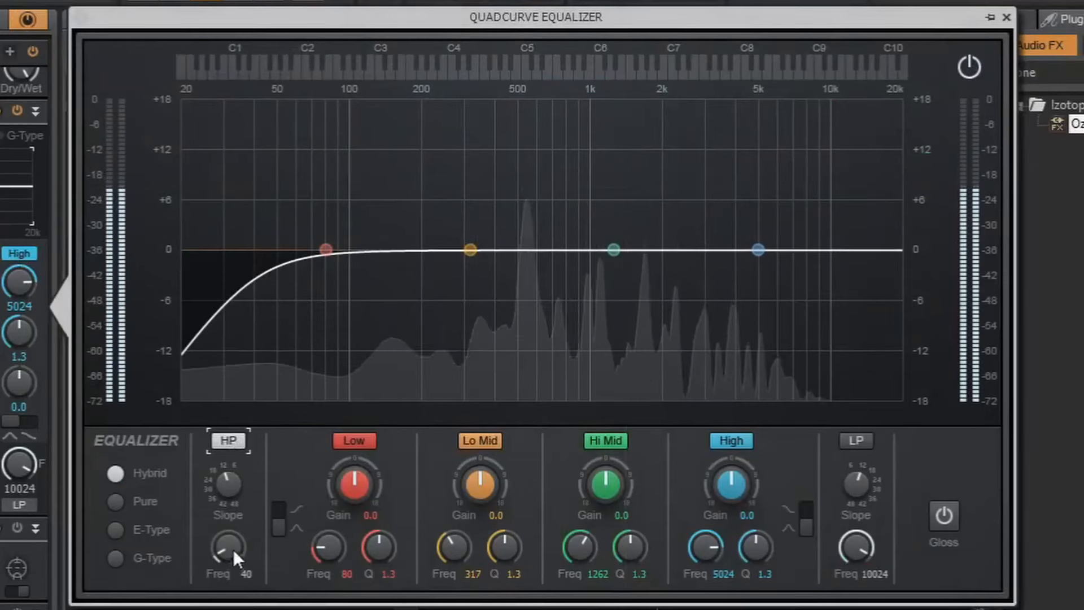
mouse_move(233, 550)
left_mouse_down()
mouse_move(225, 483)
mouse_move(232, 540)
left_mouse_up()
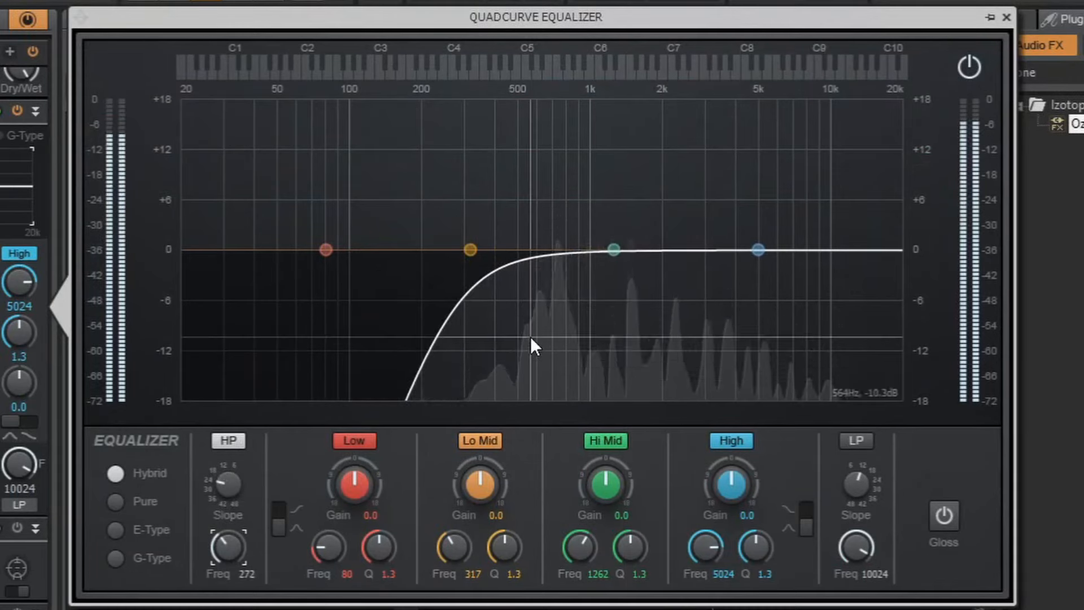
left_click_drag(613, 250, 559, 280)
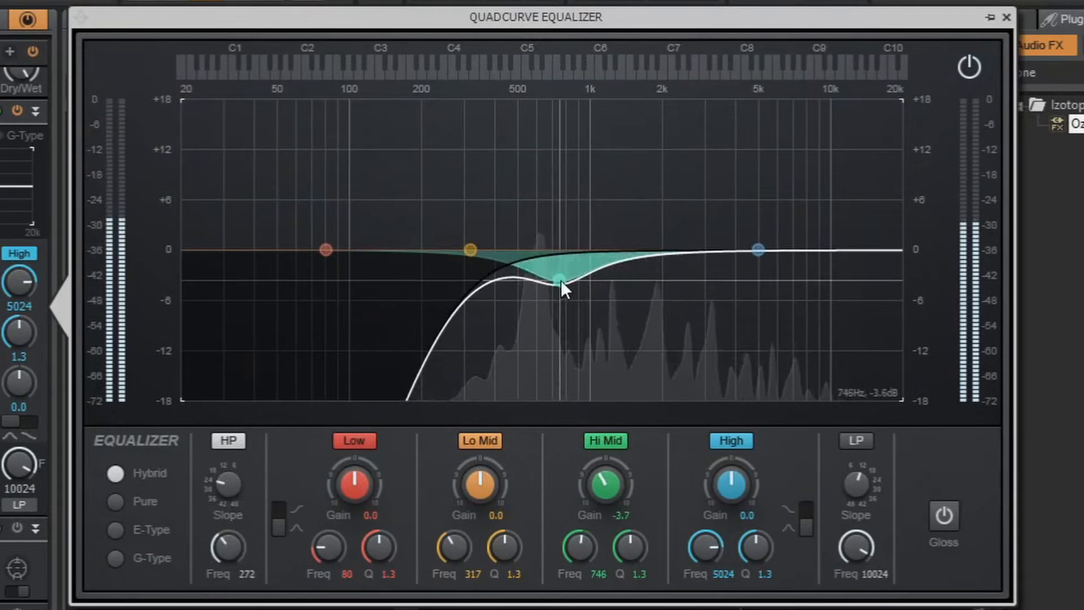
double_click(559, 280)
double_click(559, 281)
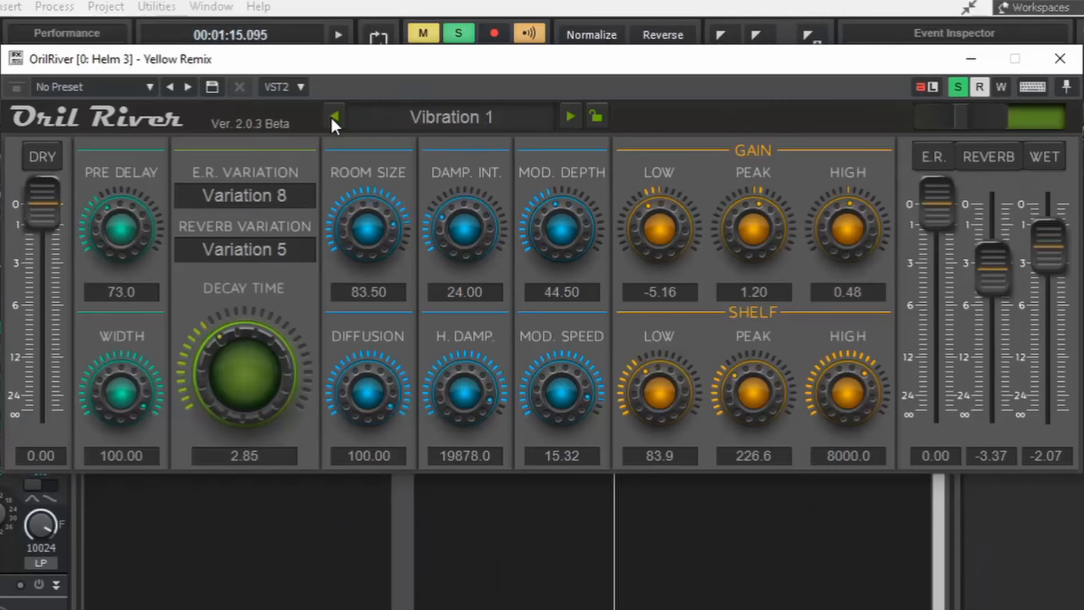
- Step back through the OrilRiver reverb presets on Helm 3 to Hall modulation B, audition the result and stop playback
left_click(333, 116)
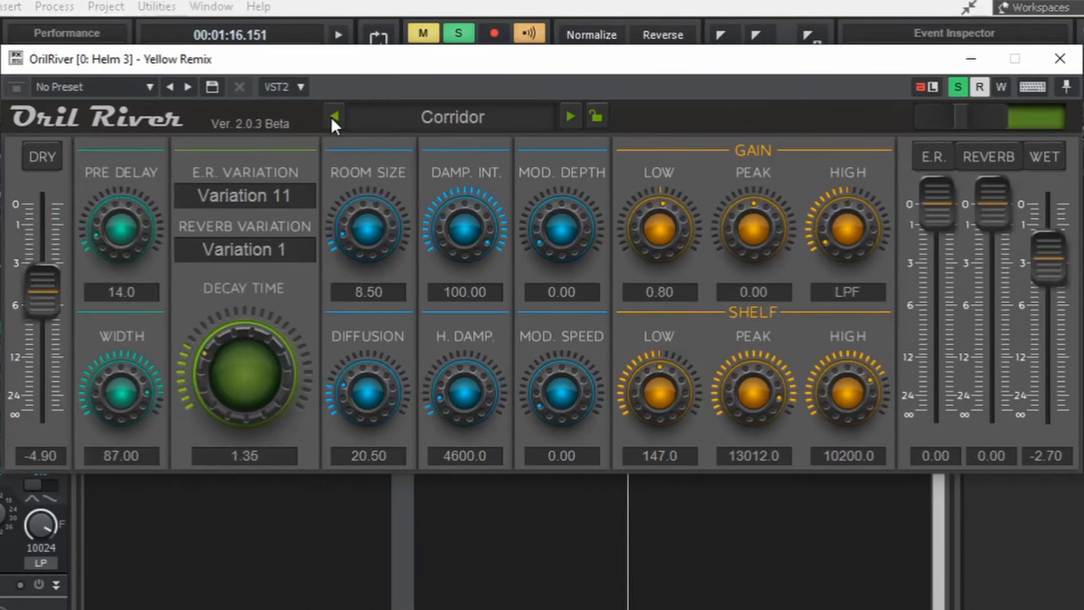
left_click(333, 116)
left_click(333, 117)
left_click(333, 116)
left_click(333, 116)
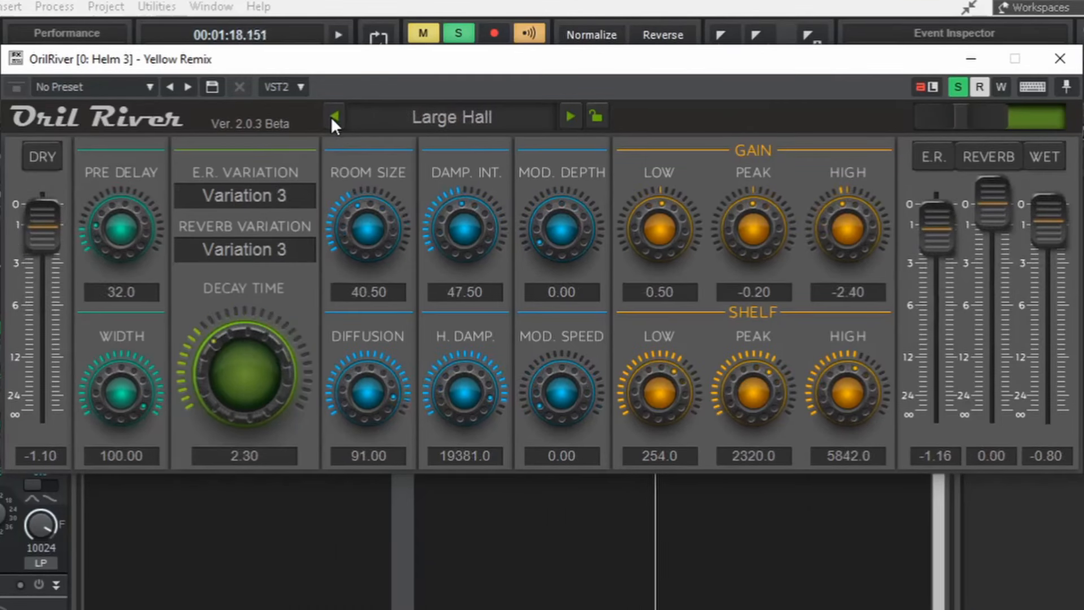
left_click(333, 116)
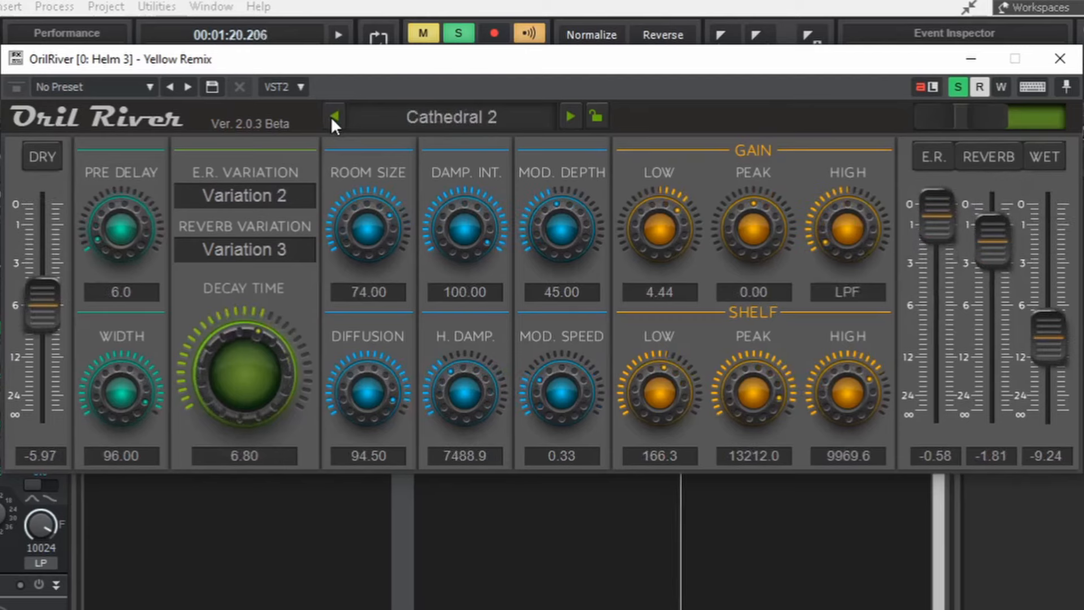
left_click(333, 116)
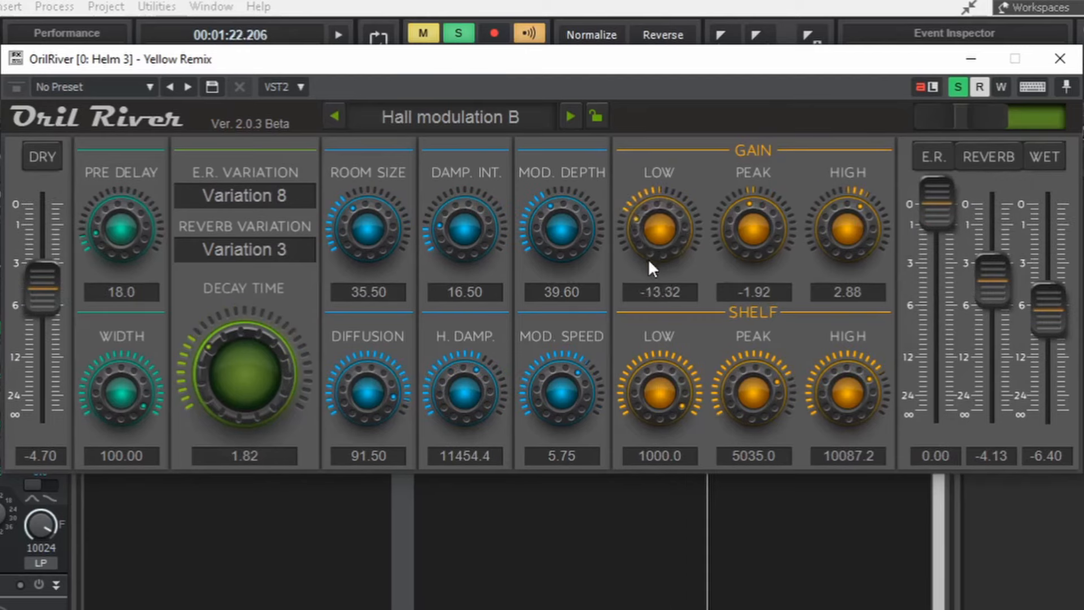
mouse_move(649, 334)
left_mouse_down()
mouse_move(653, 297)
mouse_move(652, 341)
left_mouse_up()
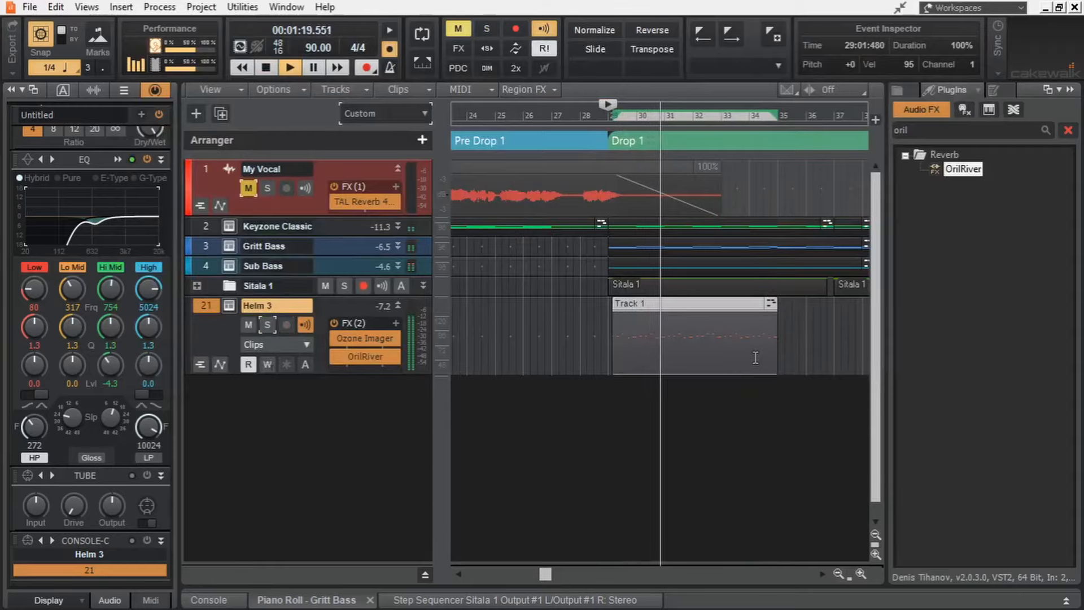
key("space")
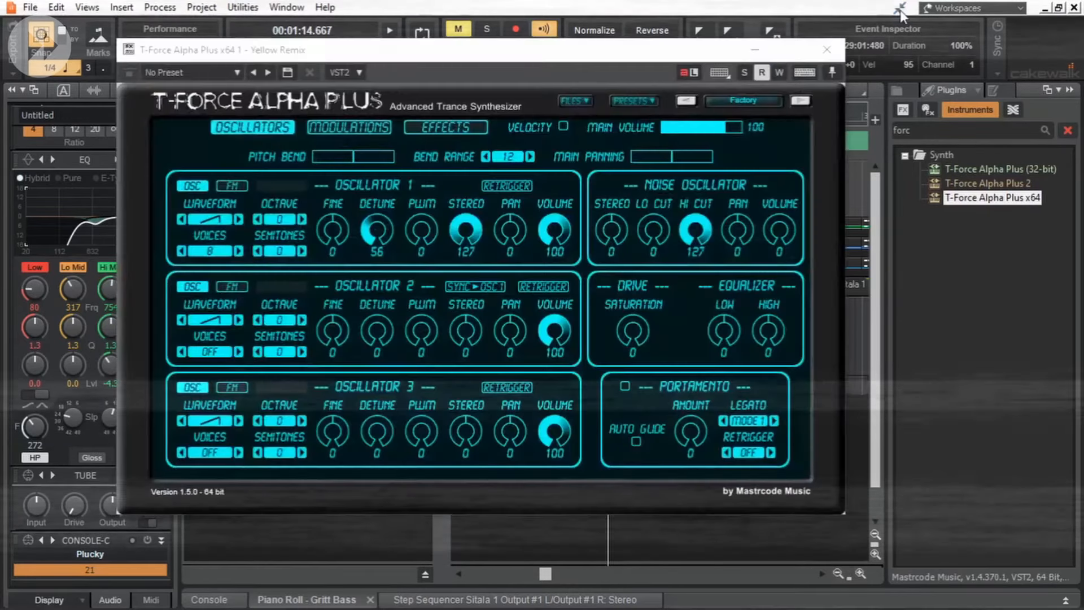
- Load the Init preset in T-Force Alpha Plus and move its track's melody clip to the start of Drop 1 at bar 29
left_click(641, 100)
mouse_move(705, 121)
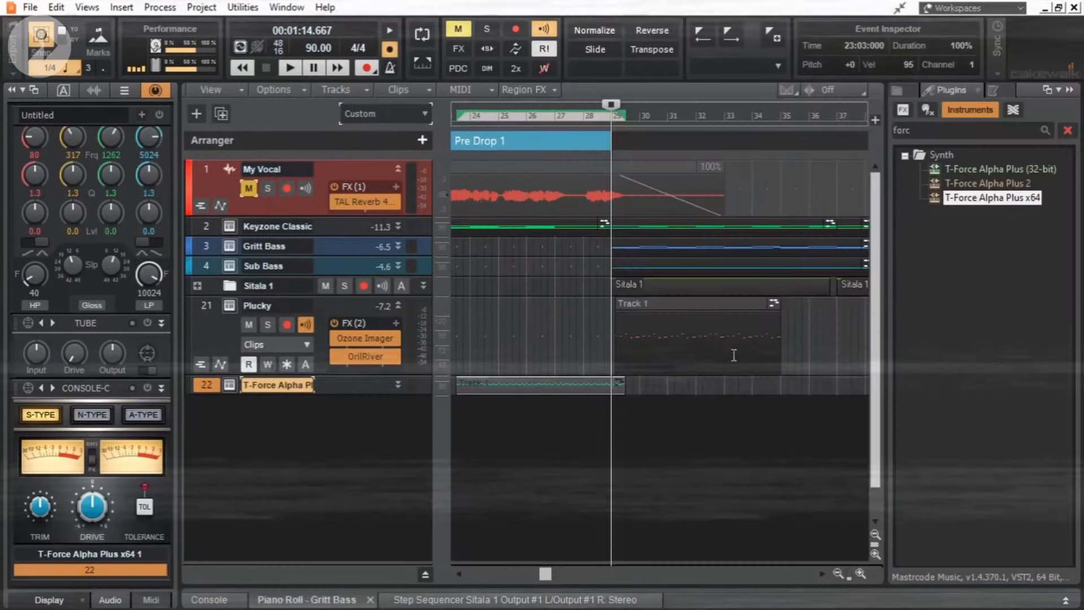
scroll(622, 411, "up", 3)
left_click_drag(472, 385, 602, 385)
left_click(398, 385)
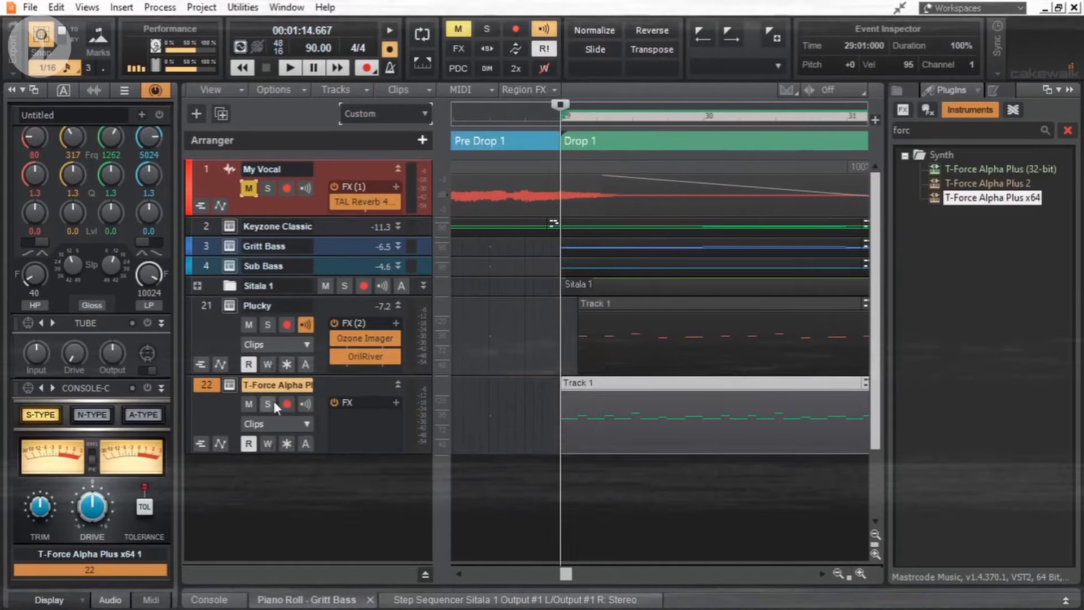
- Solo the T-Force Alpha Plus track, audition its melody briefly and turn off input echo on the Plucky track
left_click(267, 403)
key("space")
key("space")
left_click(305, 325)
left_click_drag(558, 574, 565, 574)
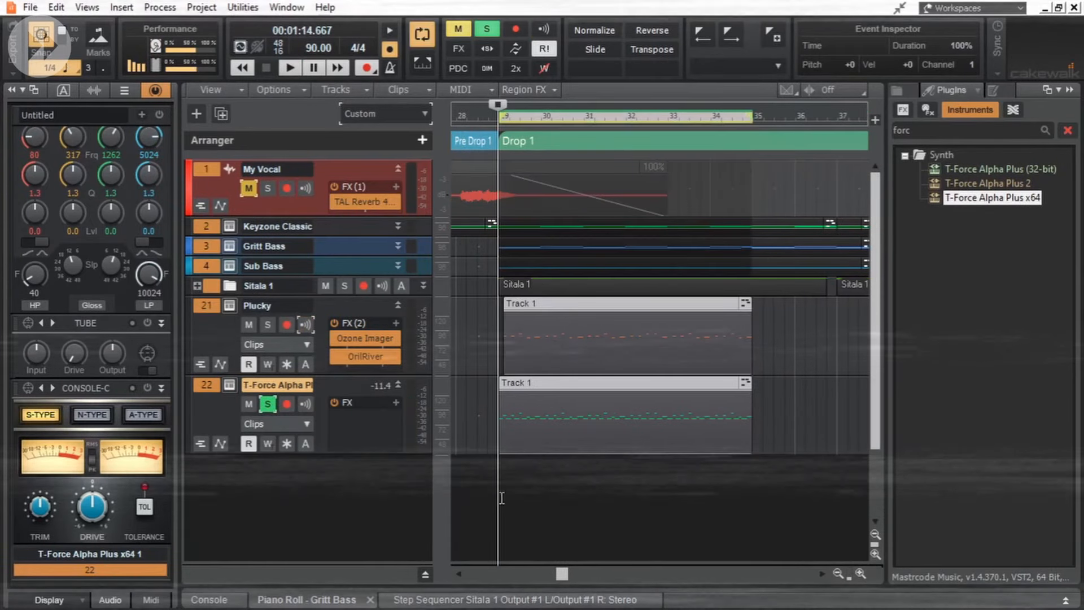
- Set T-Force Alpha Plus's filter type to LP and filter envelope to decay 40, sustain 0 and amount 64, and raise the cutoff
left_click(229, 384)
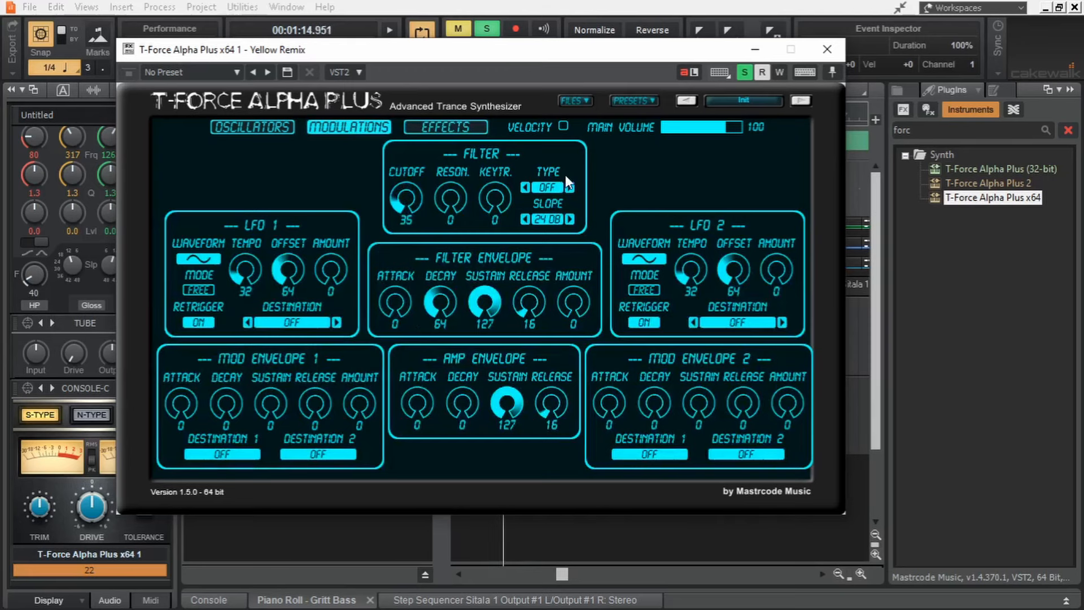
left_click(558, 187)
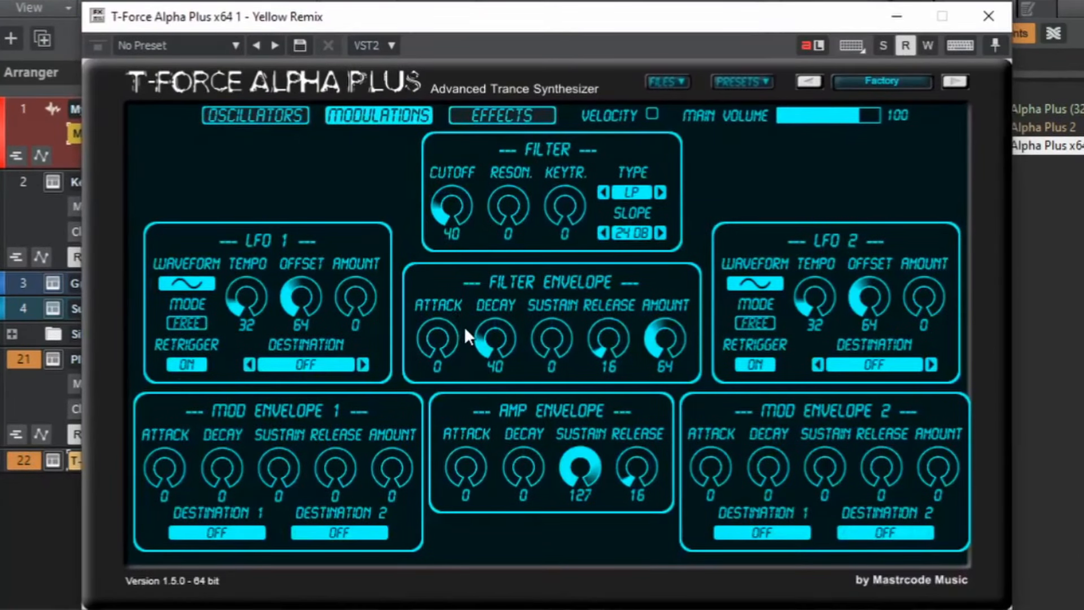
left_click_drag(456, 209, 456, 195)
- Check the delay and reverb effects and the oscillator settings of T-Force Alpha Plus and close the plug-in
left_click(500, 121)
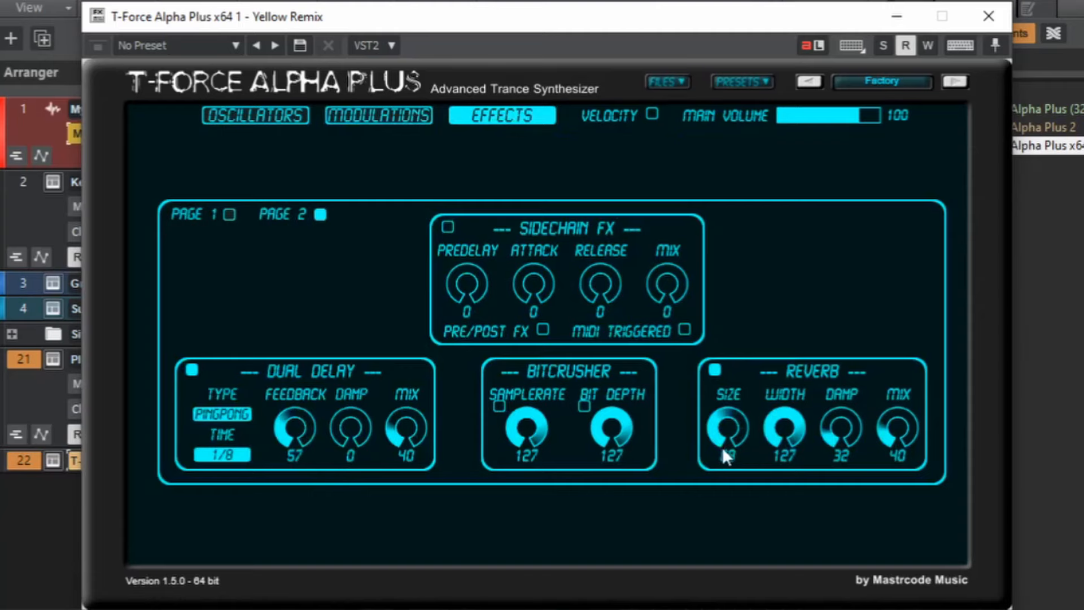
left_click(256, 118)
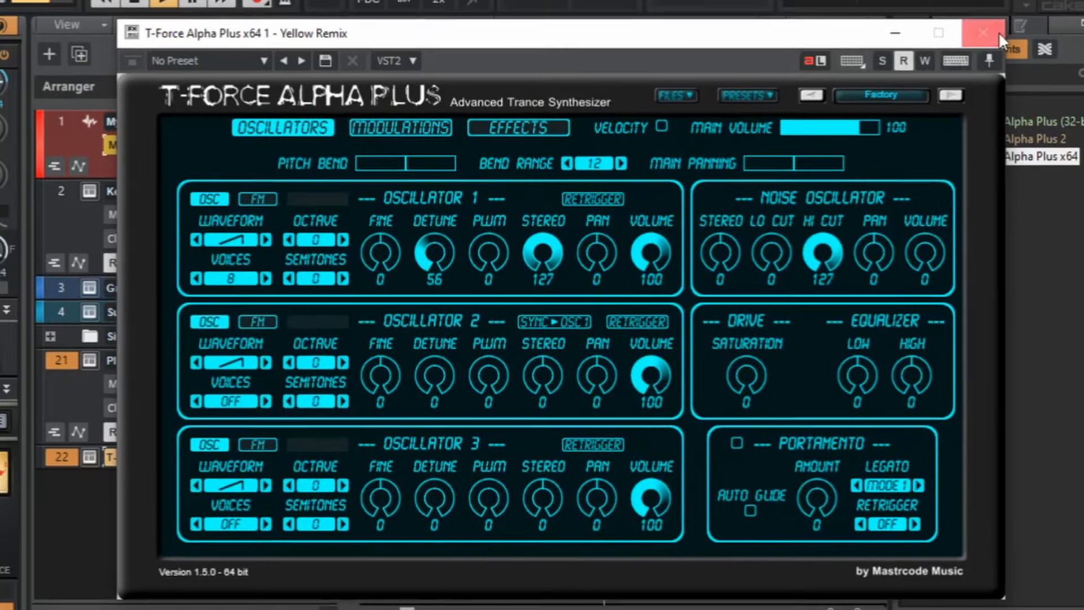
left_click(988, 16)
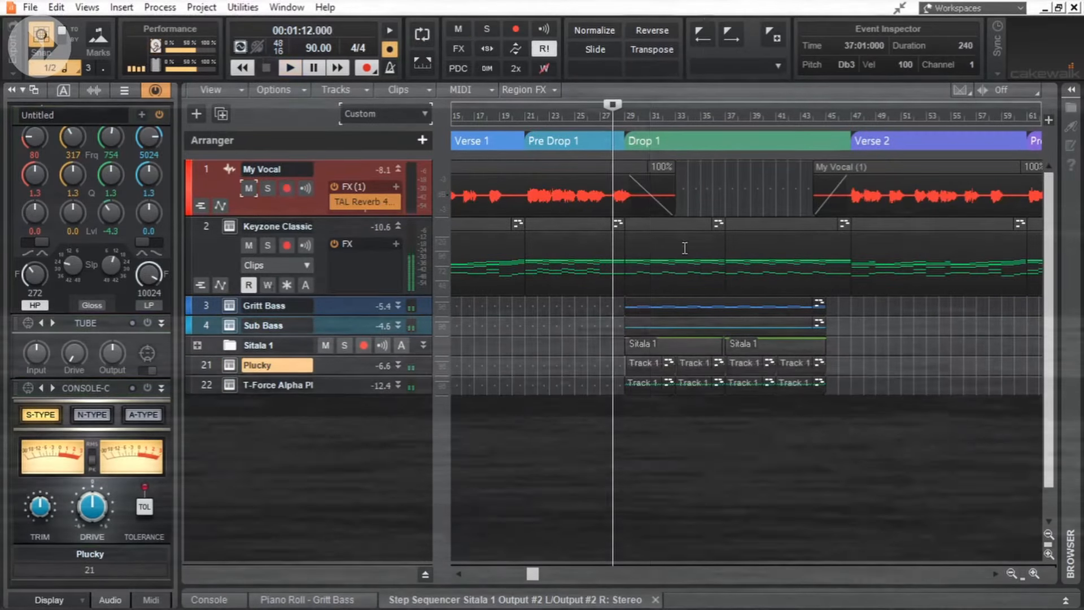
- Examine the arrangement of the vocal, chord and drop clips from Verse 1 through to the Outro
scroll(685, 249, "down", 2)
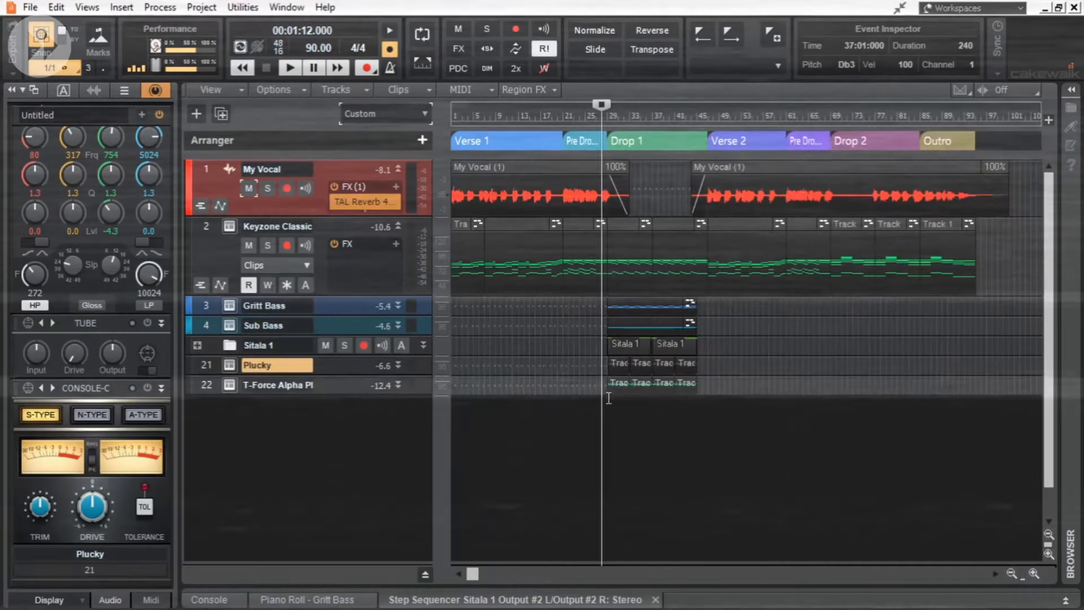
key("w")
scroll(706, 305, "up", 1)
scroll(700, 350, "down", 1)
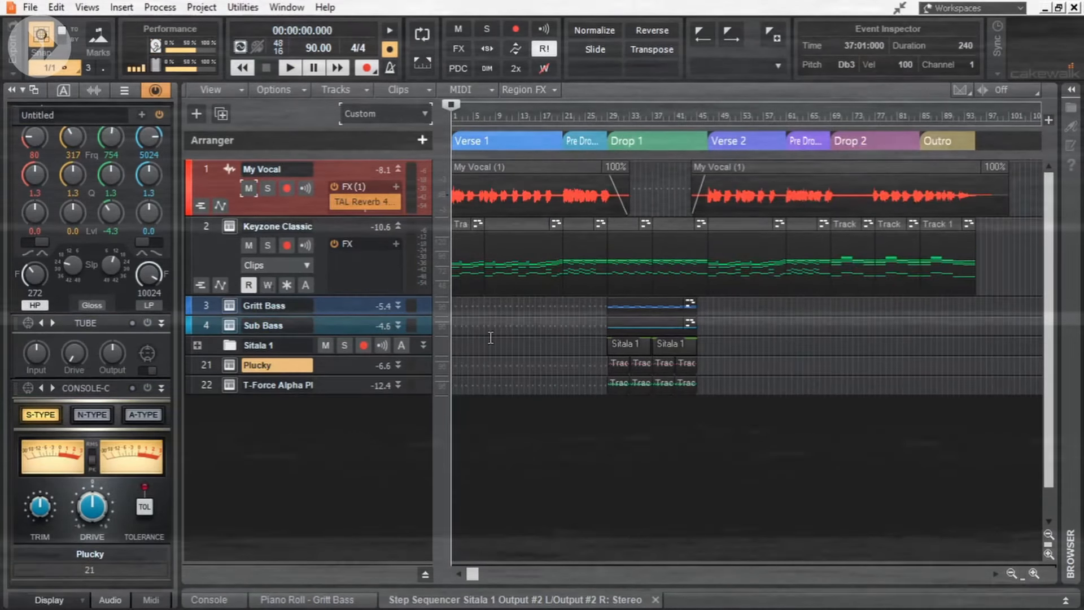
scroll(728, 271, "up", 2)
left_click(694, 226)
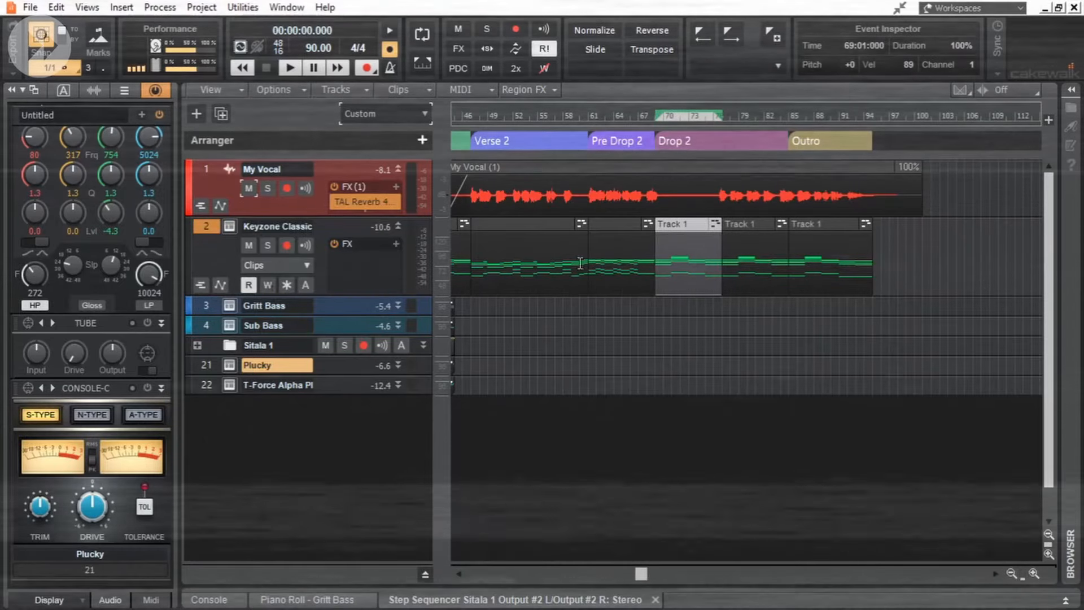
scroll(736, 254, "down", 3)
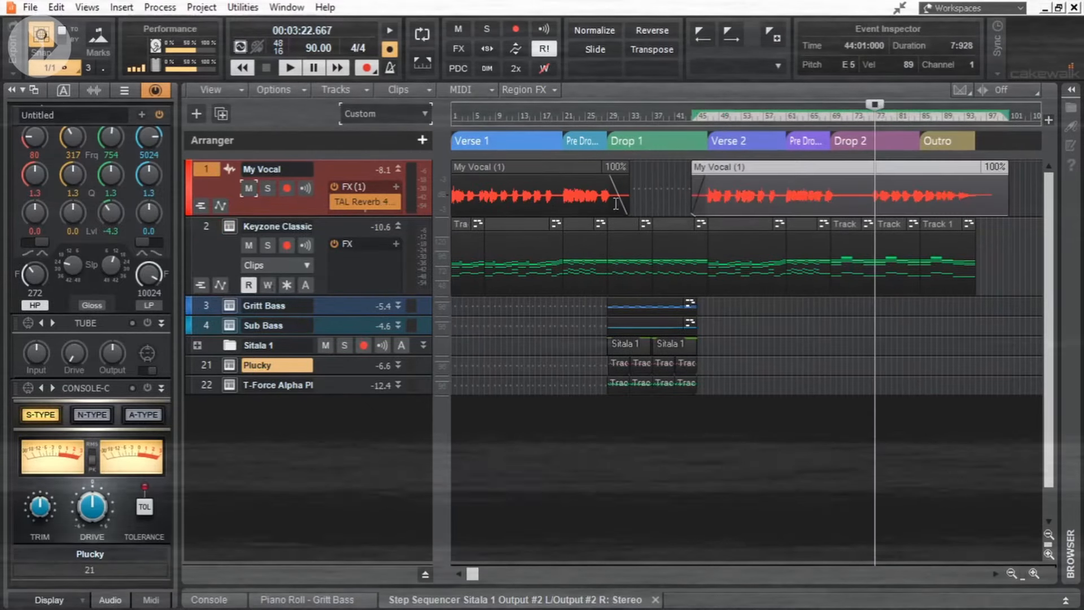
- Audition the project while toggling solo on My Vocal, and return the playhead to the project start
left_click(267, 188)
left_click(268, 188)
key("space")
key("w")
scroll(634, 367, "up", 2)
scroll(635, 369, "down", 2)
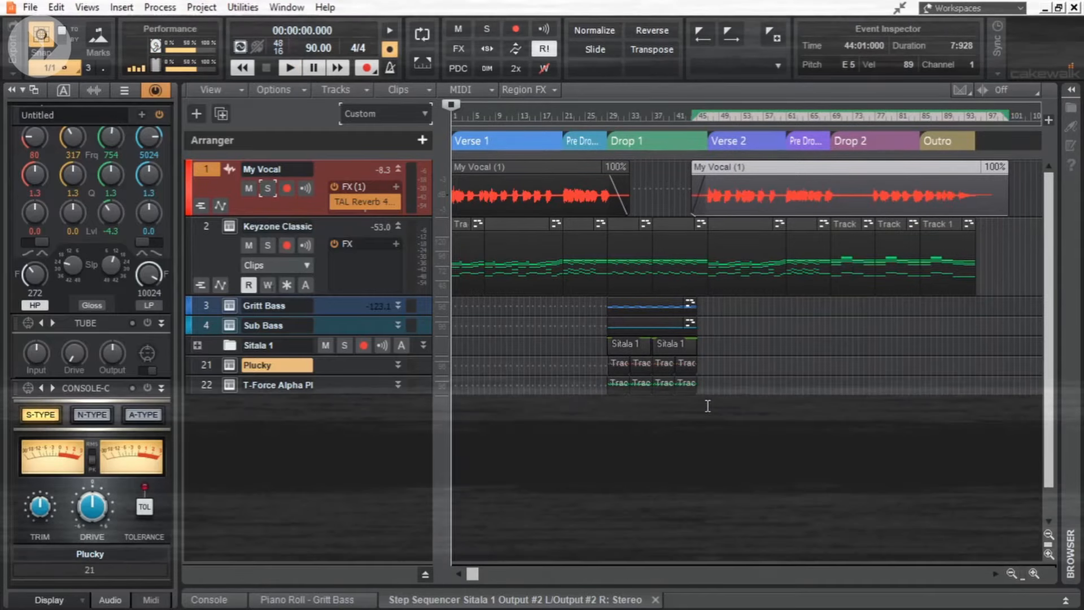
- Search the instrument plug-ins for iota and insert Iota Mini as a simple instrument track with its property page open
scroll(706, 404, "up", 1)
left_click(702, 365)
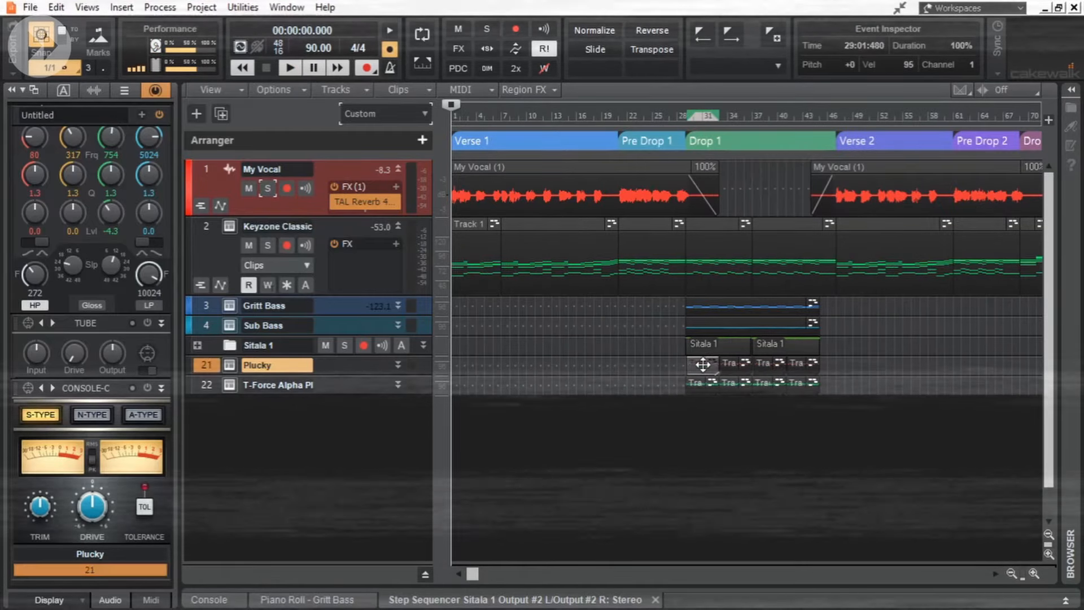
key("b")
double_click(904, 129)
type("iota")
left_click_drag(963, 169, 462, 464)
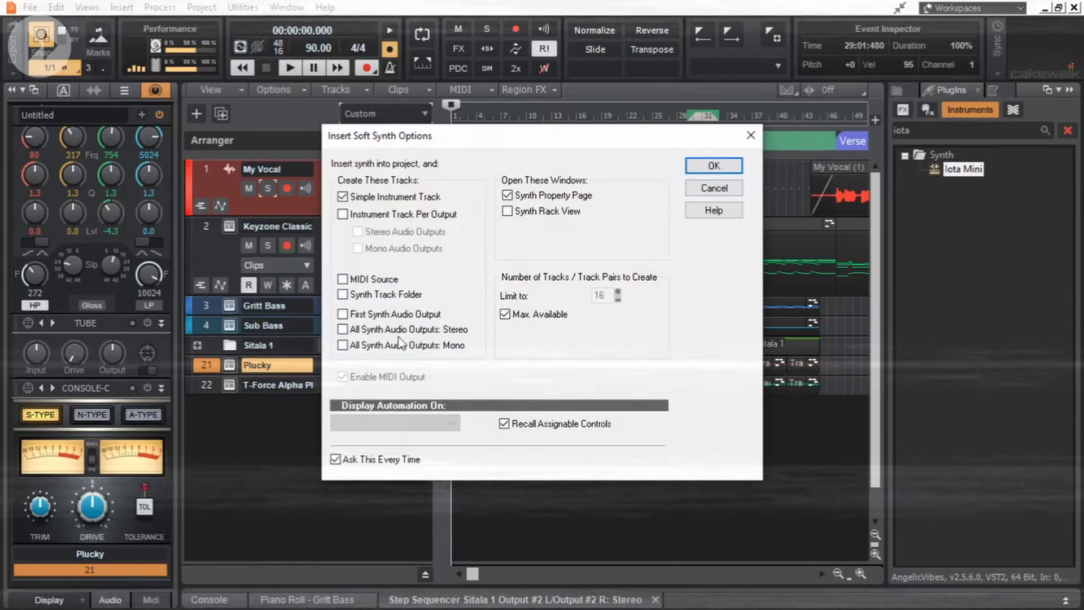
left_click(716, 96)
left_click(564, 157)
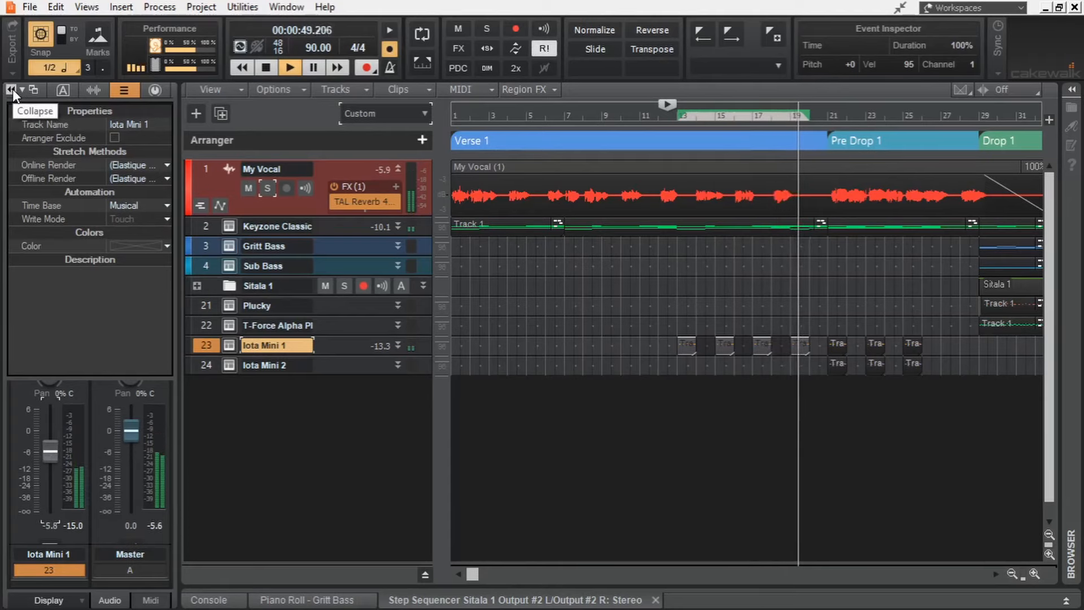
- Collapse the track inspector, audition the Iota Mini parts through Verse 1 into Pre Drop 1 and stop playback
left_click(12, 89)
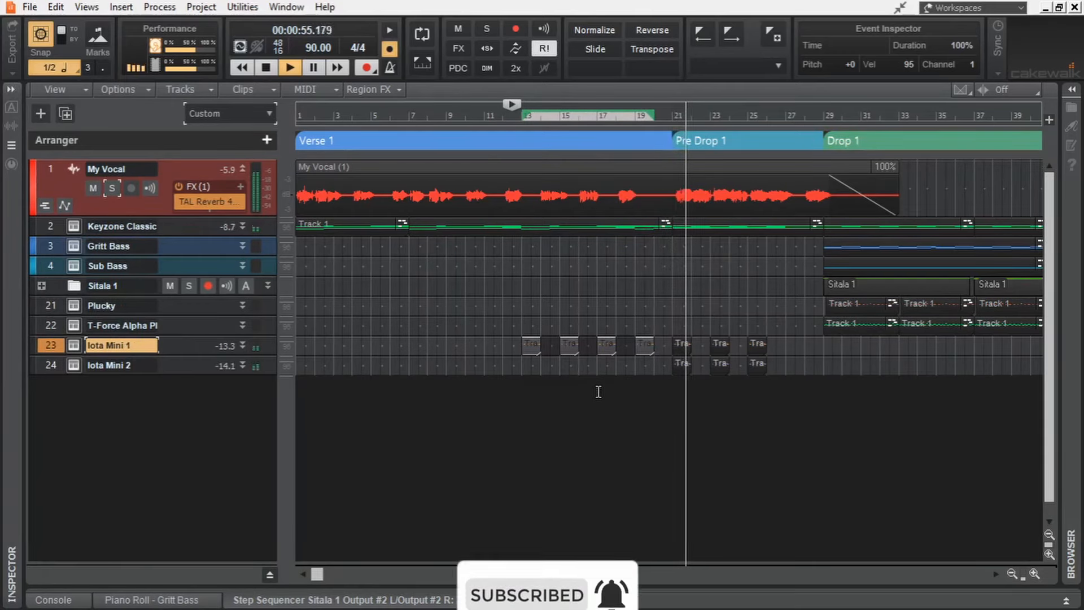
scroll(599, 368, "down", 1)
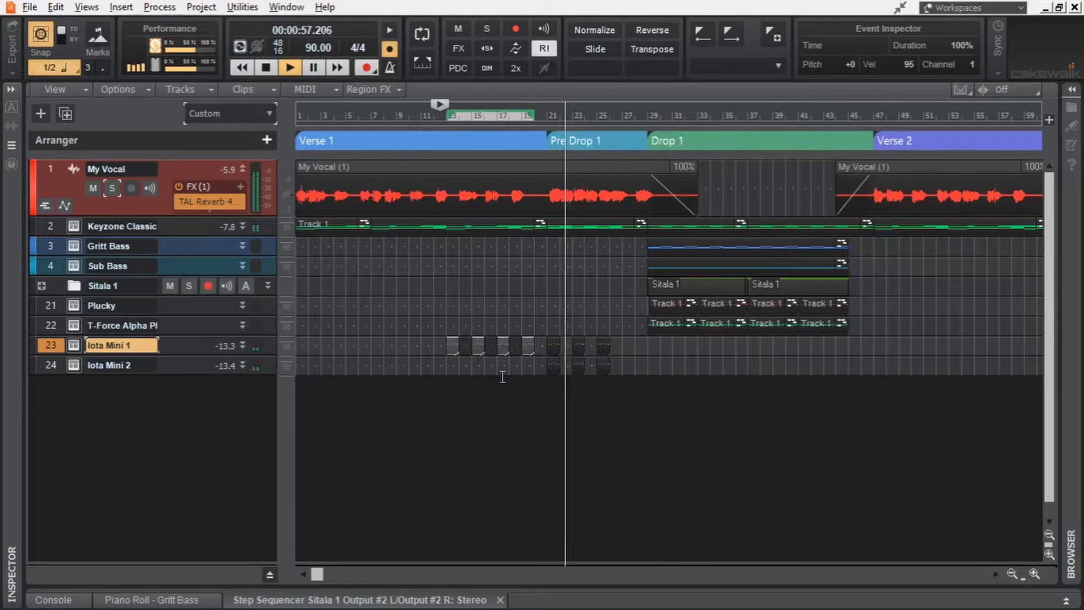
key("space")
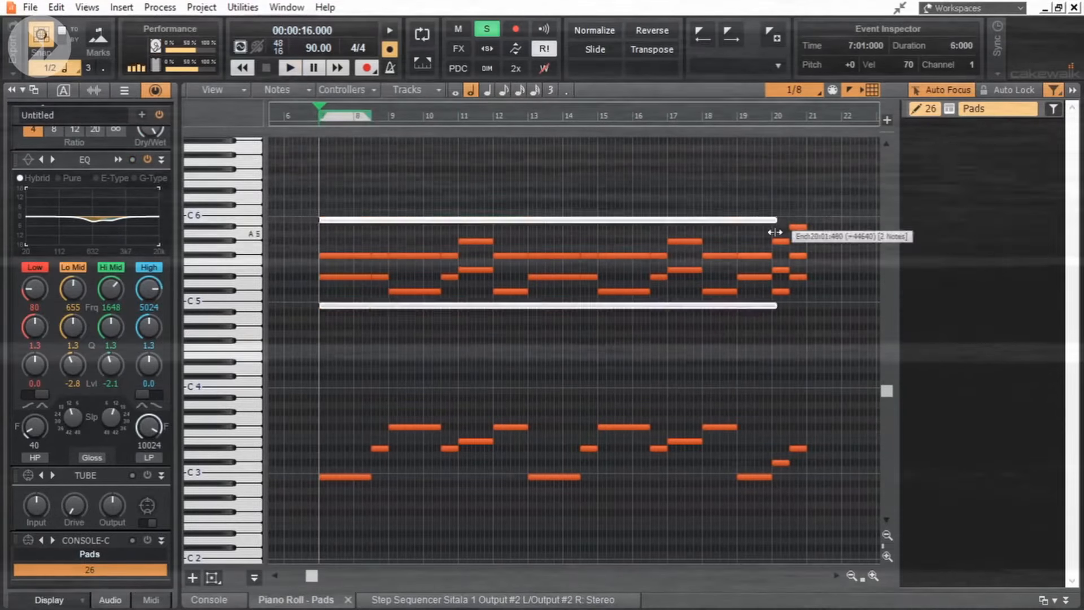
- Move the two sustained C notes in the Pads clip down about two octaves
left_click_drag(390, 219, 390, 387)
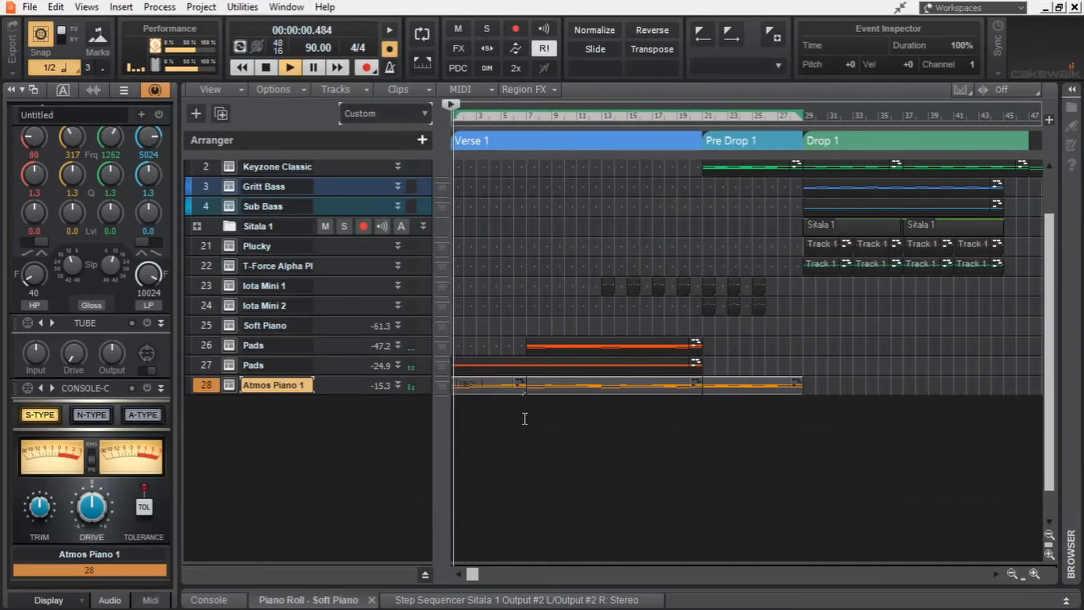
- Raise the Tail Decay and Hall level slightly in the Atmos Piano 1 instrument
left_click(228, 385)
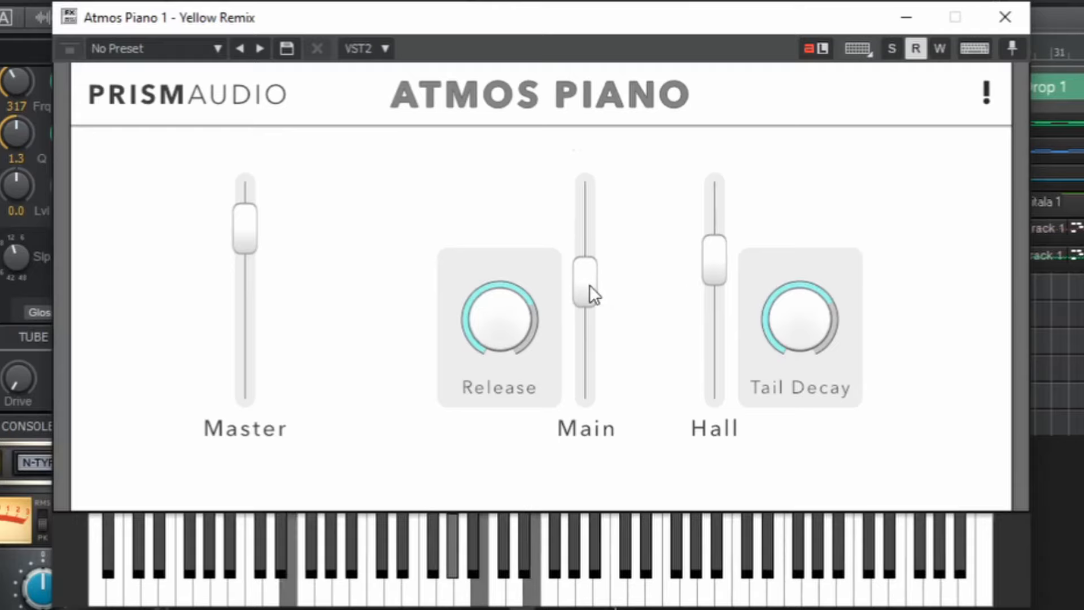
left_click_drag(787, 315, 787, 310)
left_click_drag(717, 269, 717, 265)
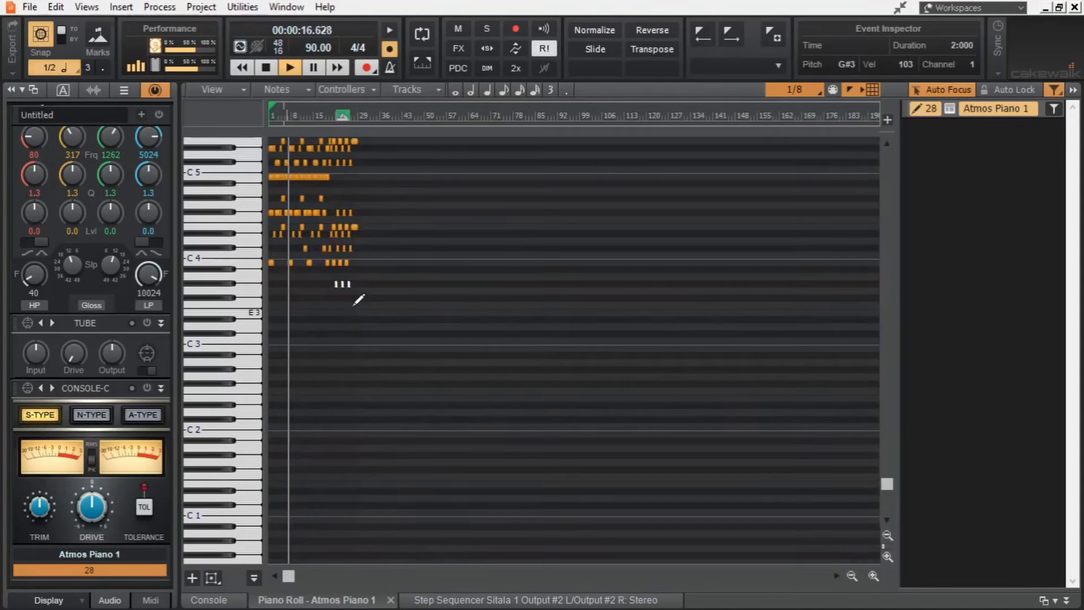
- Examine the Atmos Piano 1 chord notes across the verse and pre drop, and return to the track arrangement
scroll(358, 297, "up", 5)
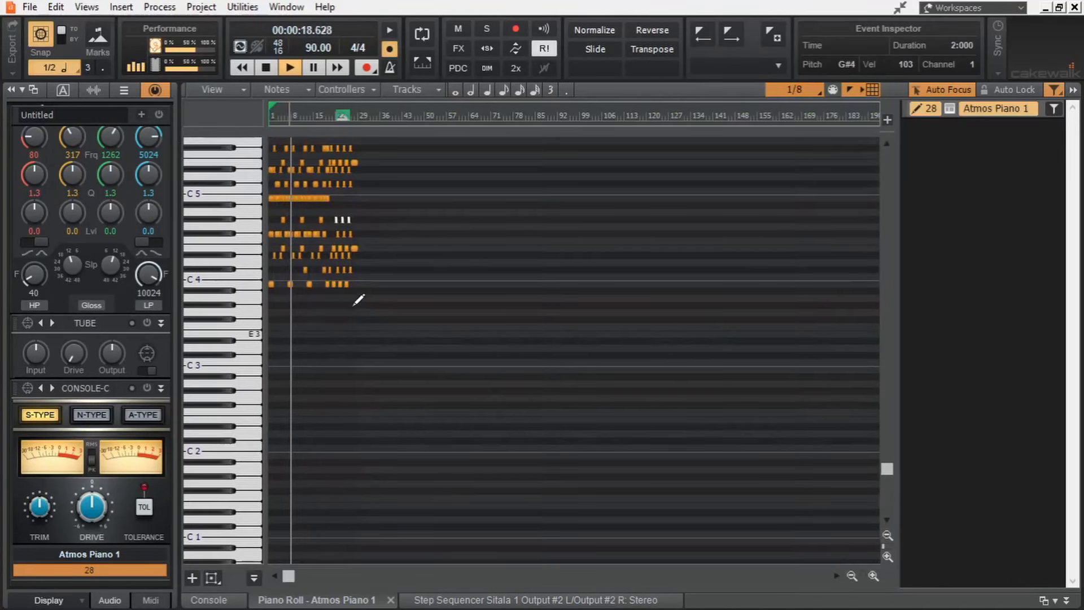
scroll(341, 288, "up", 5)
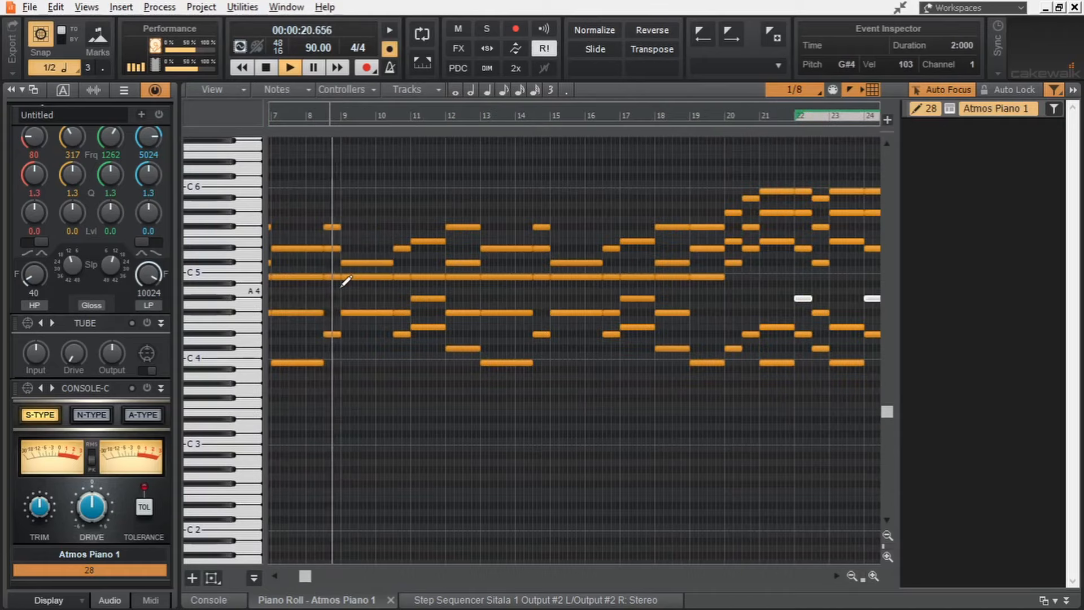
scroll(345, 281, "down", 5)
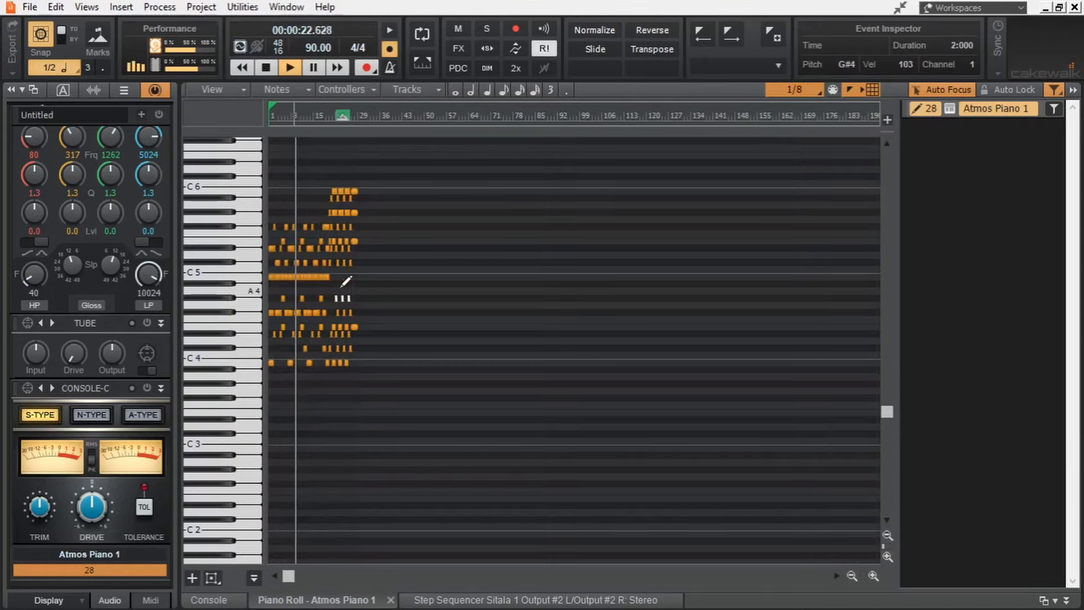
left_click_drag(394, 160, 210, 436)
key("d")
left_click(790, 94)
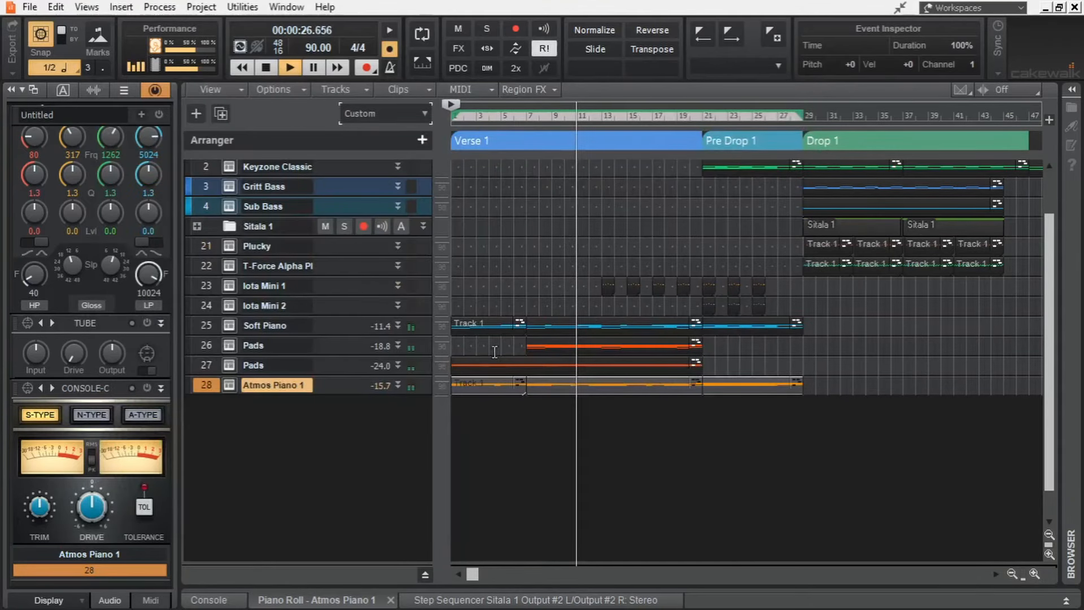
scroll(557, 354, "up", 2)
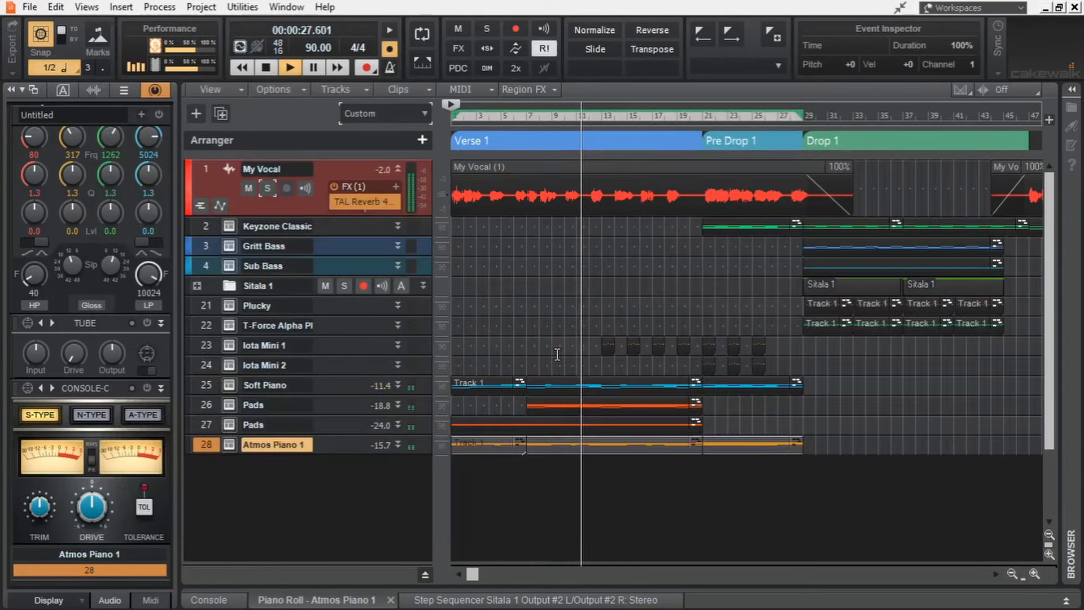
- Open the full equalizer view of the Atmos Piano 1 track
left_click(12, 89)
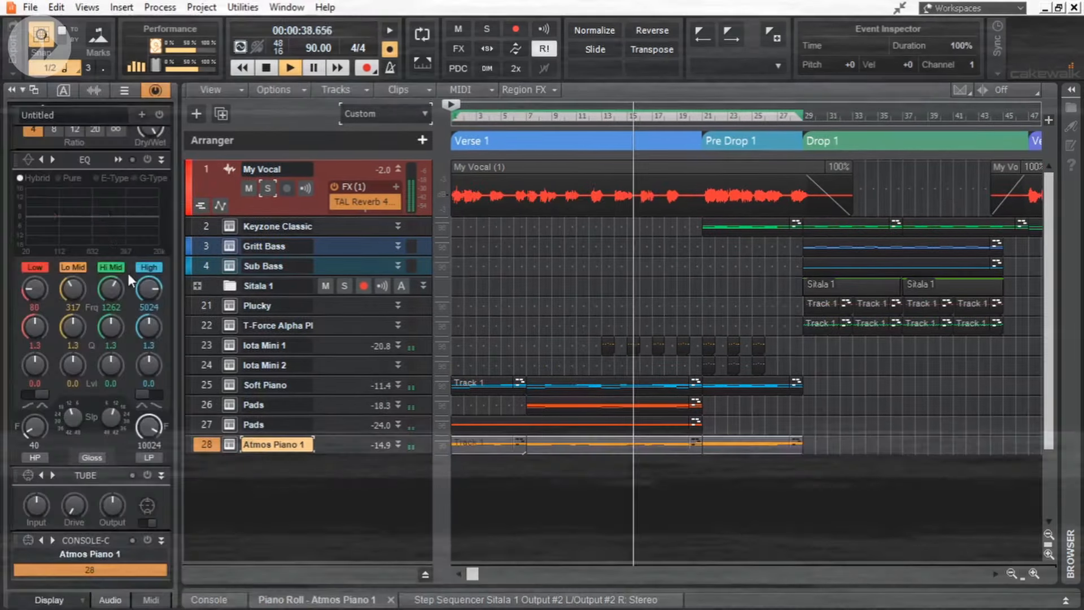
double_click(127, 270)
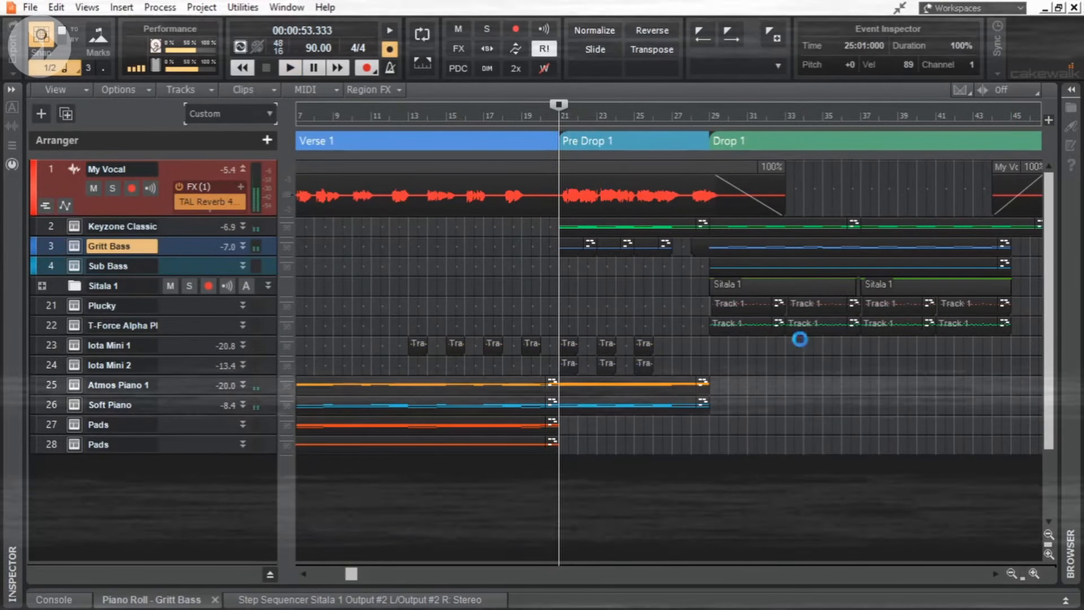
- Copy the T-Force Alpha Plus melody clips into Pre Drop 1 from bar 21, with the second copy ending at bar 27
left_click_drag(745, 323, 595, 322)
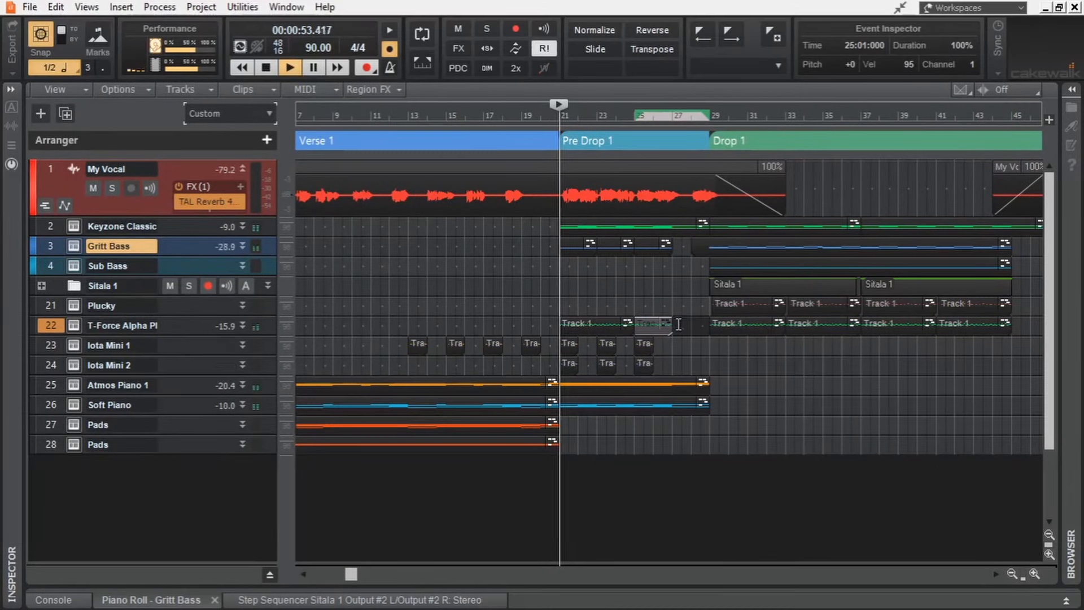
scroll(673, 322, "up", 4)
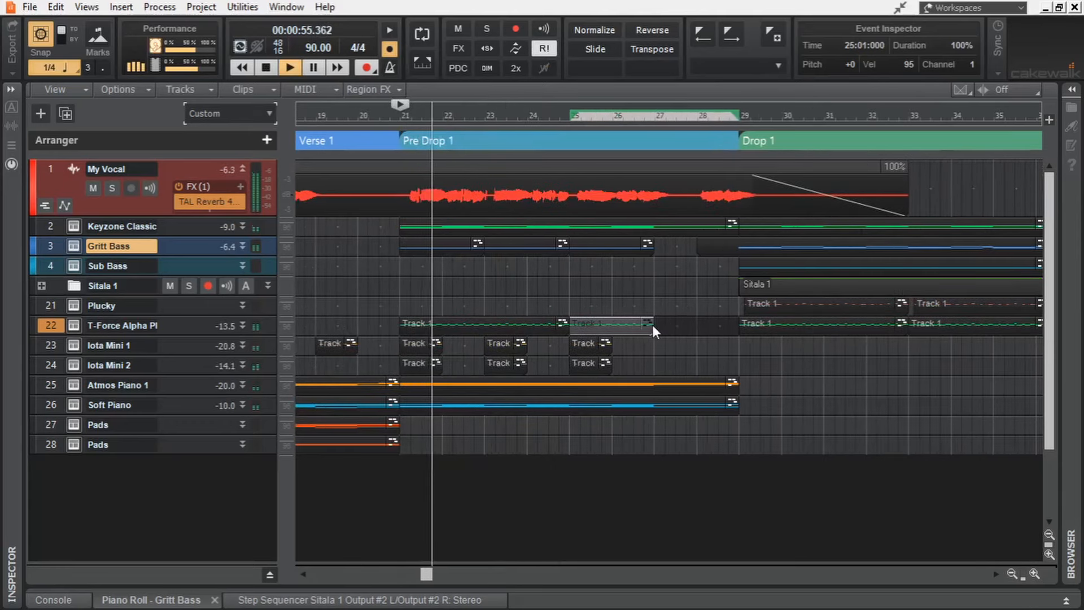
left_click_drag(652, 324, 660, 327)
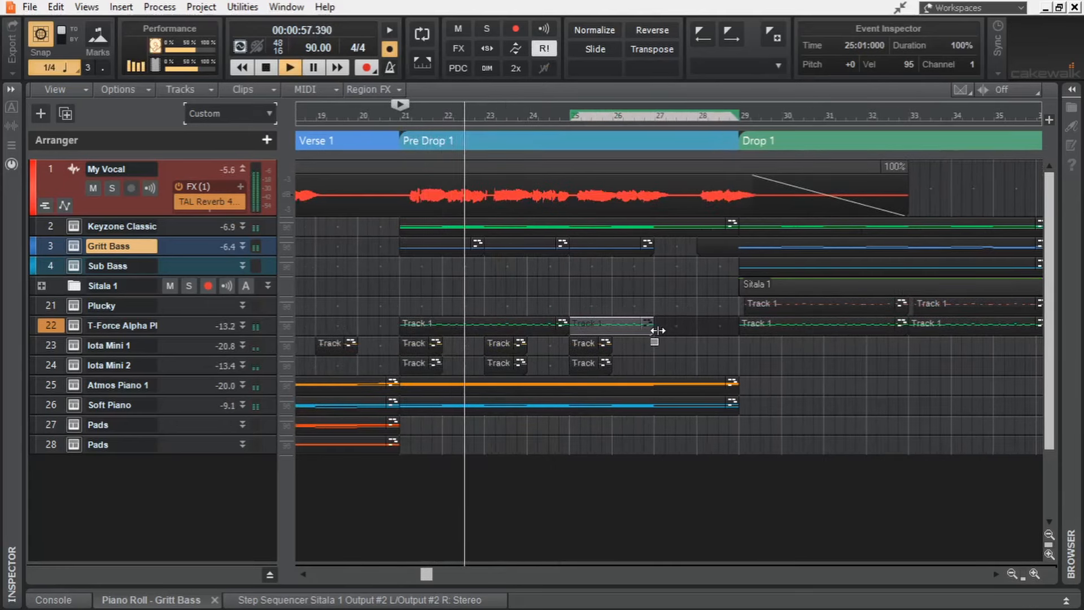
scroll(626, 303, "down", 3)
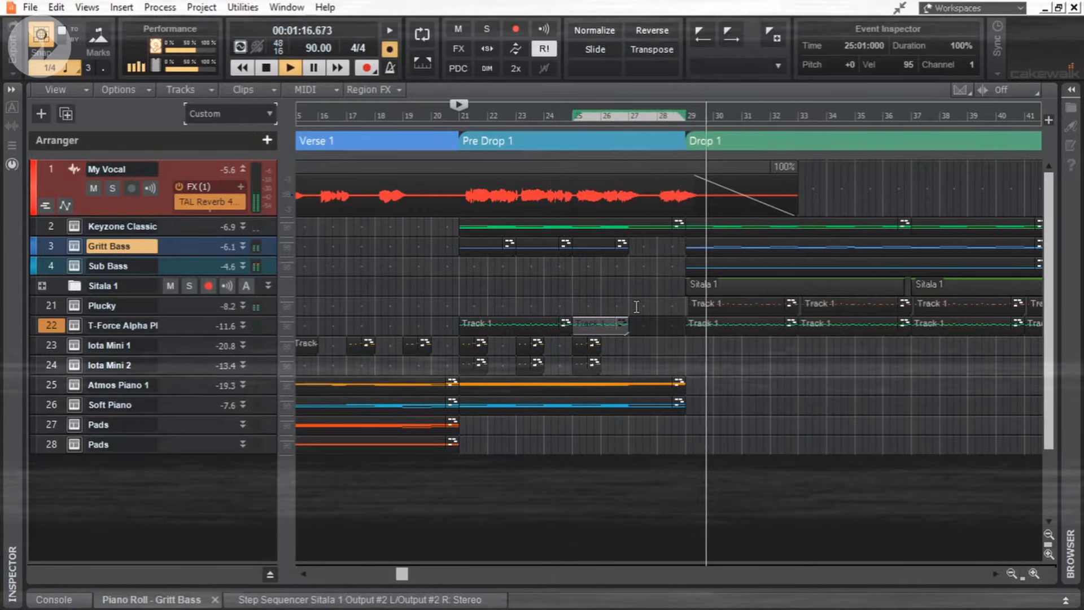
- Stop playback, expand the T-Force Alpha Plus track and show its volume automation lane
key("space")
scroll(526, 328, "up", 3)
left_click(243, 326)
left_click(573, 326)
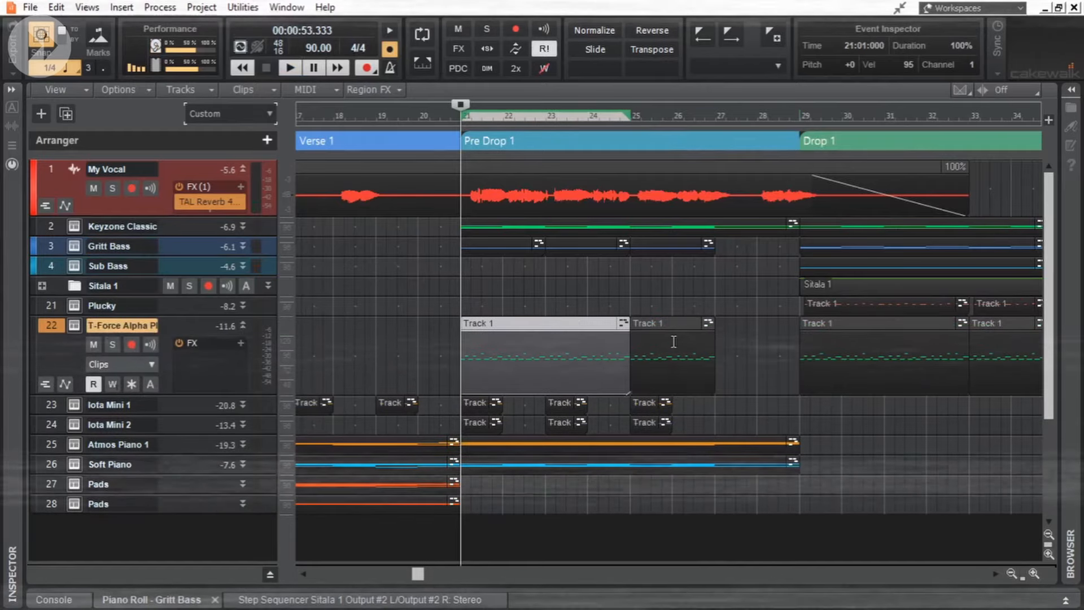
scroll(85, 355, "down", 1)
left_click(66, 330)
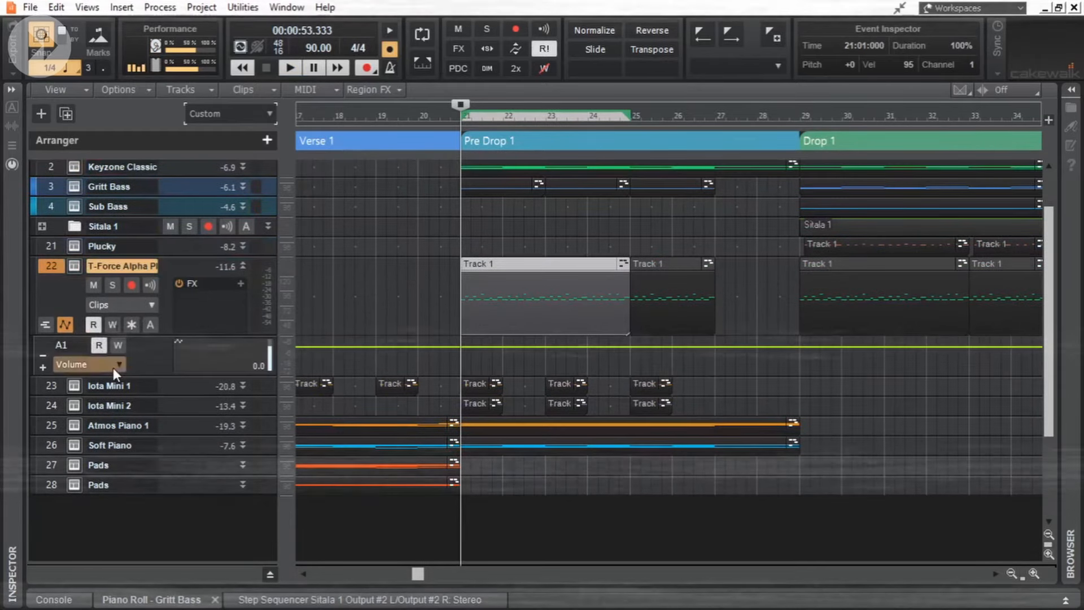
- Browse the T-Force Alpha Plus automation parameters, and turn down the cutoff of the synth's LP filter
left_click(112, 366)
mouse_move(226, 495)
mouse_move(481, 267)
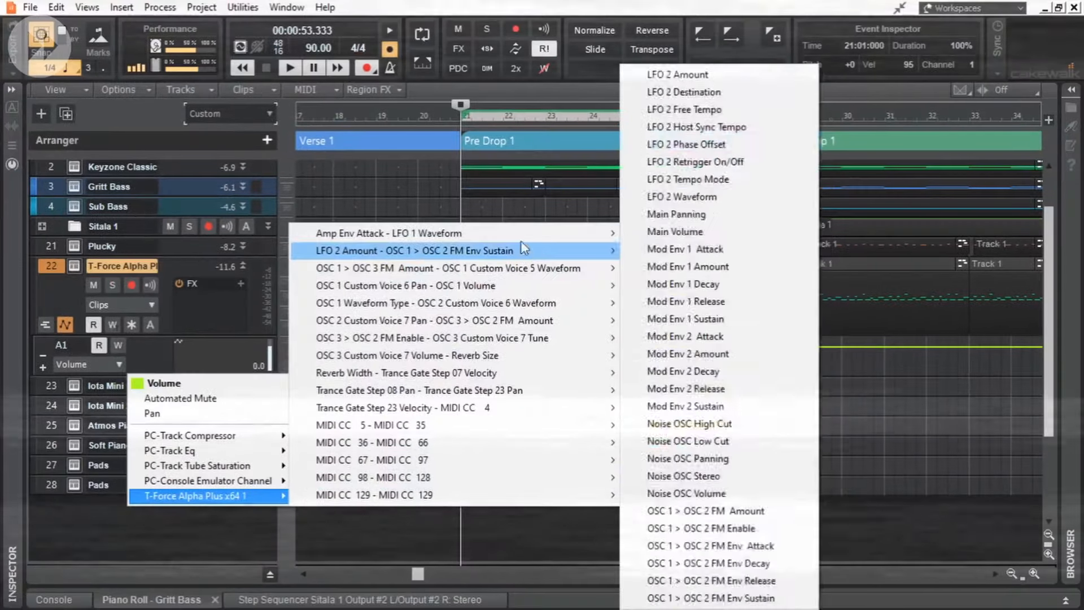
left_click(512, 216)
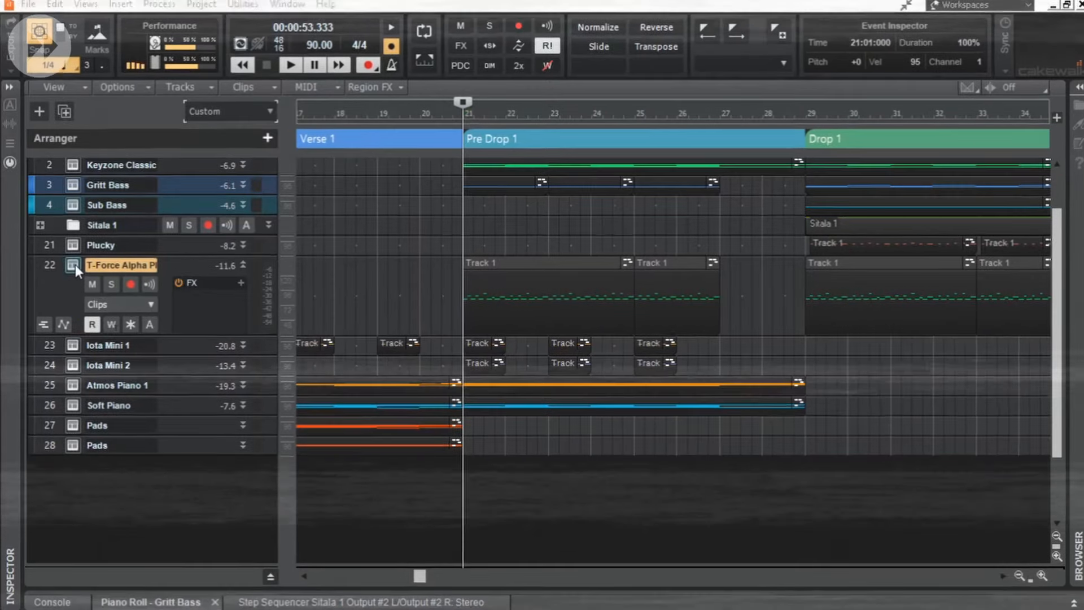
left_click(75, 265)
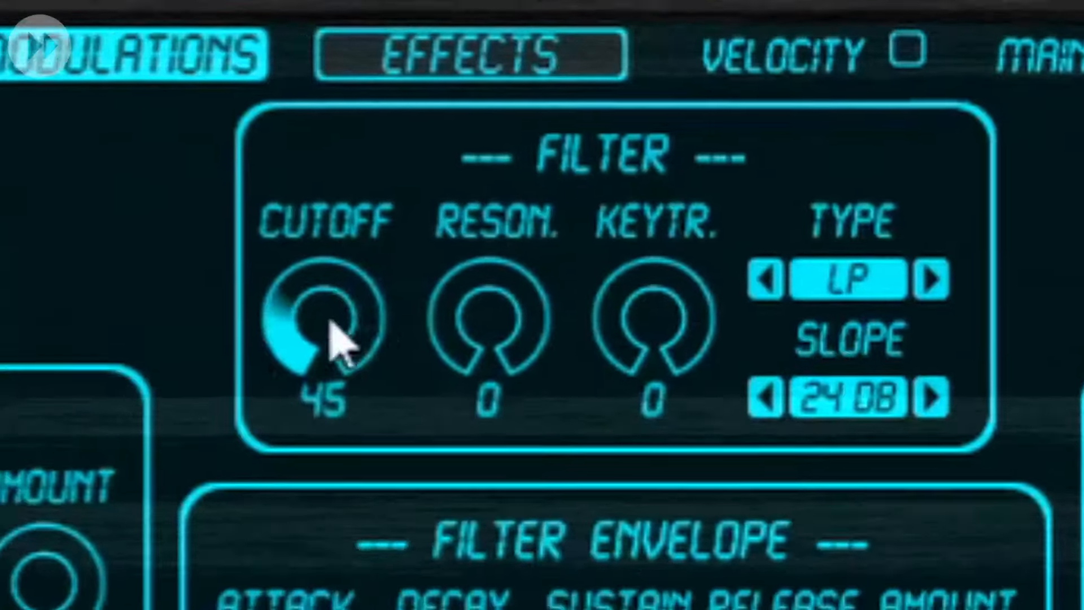
left_click_drag(339, 339, 339, 396)
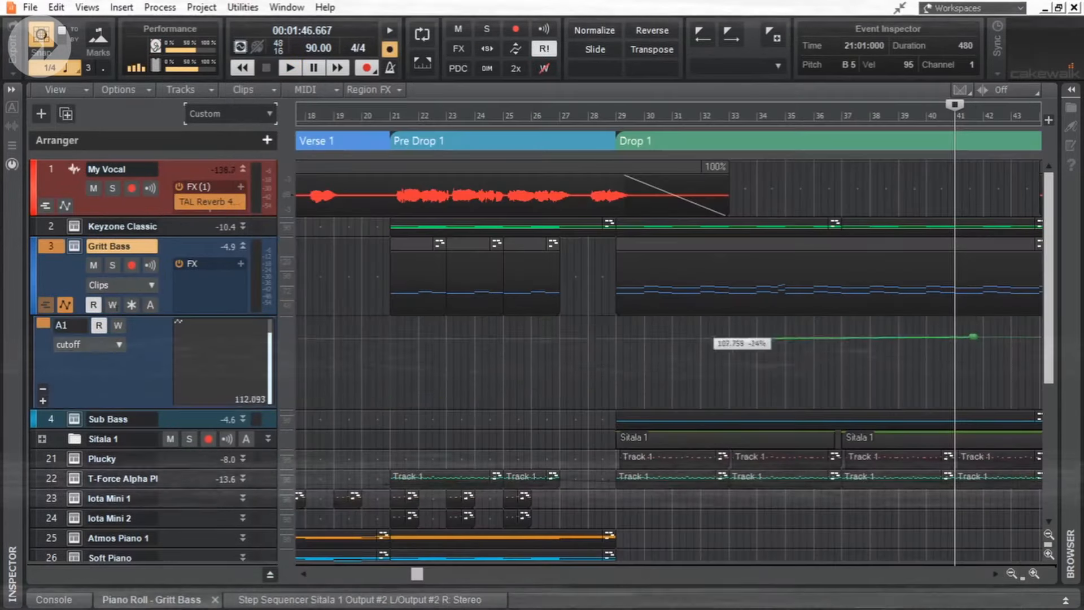
- Reshape the Gritt Bass cutoff automation in Pre Drop 1 by raising the points at bar 21 and bar 25
key("t")
left_click(520, 397)
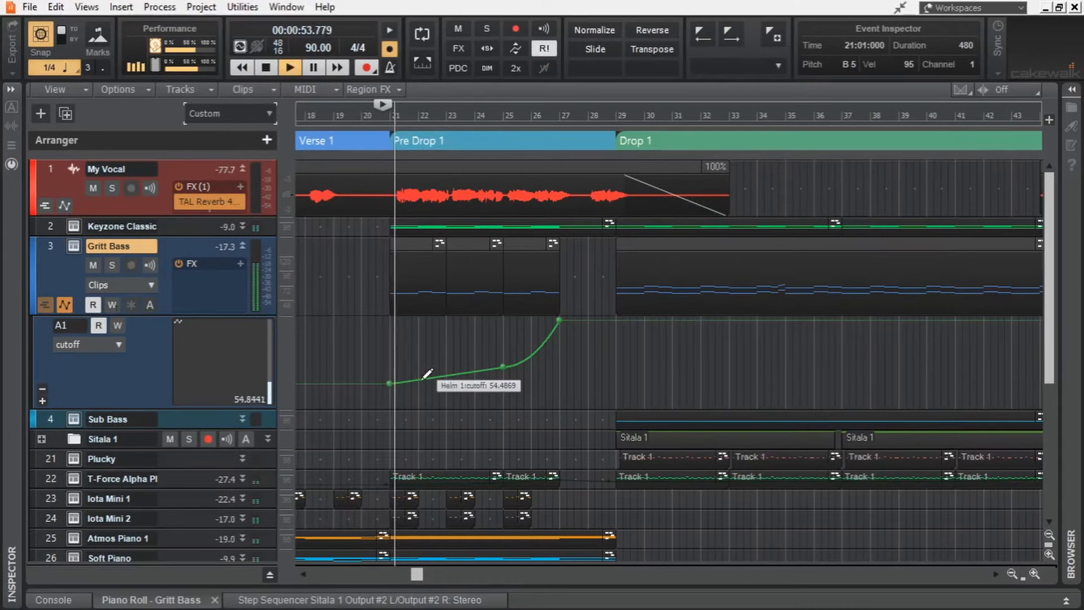
scroll(407, 380, "up", 2)
left_click_drag(386, 384, 385, 357)
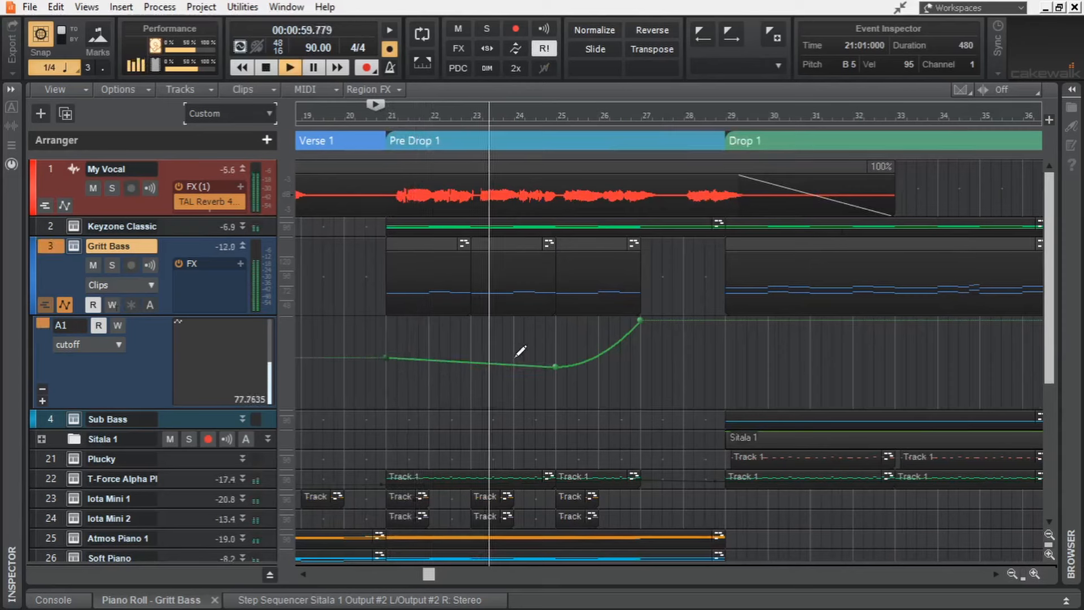
left_click_drag(556, 367, 555, 356)
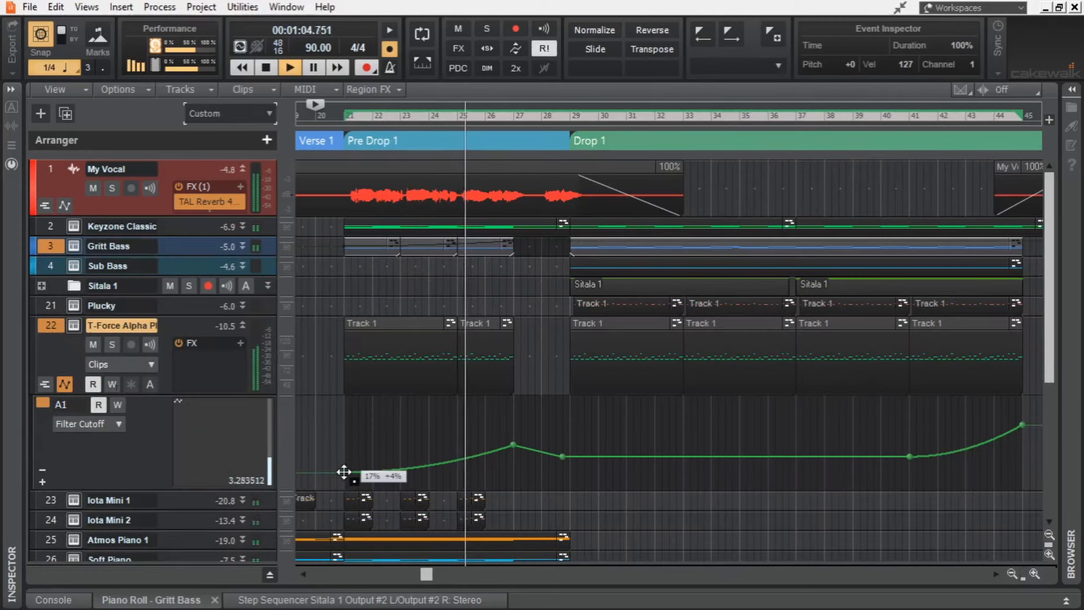
- Raise the T-Force Alpha Plus filter cutoff automation point at the start of Pre Drop 1, and stop playback
left_click_drag(344, 472, 343, 467)
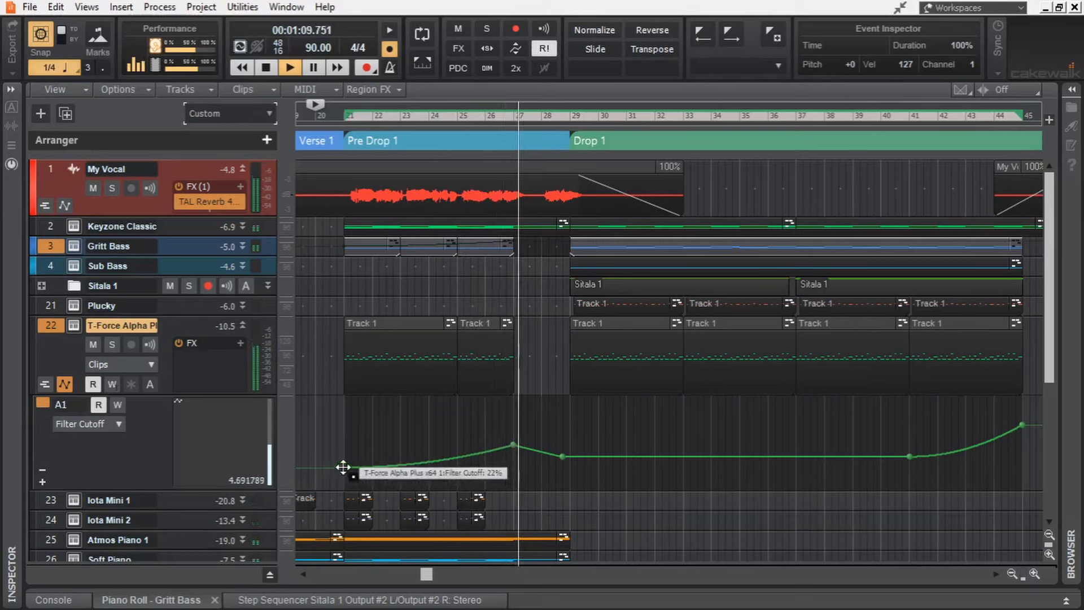
left_click_drag(344, 467, 342, 464)
key("space")
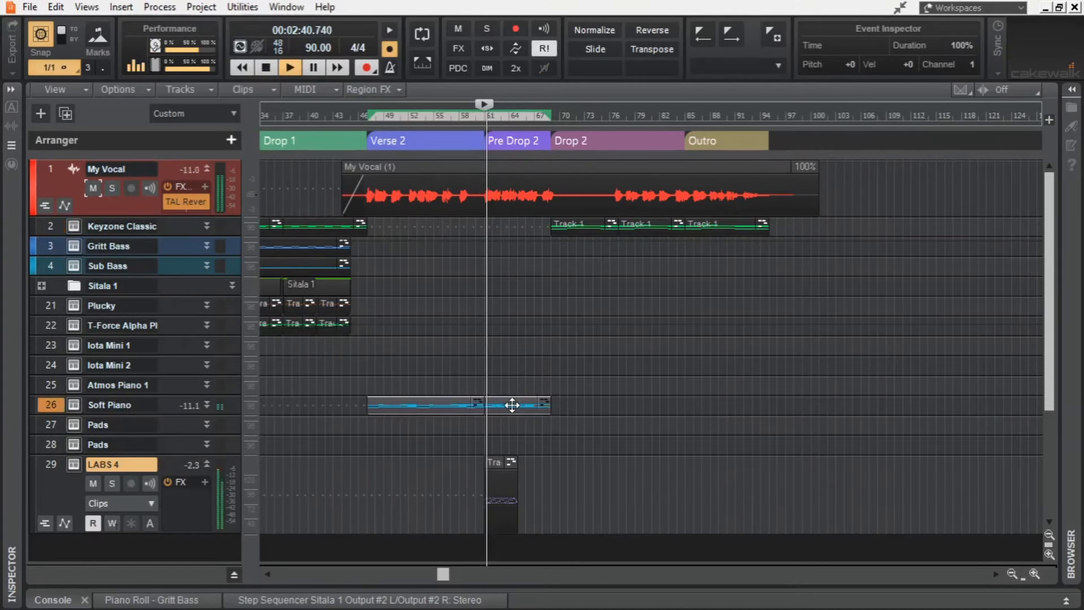
- Listen to the Long Strings 2 and Long Strings 3 tracks in solo from the start of Pre Drop 2
scroll(550, 417, "up", 1)
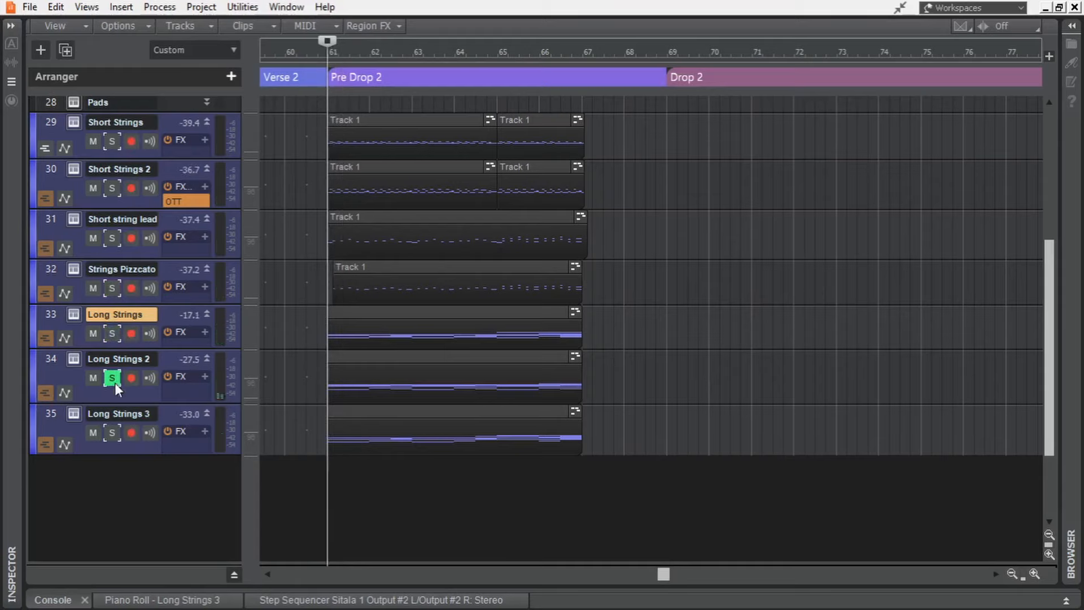
key("space")
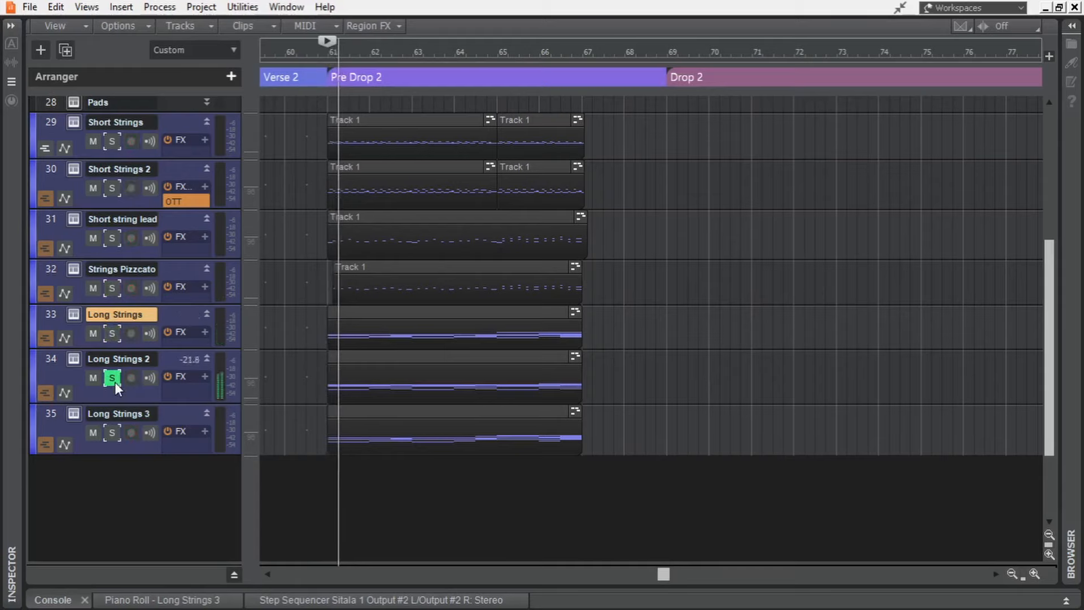
left_click(114, 432)
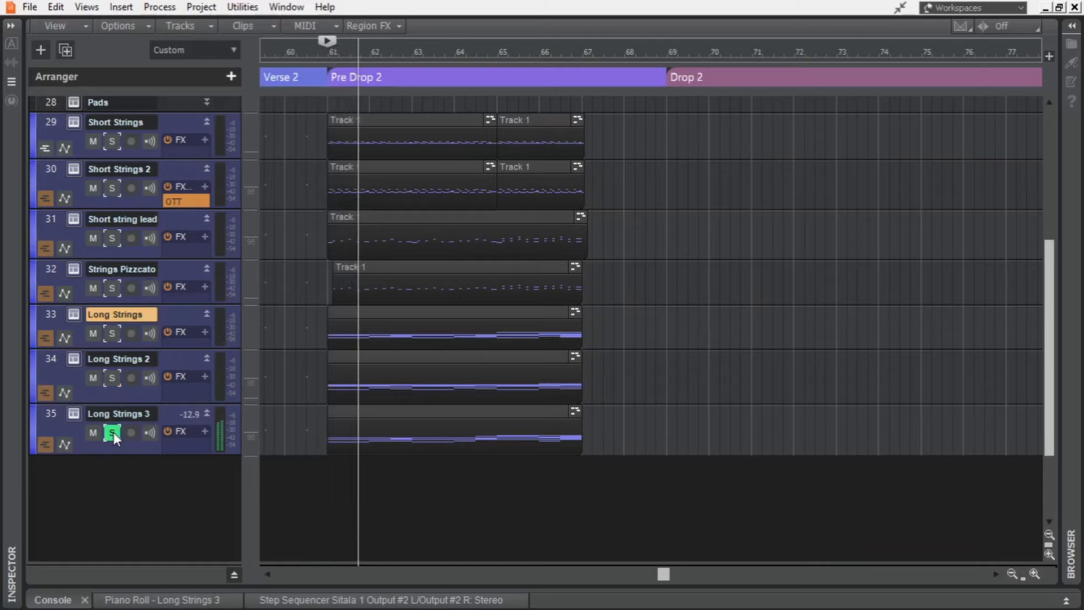
key("space")
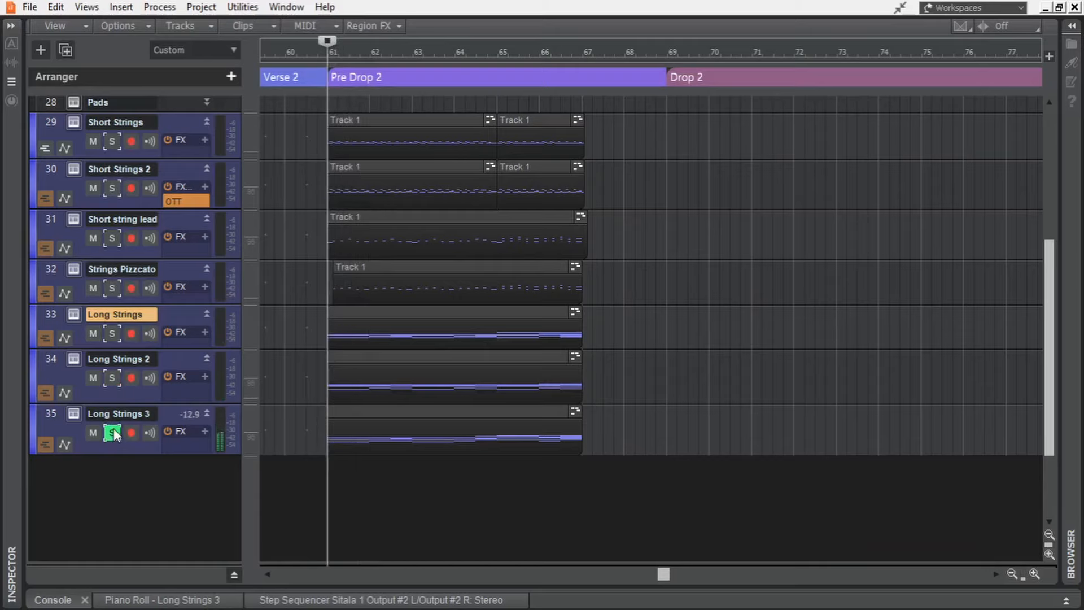
left_click(114, 433)
- Inspect the string instruments in turn: LABS Strings: Short, EDIROL Orchestral and SI-String Section, closing each window
left_click(113, 238)
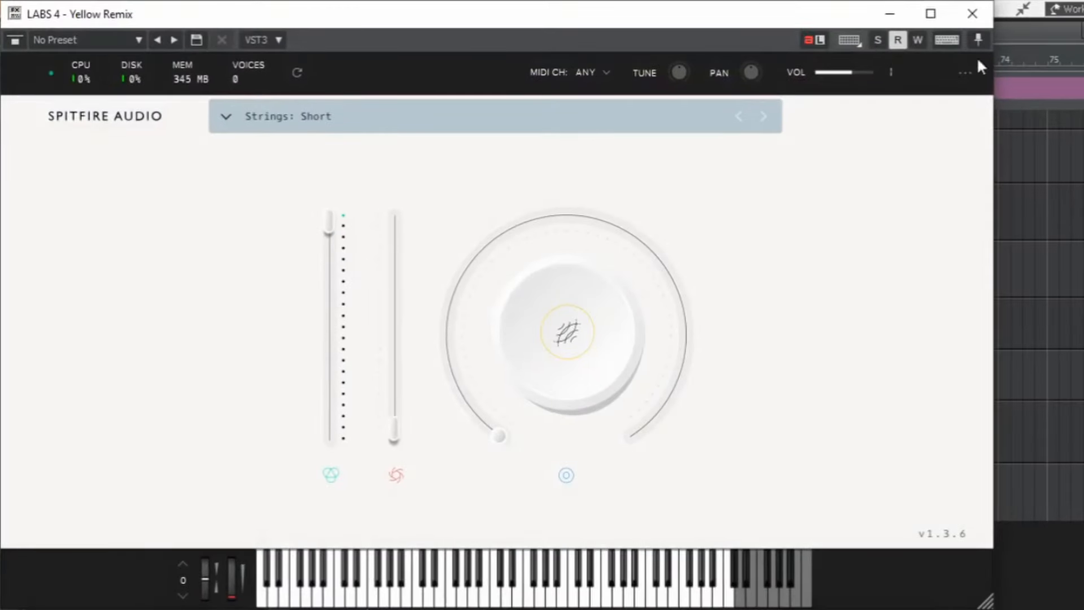
left_click(971, 13)
left_click(77, 193)
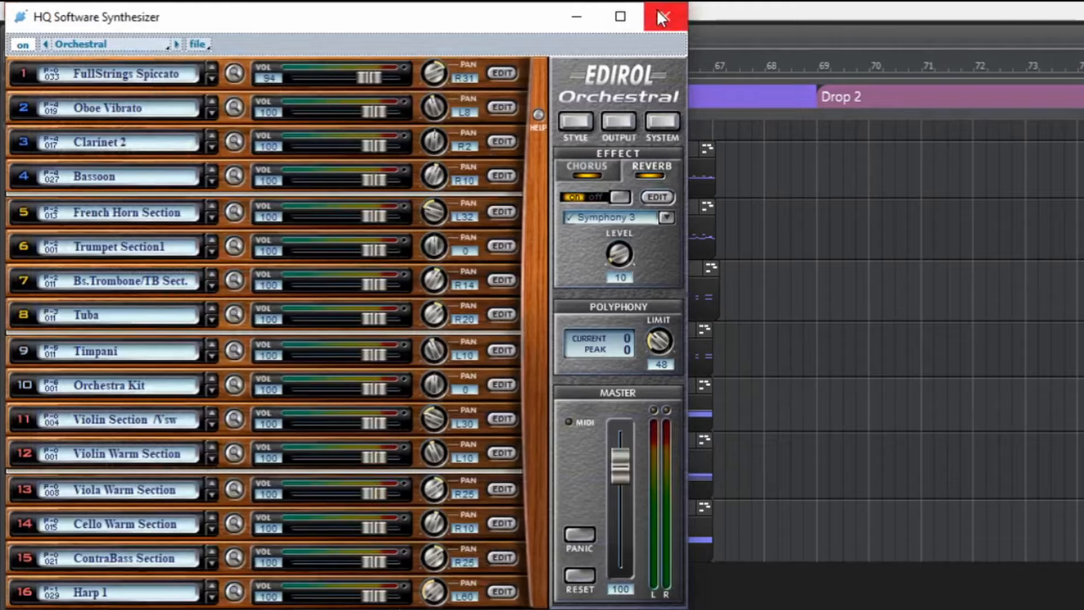
left_click(662, 17)
left_click(86, 445)
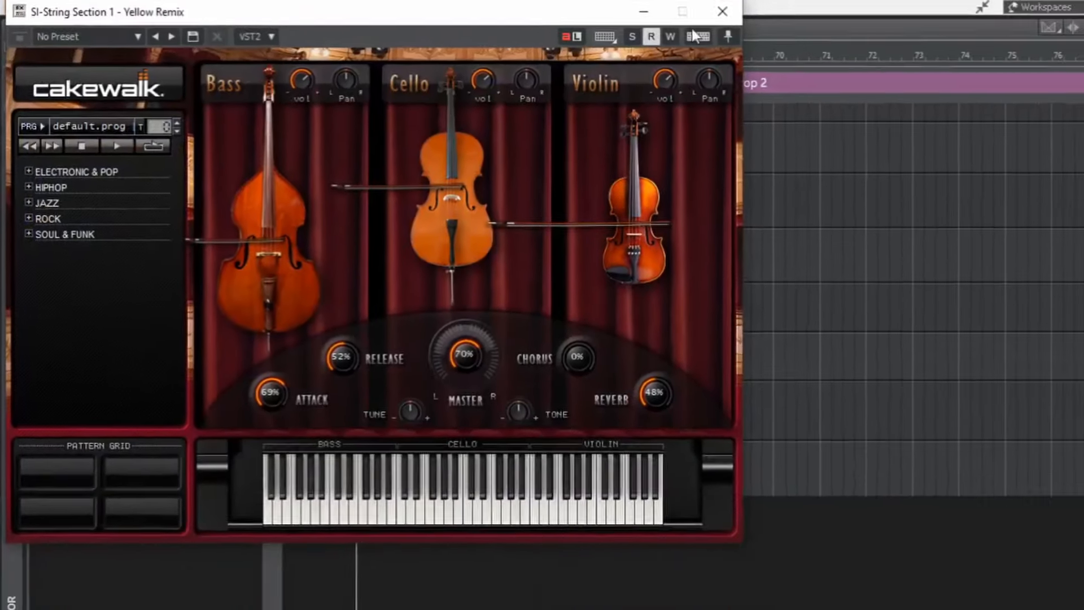
left_click(812, 11)
- Solo all seven string tracks, from Short Strings to Long Strings 3, and play them together in Pre Drop 2
left_click(112, 142)
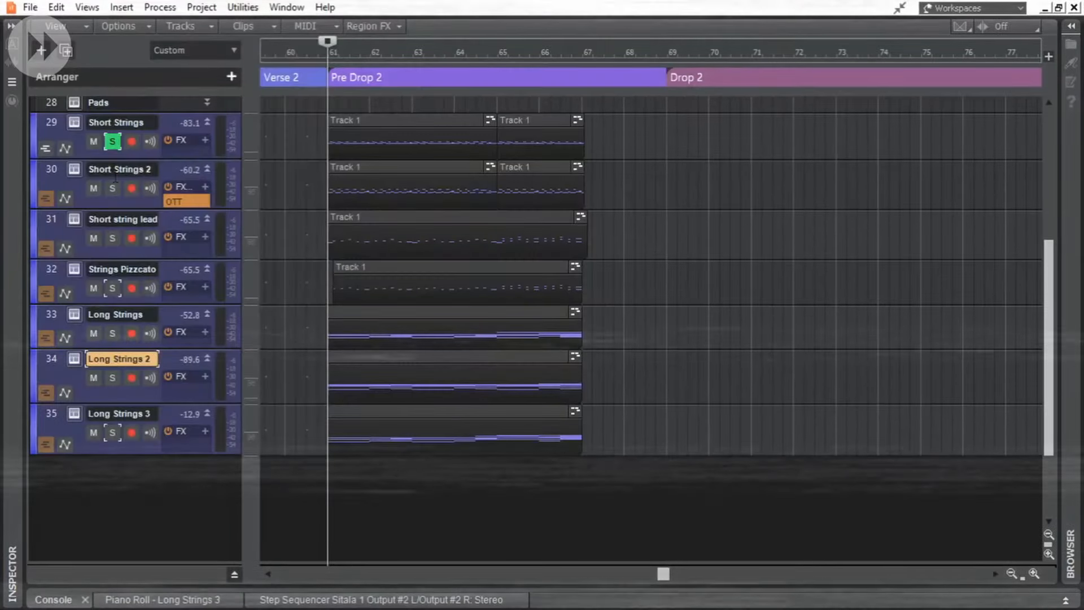
left_click(113, 189)
left_click(113, 238)
left_click(112, 288)
left_click(112, 333)
left_click(112, 377)
left_click(112, 432)
key("space")
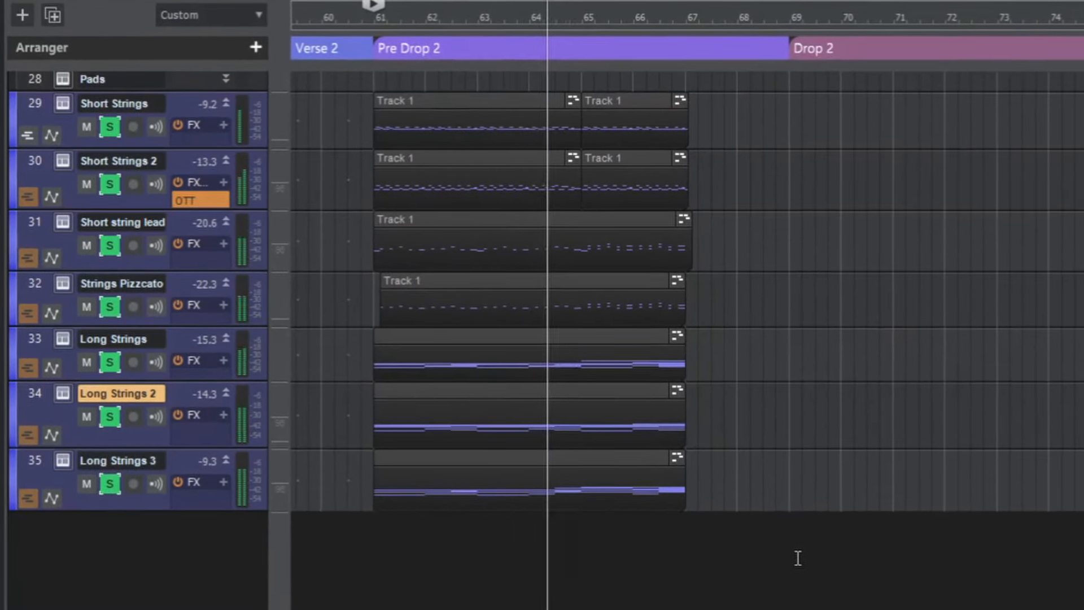
key("space")
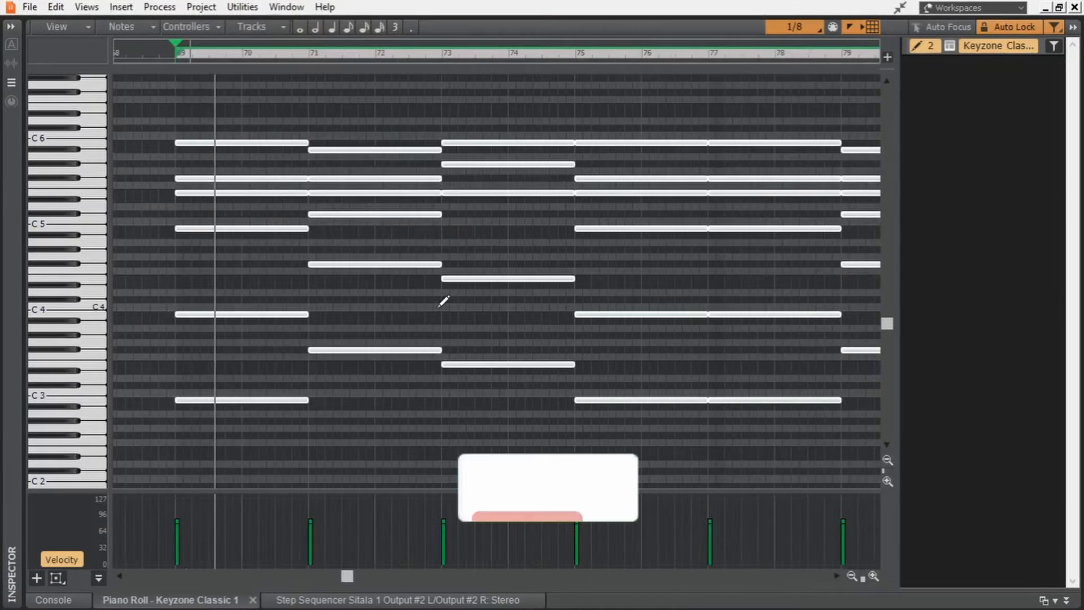
- Examine the Keyzone Classic chord notes of Drop 2 in the piano roll from bar 69
scroll(443, 300, "down", 2)
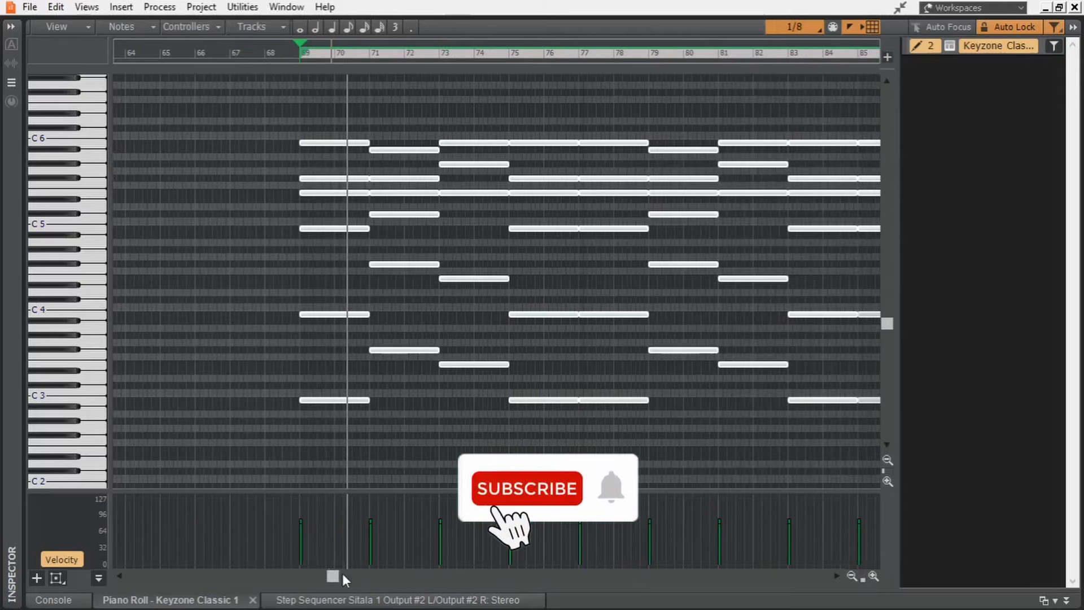
left_click_drag(334, 576, 340, 575)
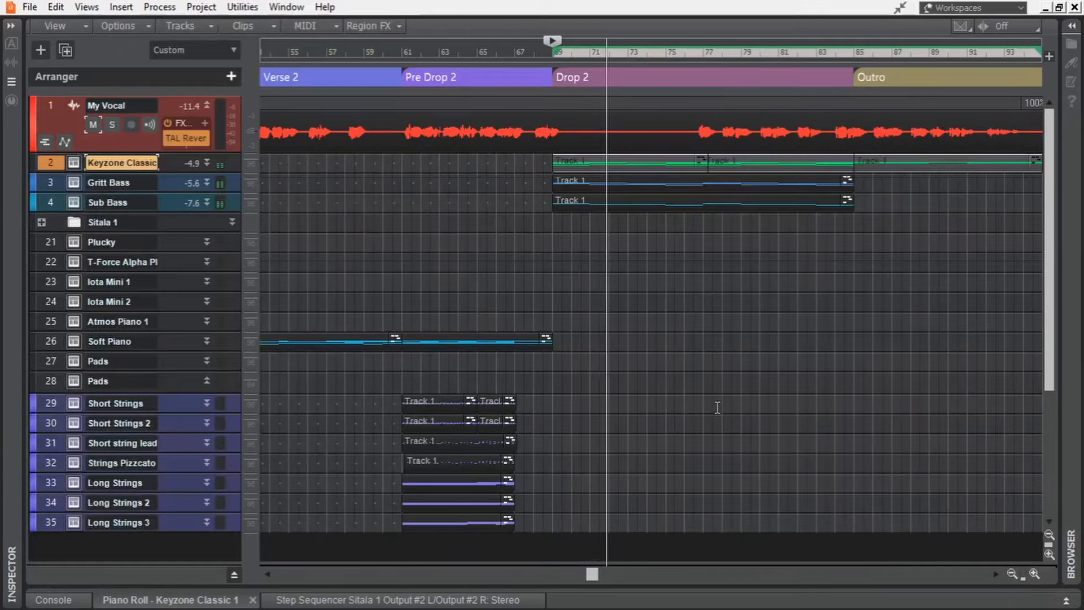
double_click(650, 162)
left_click_drag(327, 101, 429, 483)
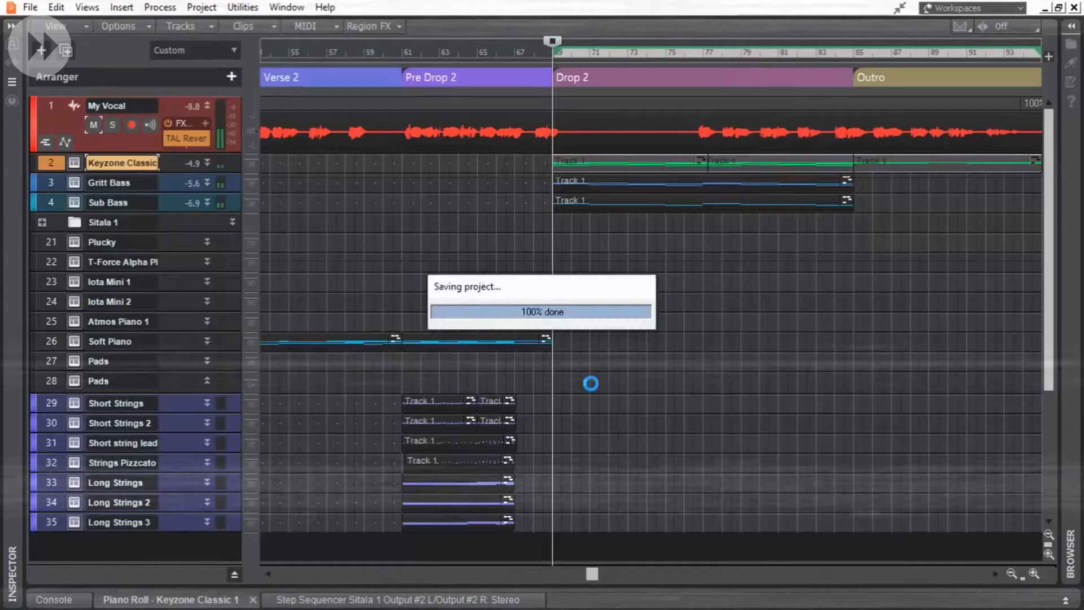
- Copy the Sitala 1, Plucky and T-Force Alpha Plus clips from Drop 1 to Drop 2, starting at bar 69
left_click_drag(588, 574, 370, 574)
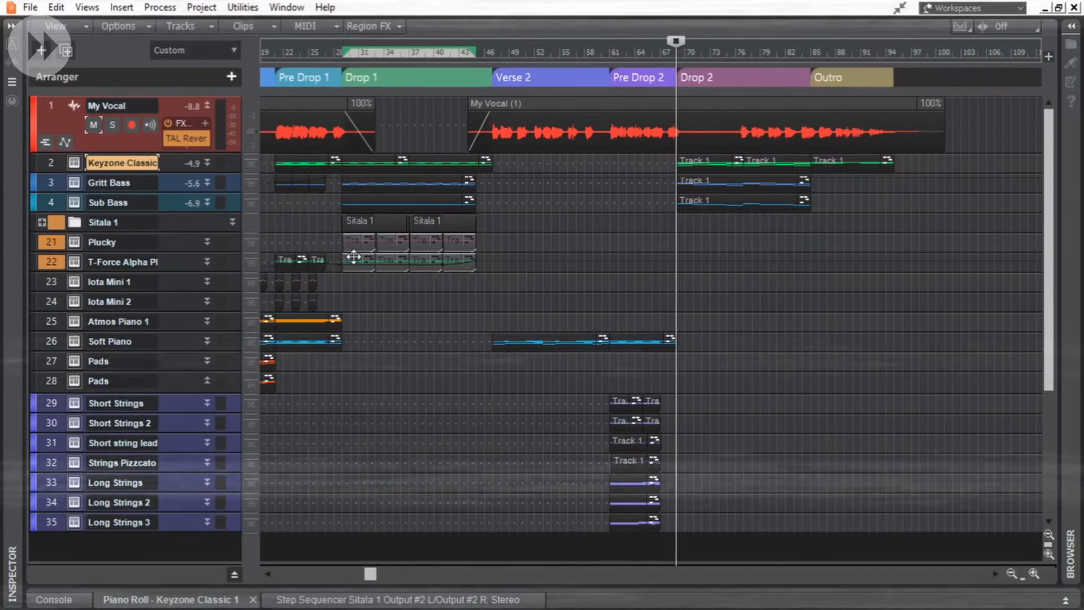
left_click(687, 258)
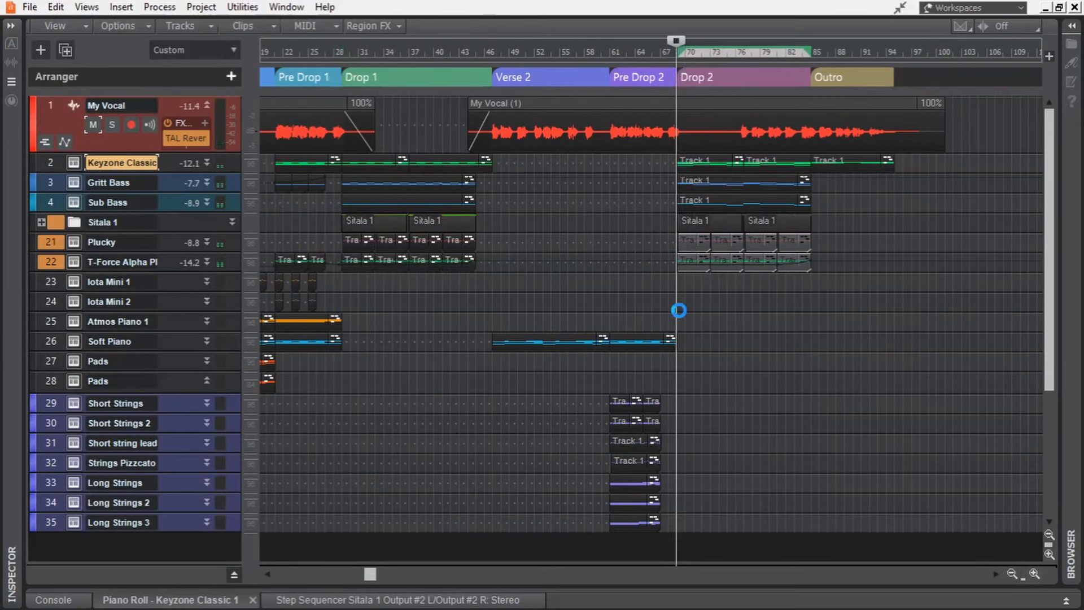
- Duplicate the My Vocal track once with properties, effects and sends but no events, and add dblue Glitch v1.3 to the vocal clip at bar 36
left_click(415, 57)
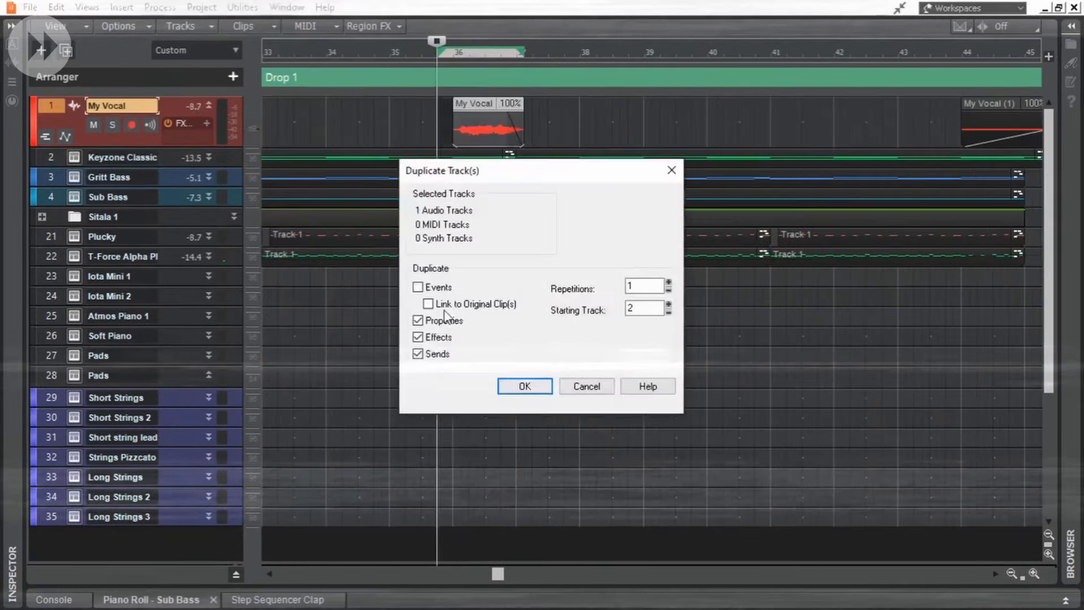
left_click(525, 385)
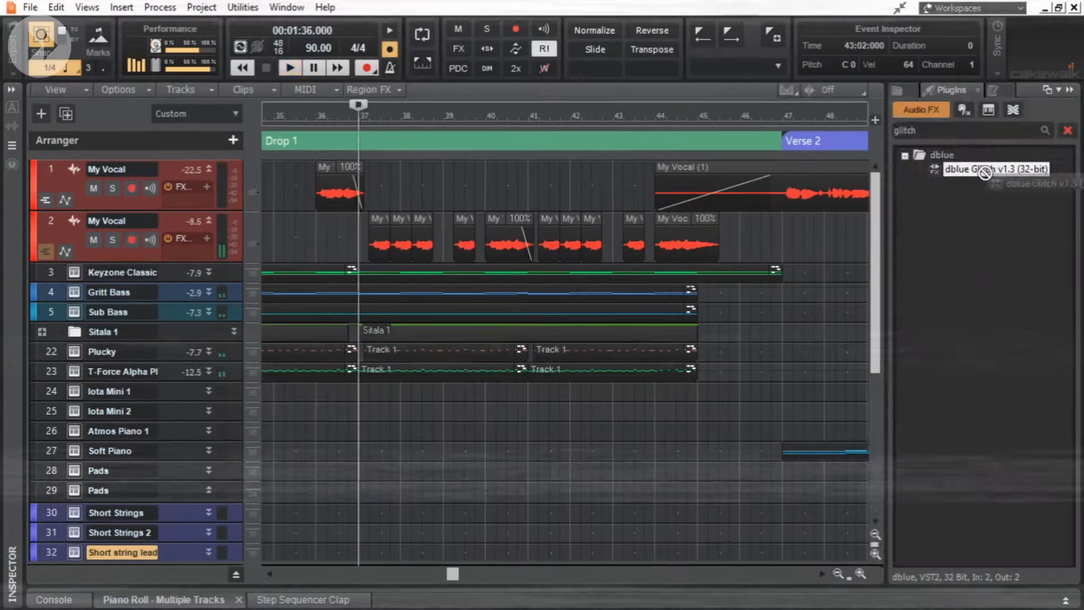
left_click_drag(960, 169, 333, 174)
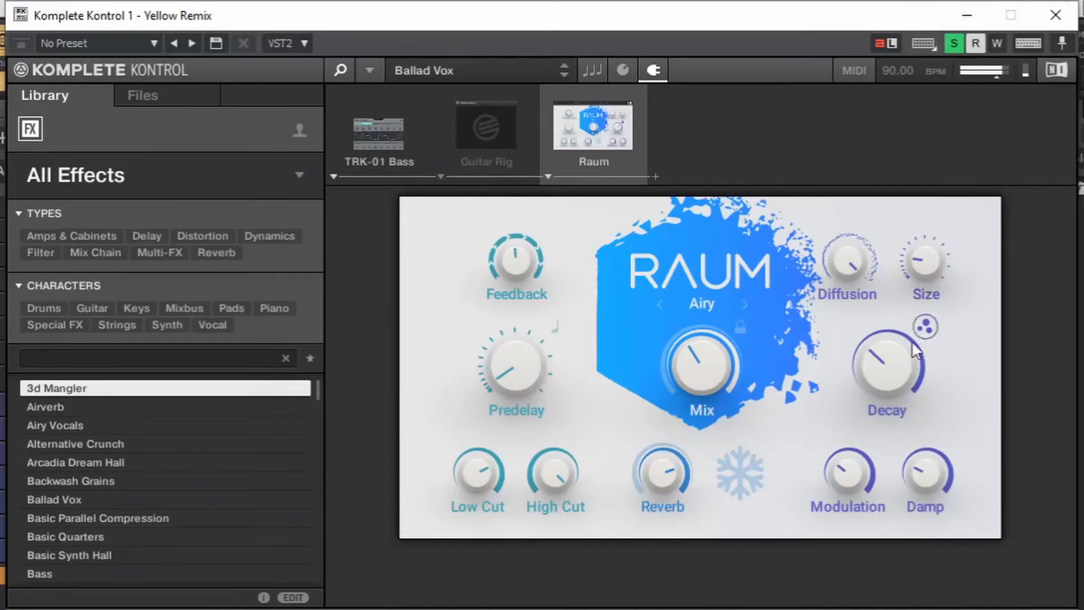
- Review the Komplete Kontrol instruments and their Raum, Guitar Rig and Kontakt slots, soloing the Komplete Kontrol track below Plucky in Drop 1
mouse_move(896, 376)
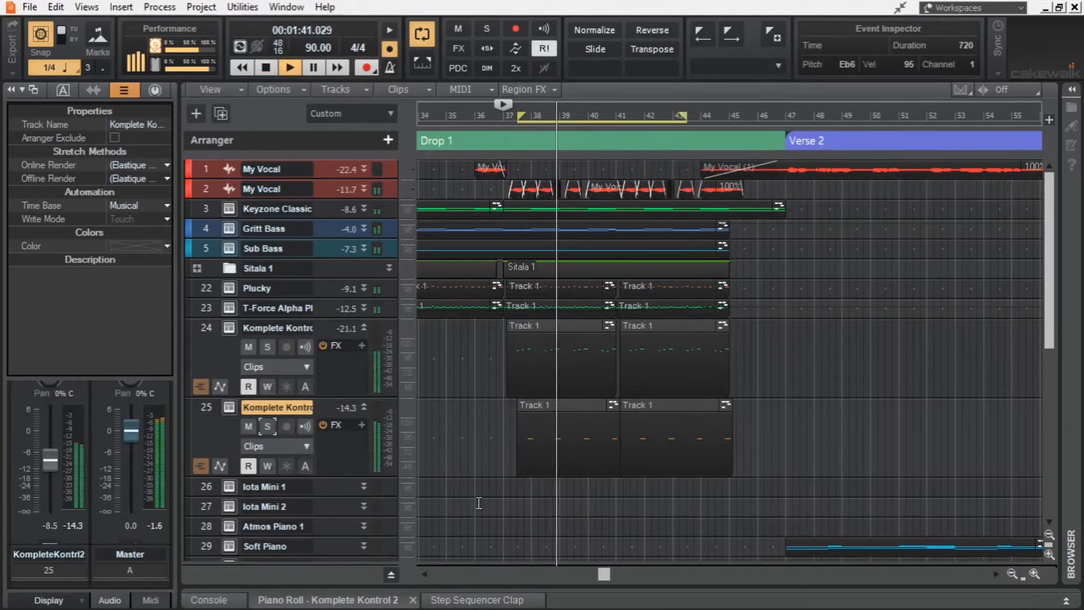
key("space")
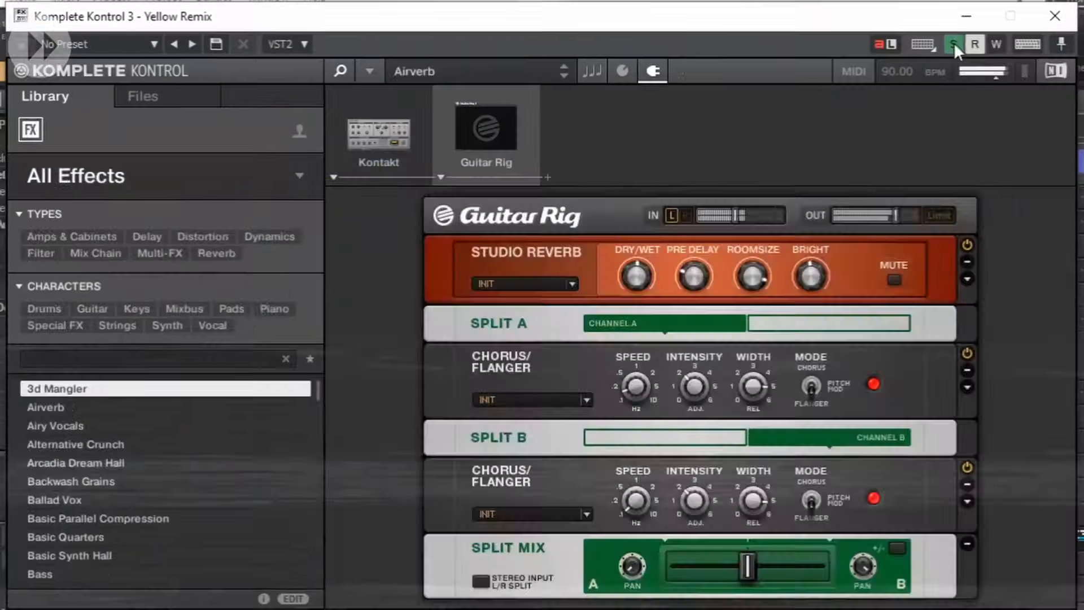
left_click(404, 129)
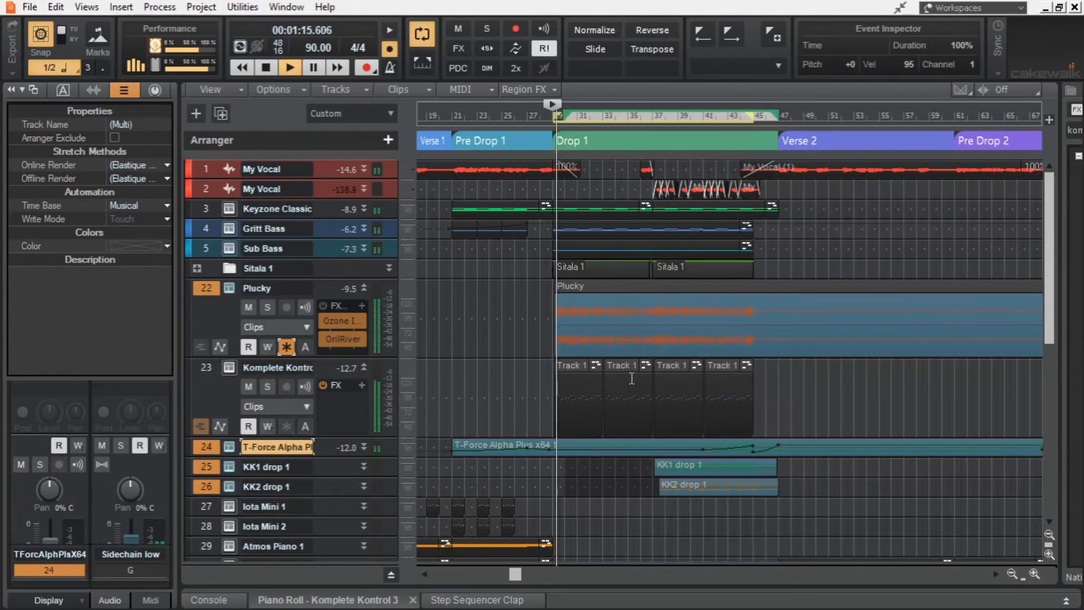
left_click(269, 386)
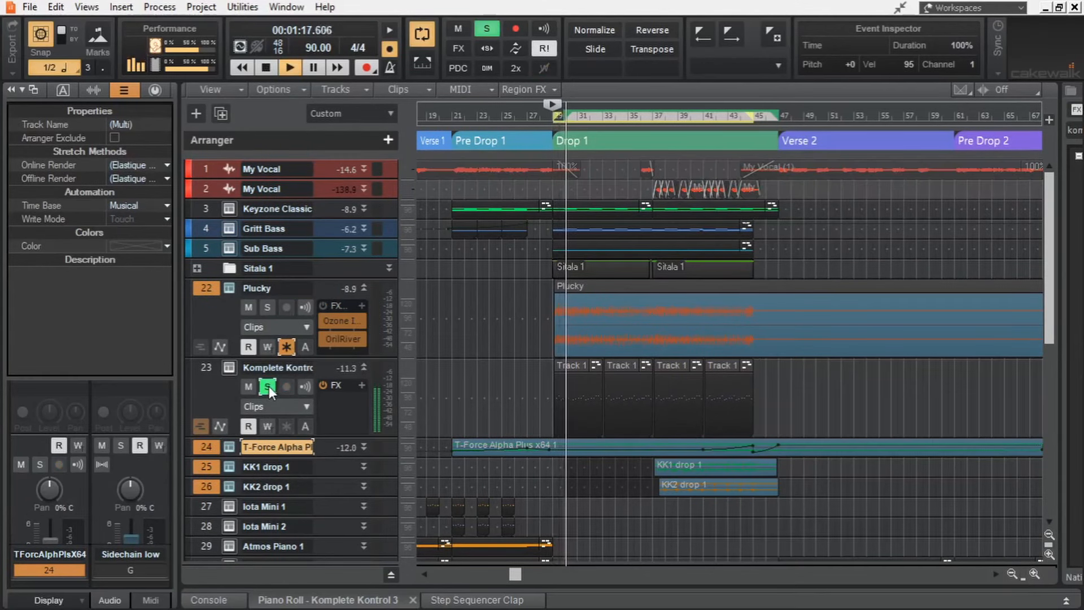
left_click(233, 371)
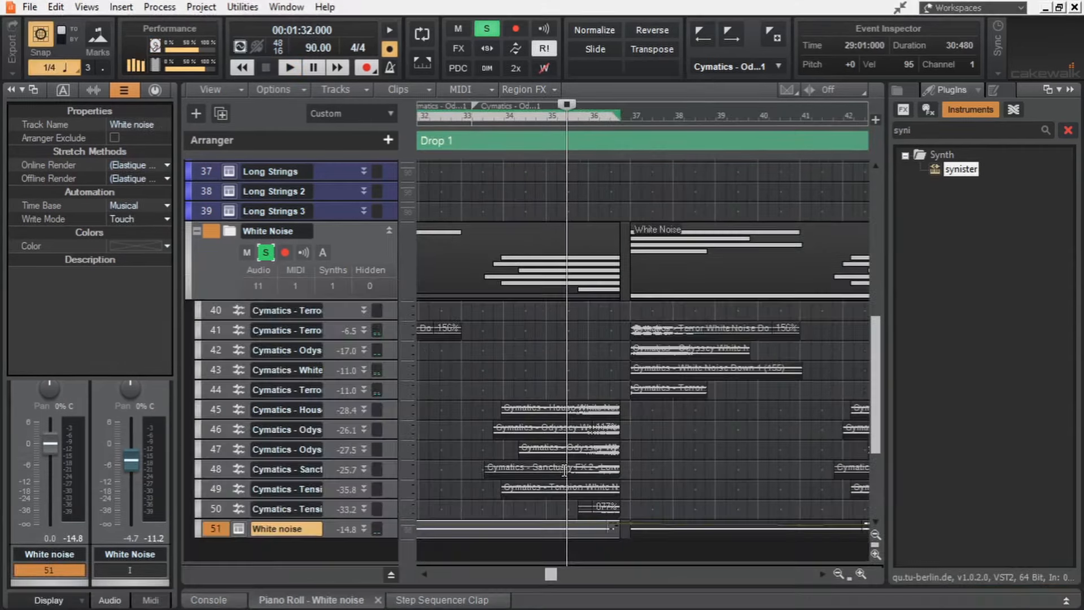
- Play Drop 1 with the White Noise folder, and expand the White noise synth track to show its clip automation
key("space")
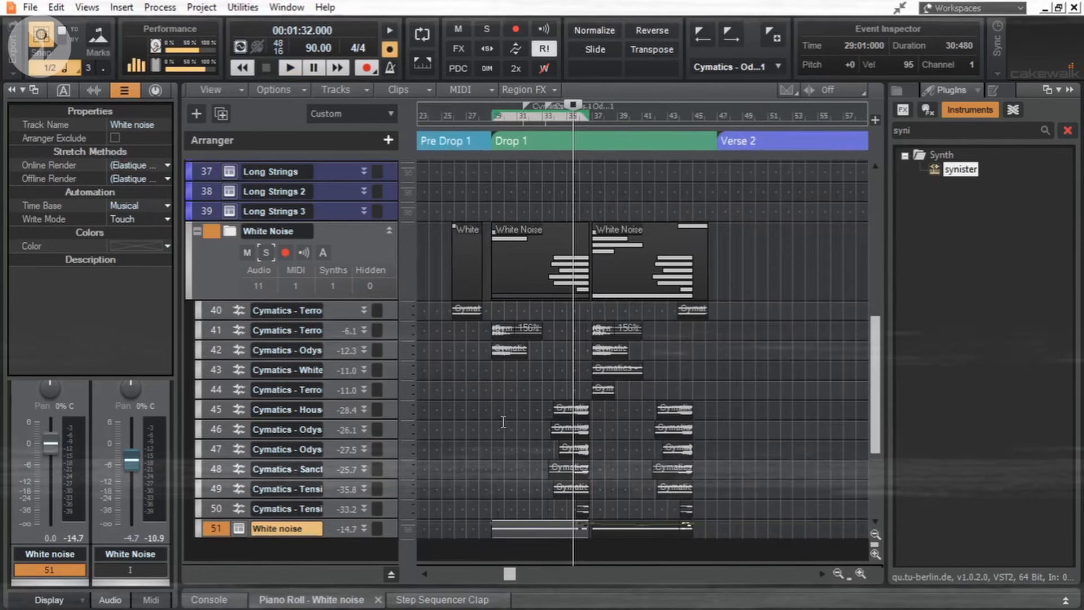
key("space")
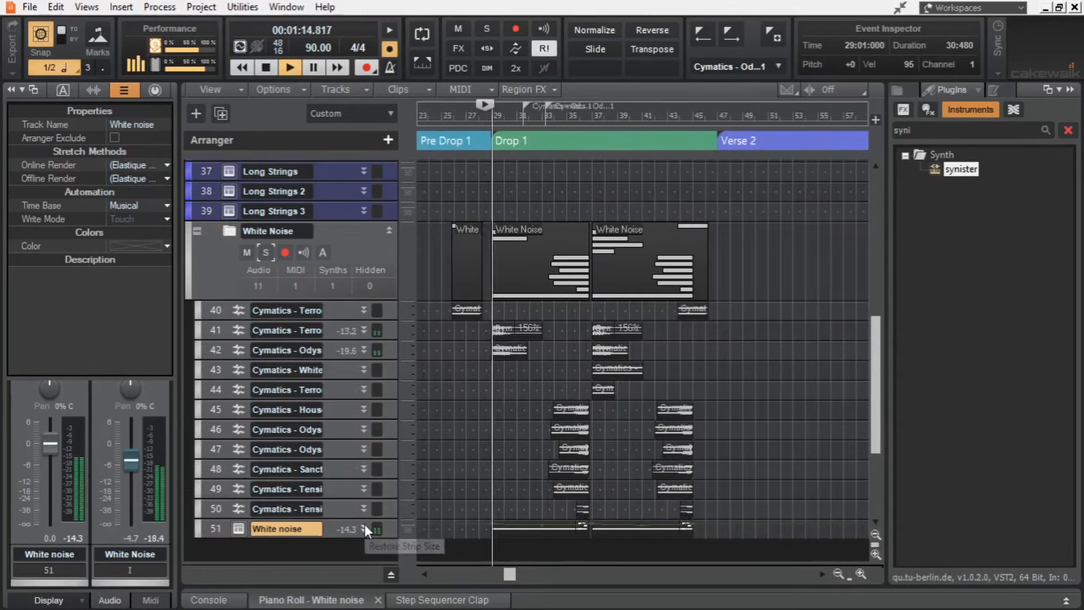
left_click(364, 526)
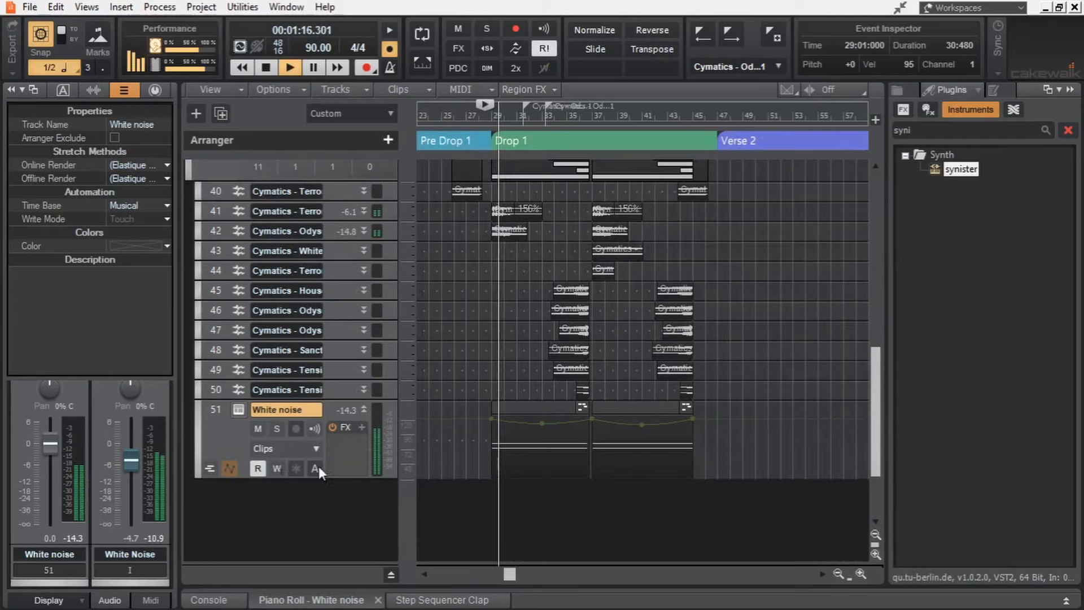
- Open the automation lanes of the White noise track in Drop 1
left_click(229, 468)
scroll(608, 498, "up", 3)
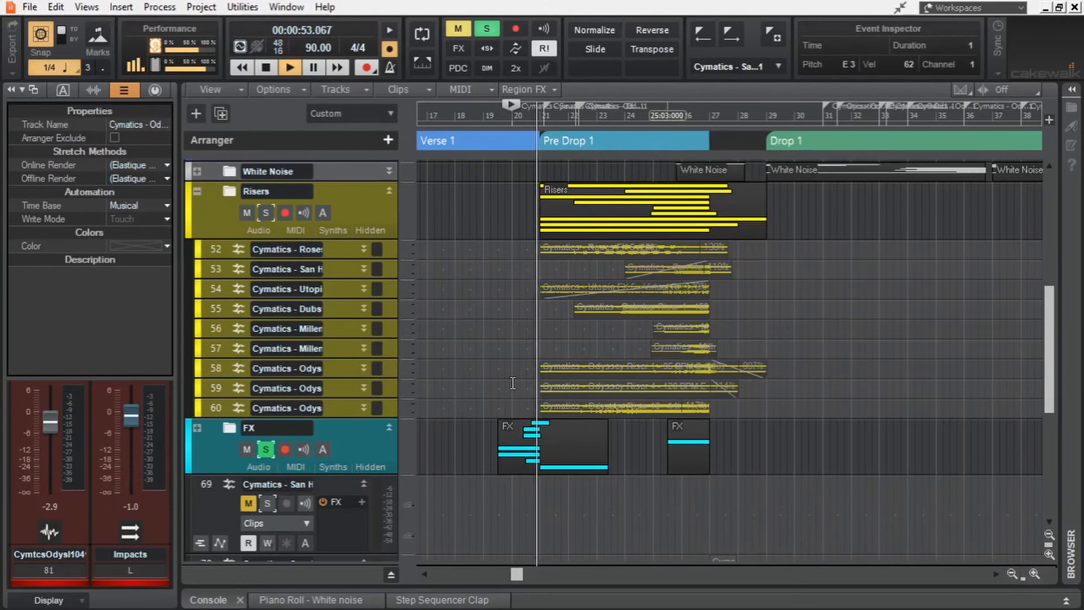
- Play Pre Drop 1 with the Risers, FX and Impacts folders soloed and review their Cymatics sample tracks
key("space")
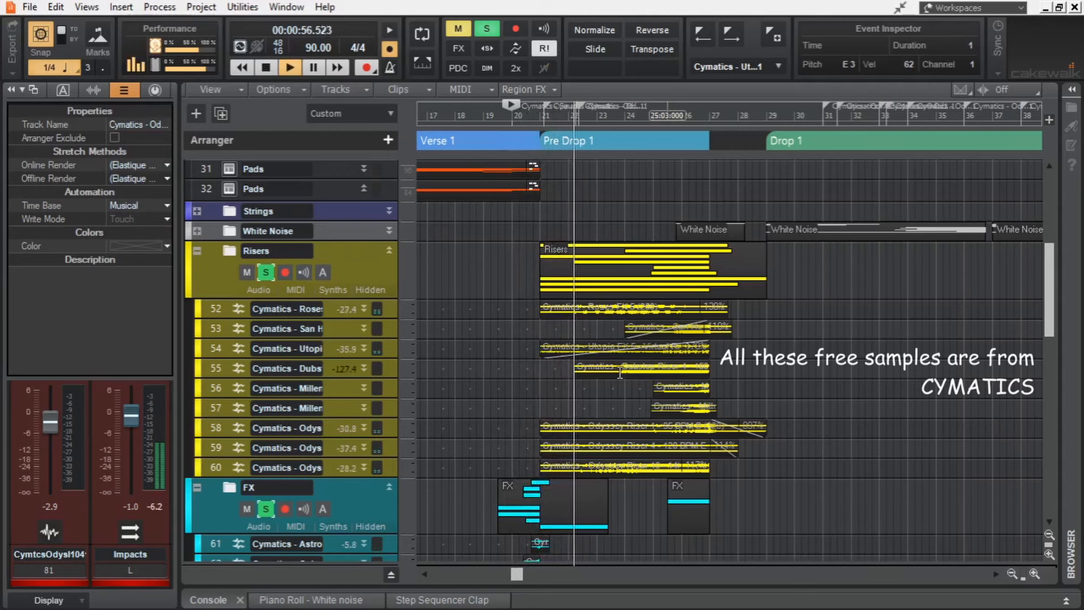
scroll(619, 372, "down", 9)
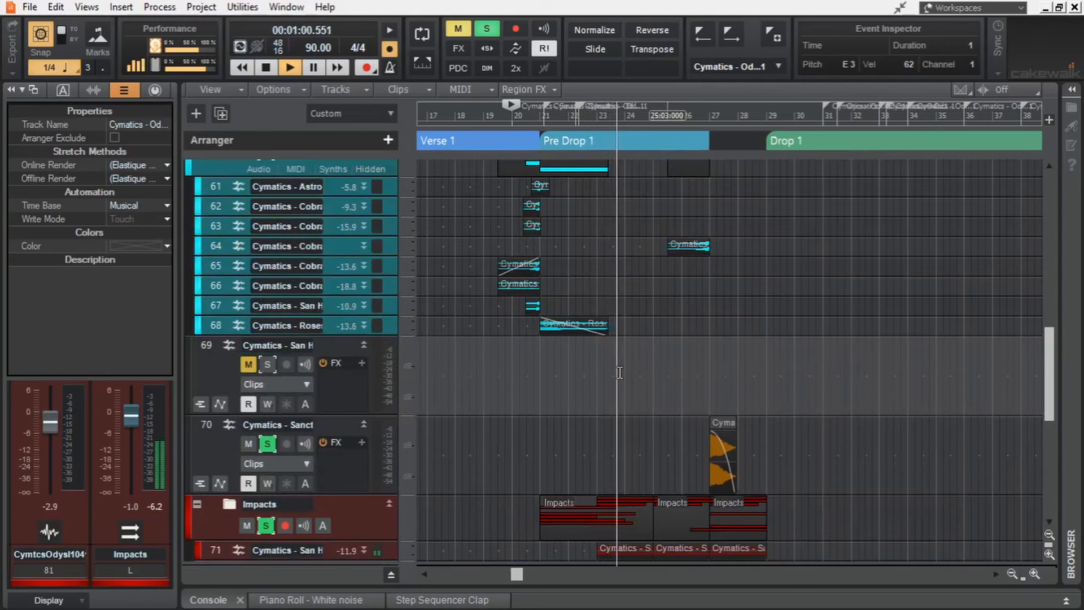
scroll(621, 373, "up", 1)
scroll(624, 374, "up", 3)
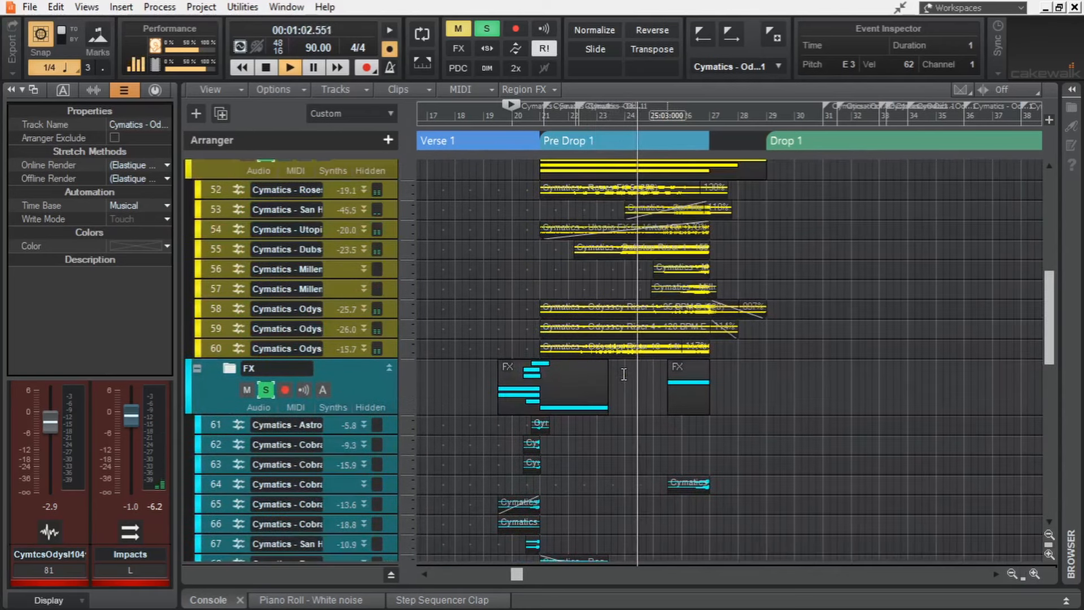
scroll(623, 374, "up", 3)
scroll(624, 375, "up", 4)
scroll(624, 374, "down", 4)
scroll(624, 374, "down", 6)
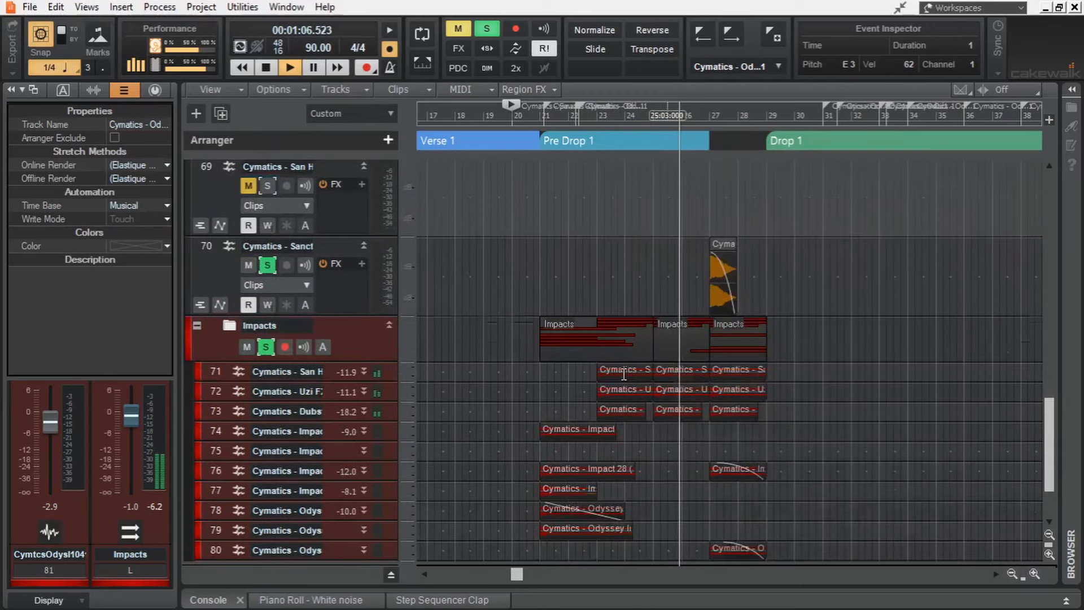
scroll(624, 375, "up", 1)
scroll(624, 374, "up", 1)
scroll(624, 374, "up", 7)
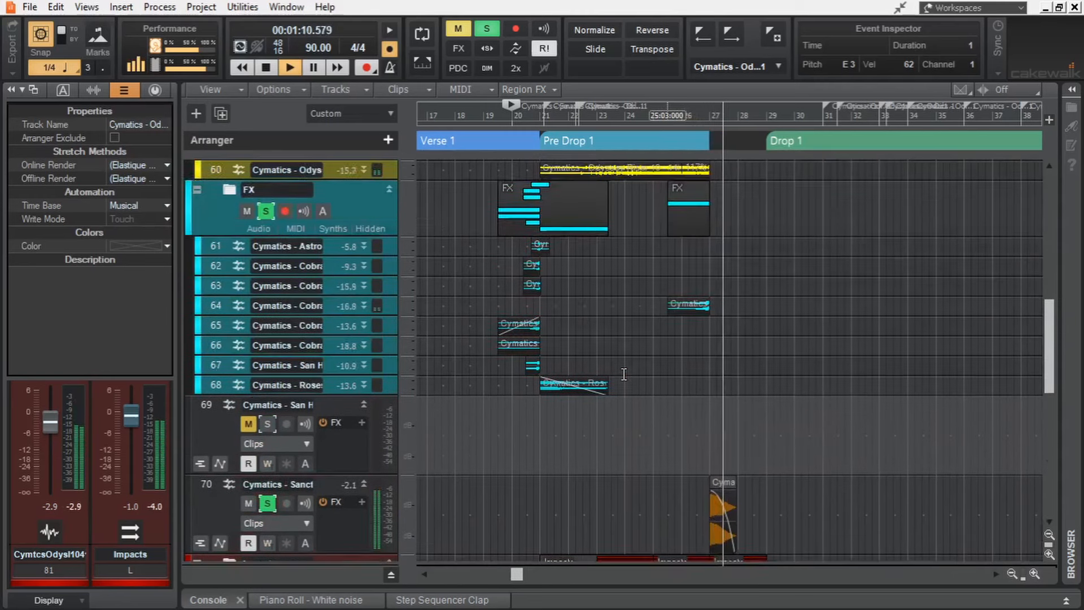
scroll(623, 374, "up", 3)
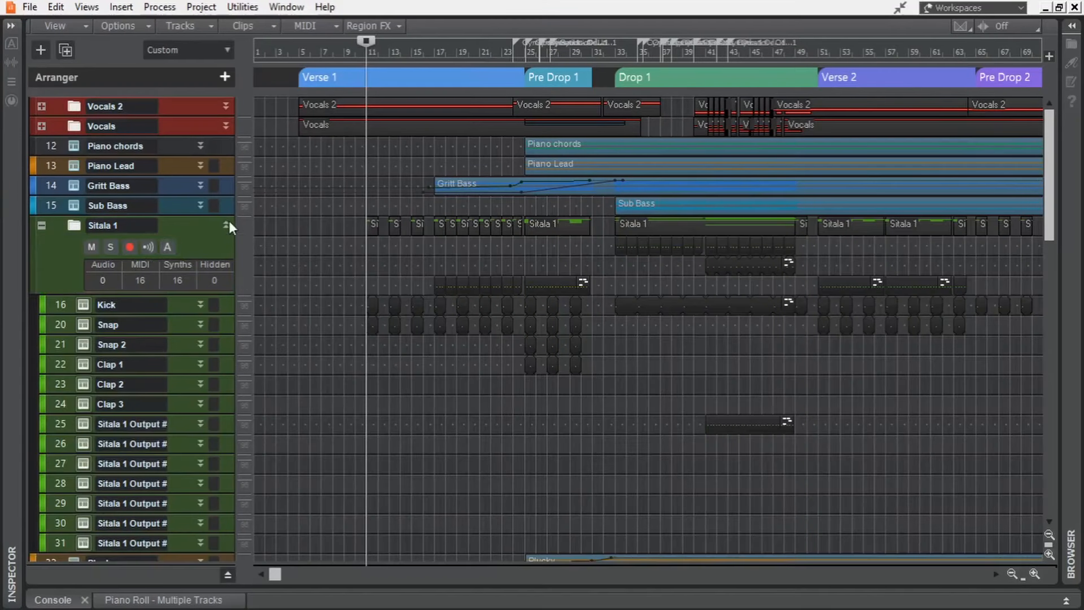
- Enlarge the Sitala 1 folder and play its soloed drum tracks in Verse 1 and Pre Drop 1
left_click(227, 222)
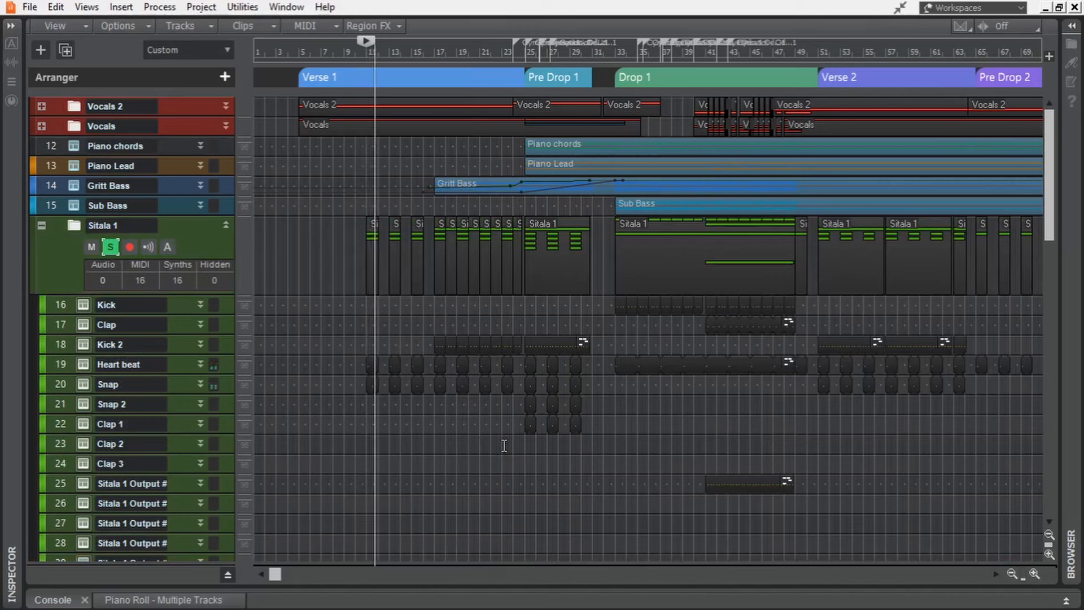
key("space")
left_click(434, 422)
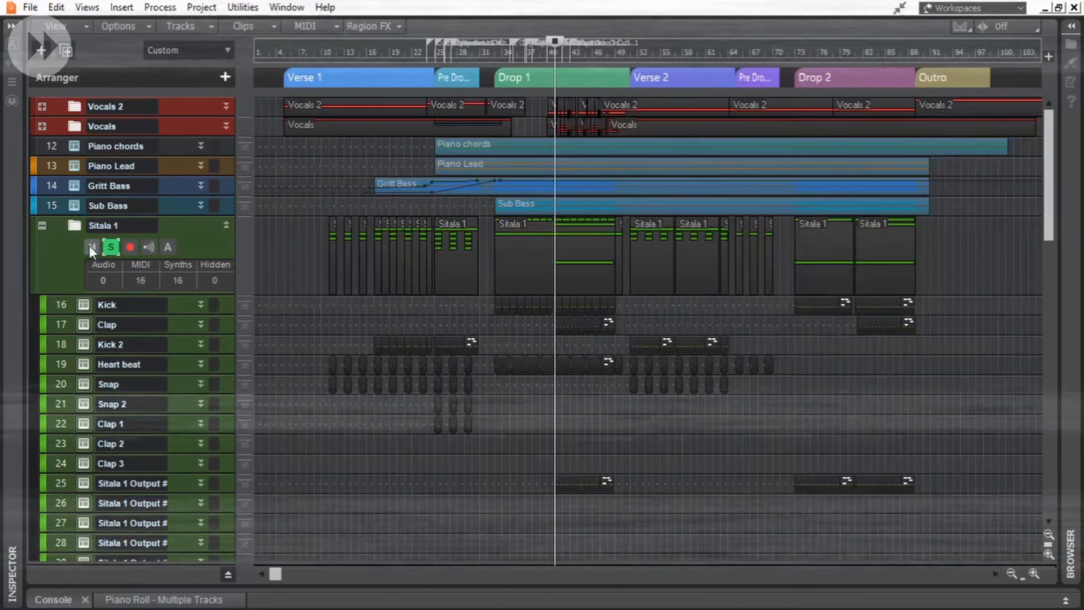
- Expand the Cymatics drum loop tracks 95 to 99 and solo them to audition their clips in Drop 1
scroll(351, 329, "down", 10)
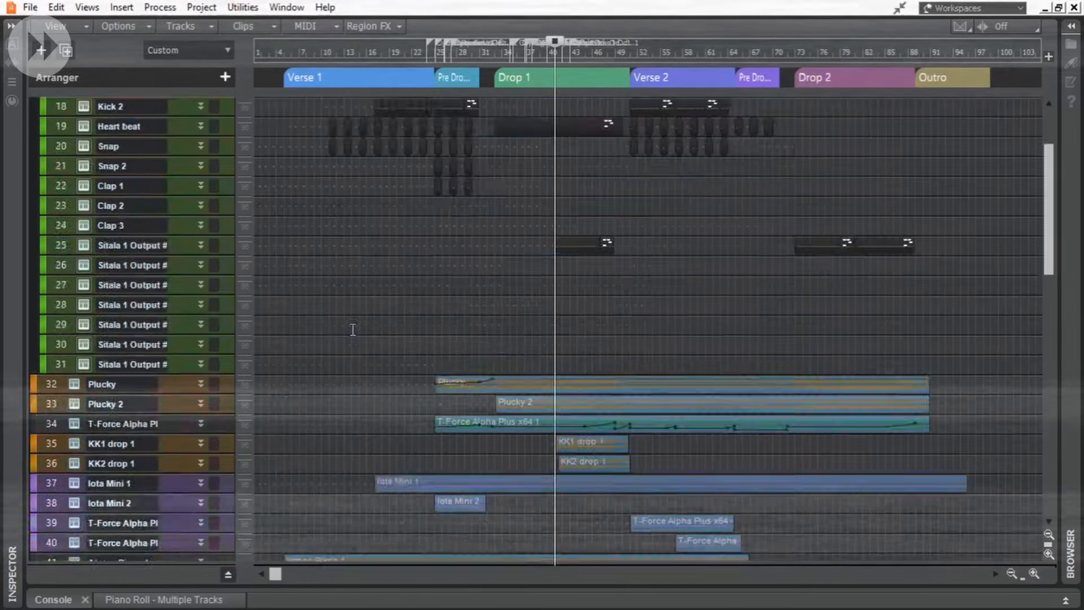
left_click(201, 404)
scroll(202, 407, "down", 2)
left_click(202, 355)
left_click(201, 434)
scroll(201, 434, "down", 2)
left_click(200, 394)
left_click(201, 450)
left_click(112, 185)
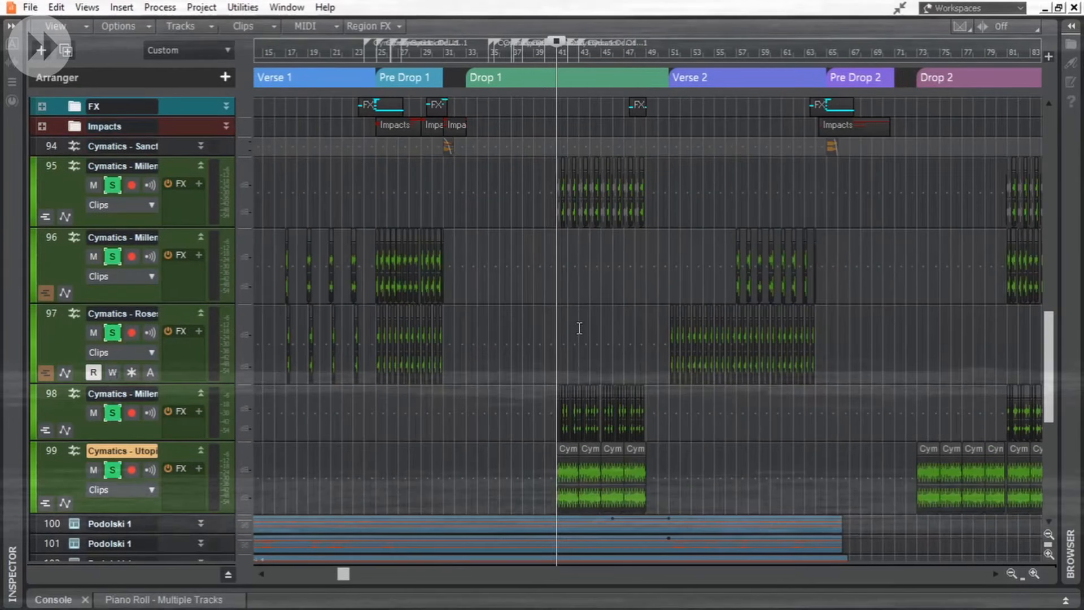
scroll(605, 319, "up", 2)
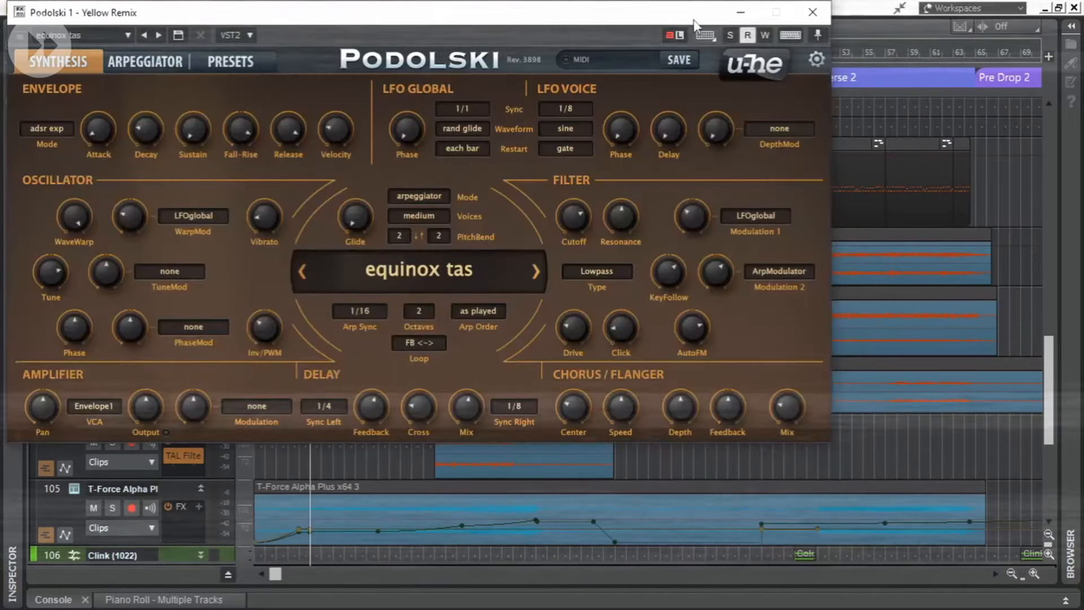
- Close the Podolski instrument showing the equinox tas preset, audition its first track, and freeze that synth track
left_click_drag(694, 20, 912, 92)
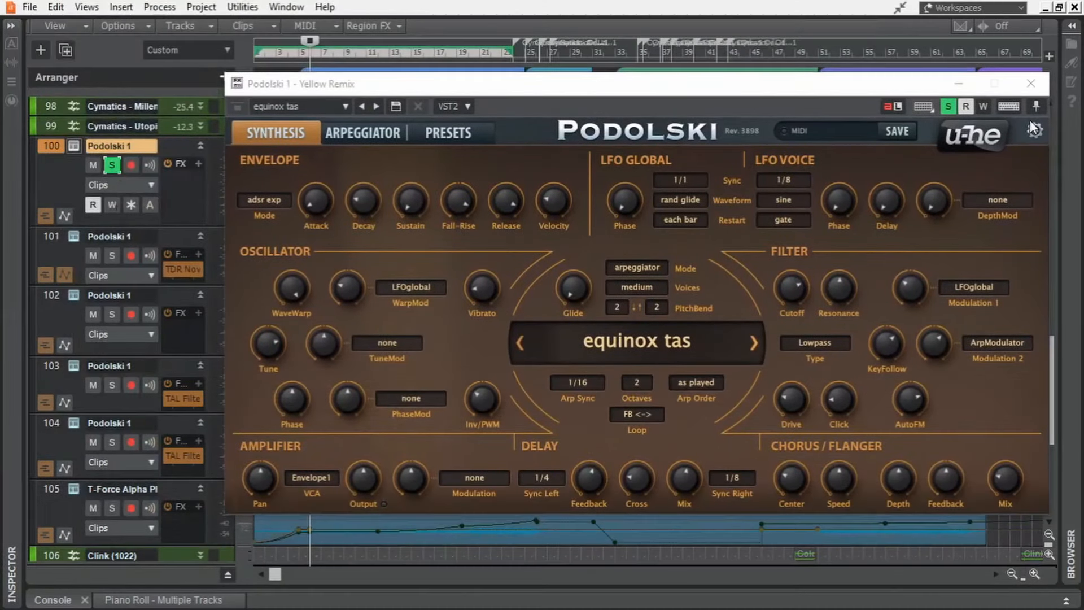
left_click(1030, 84)
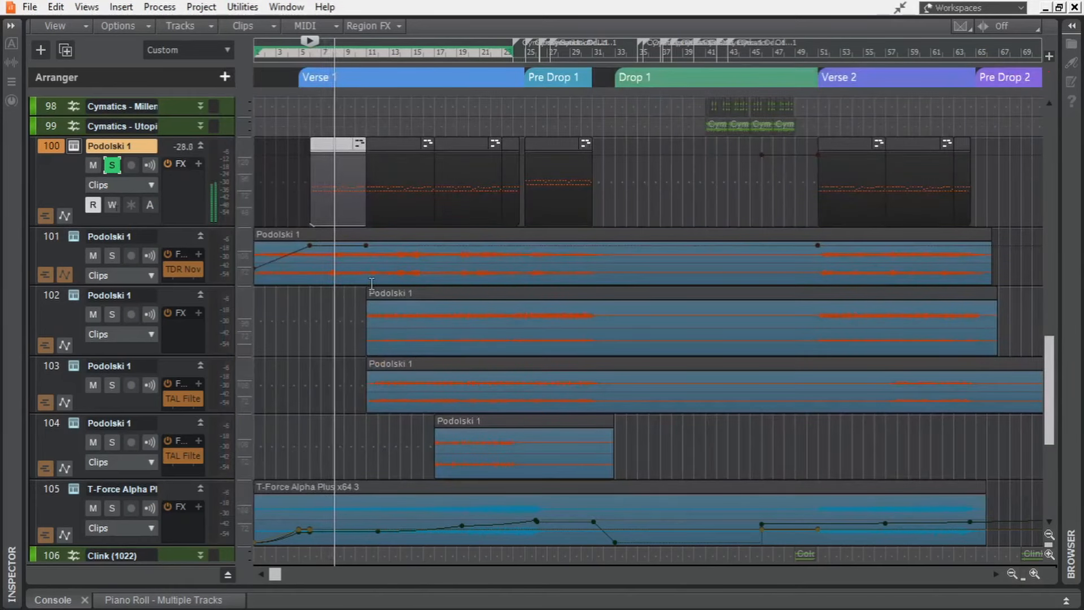
key("space")
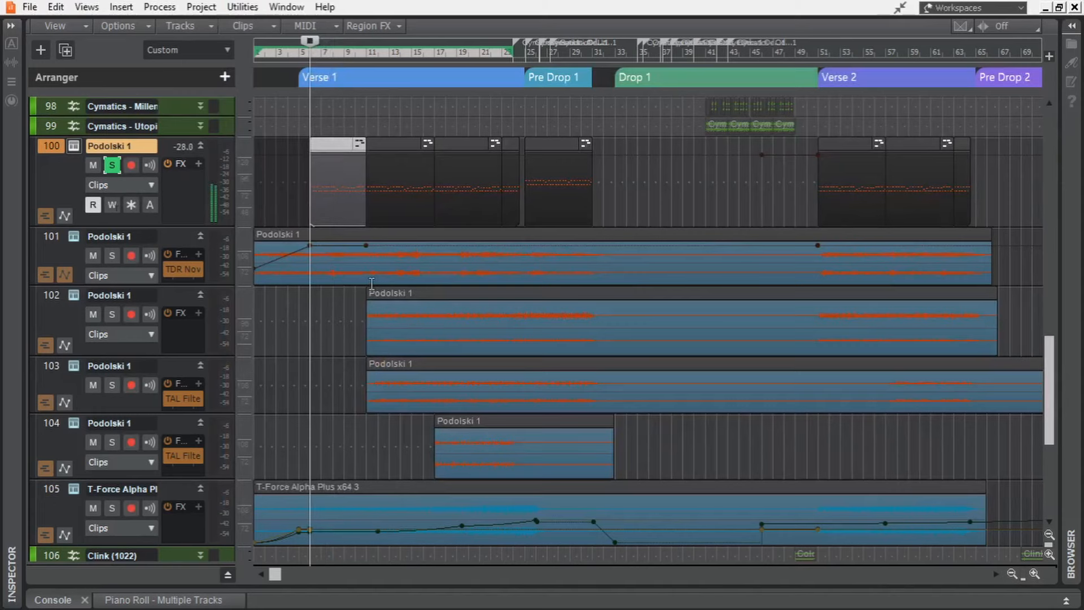
left_click(131, 204)
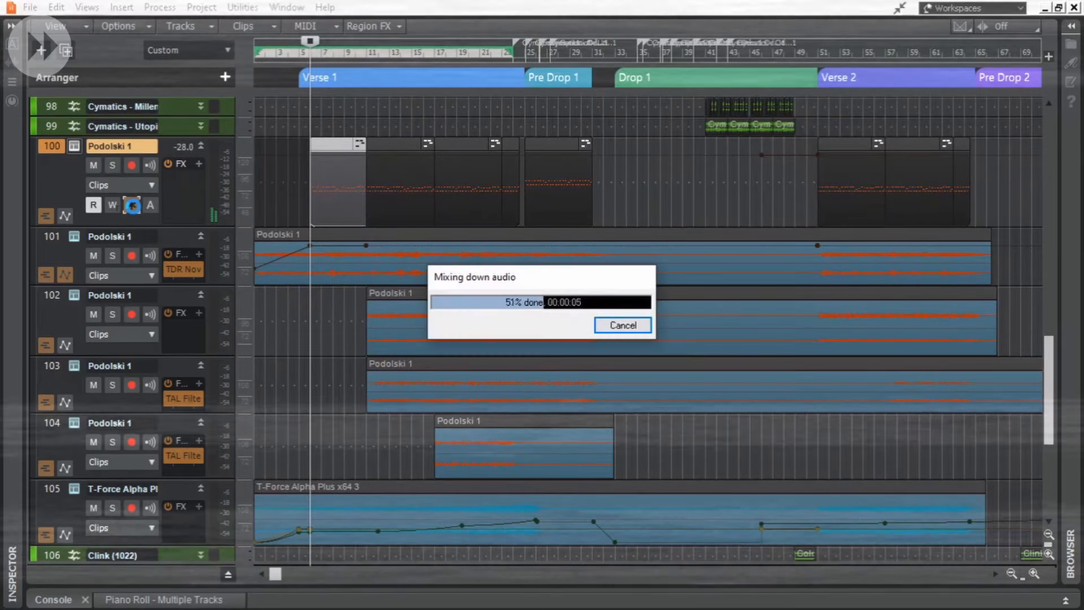
- Audition the frozen Podolski tracks 102, 103 and 104 one at a time in Verse 1
key("space")
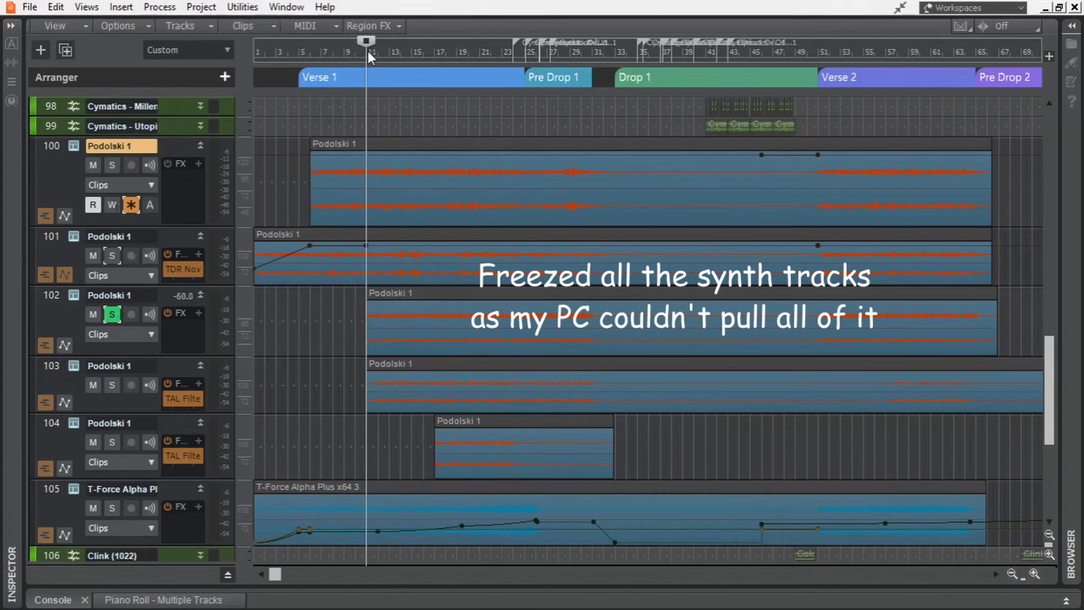
key("space")
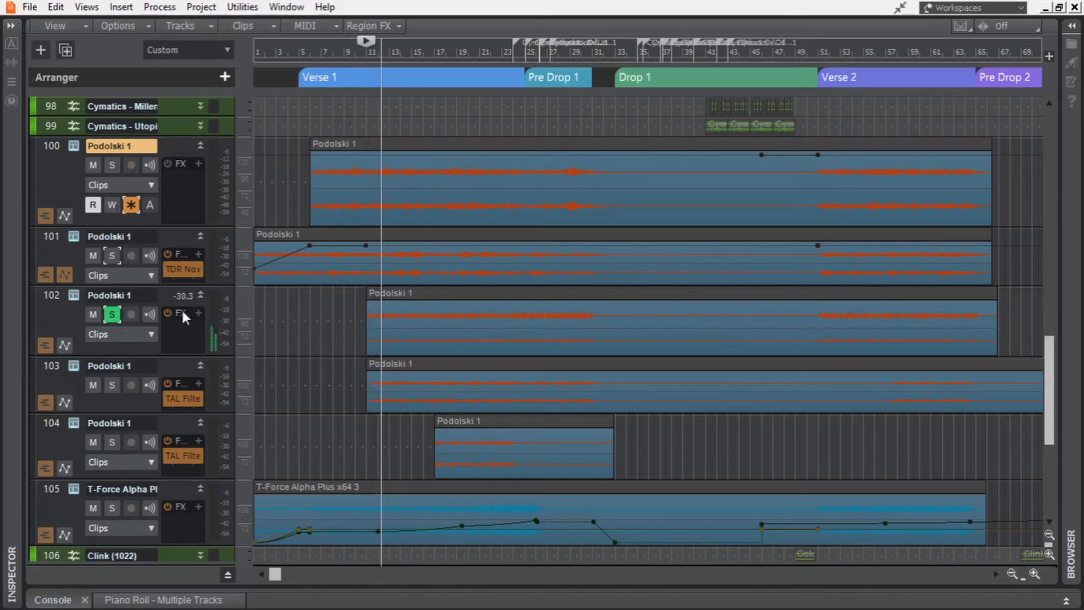
key("space")
left_click(116, 314)
left_click(113, 387)
key("space")
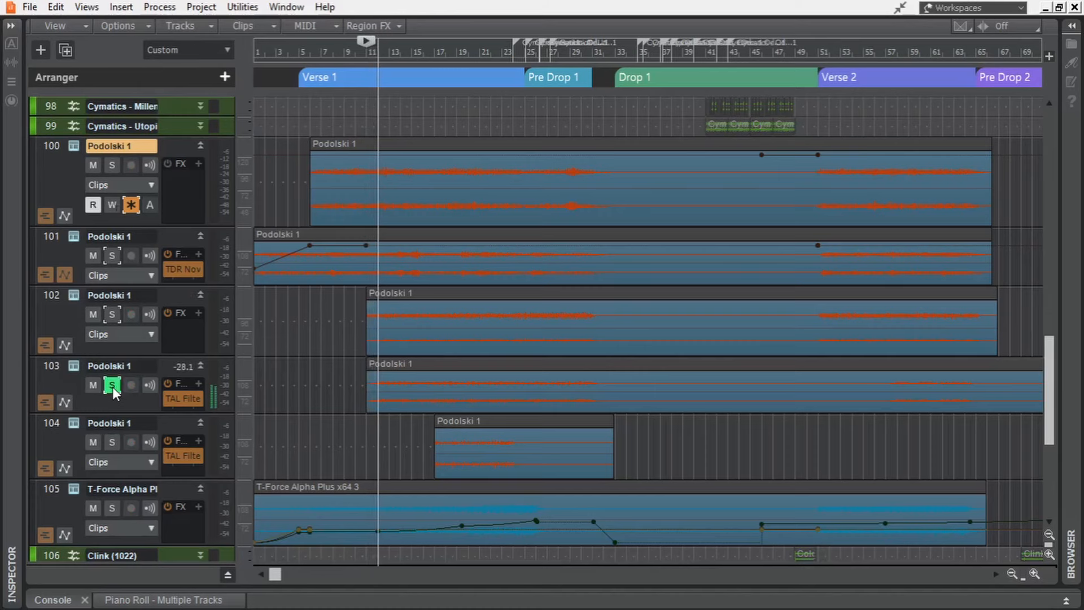
left_click(112, 387)
left_click(111, 441)
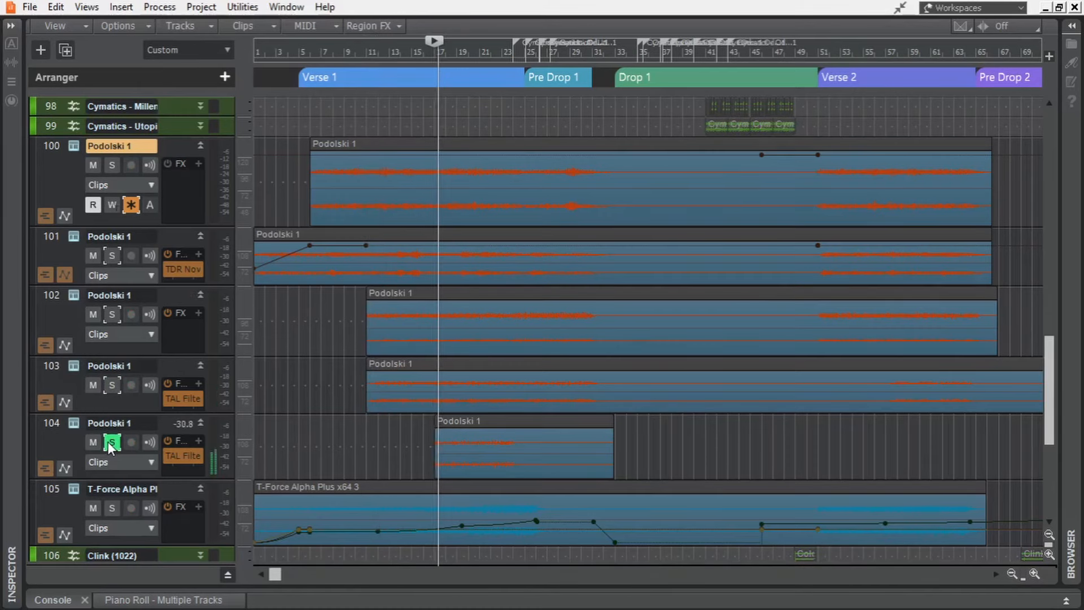
scroll(317, 424, "down", 3)
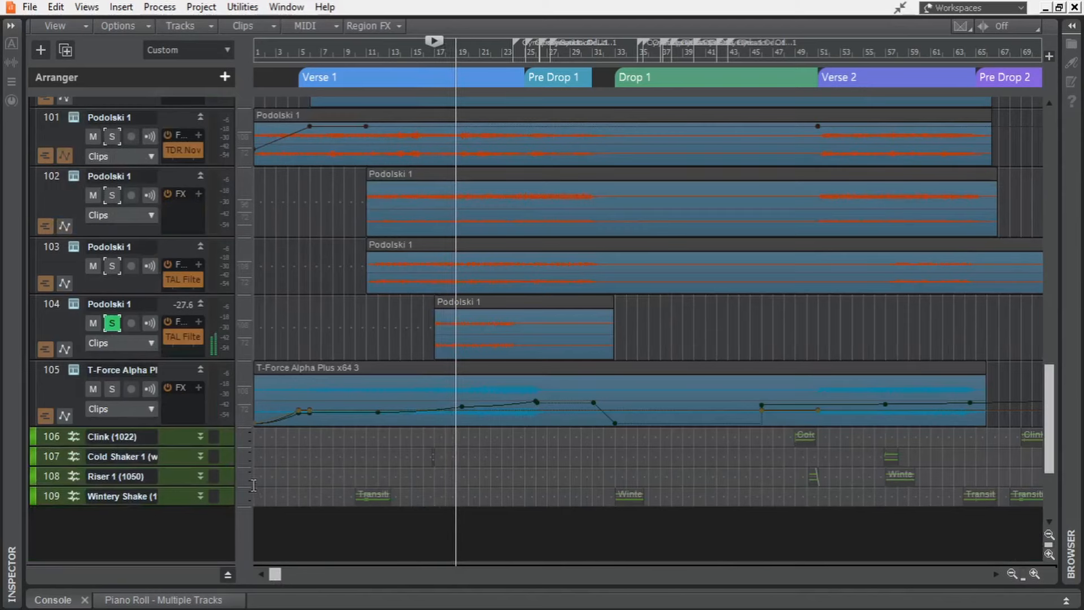
- Solo the T-Force Alpha Plus pluck track 105 in place of Podolski track 104, audition it, and clear its solo
left_click(112, 323)
left_click(112, 388)
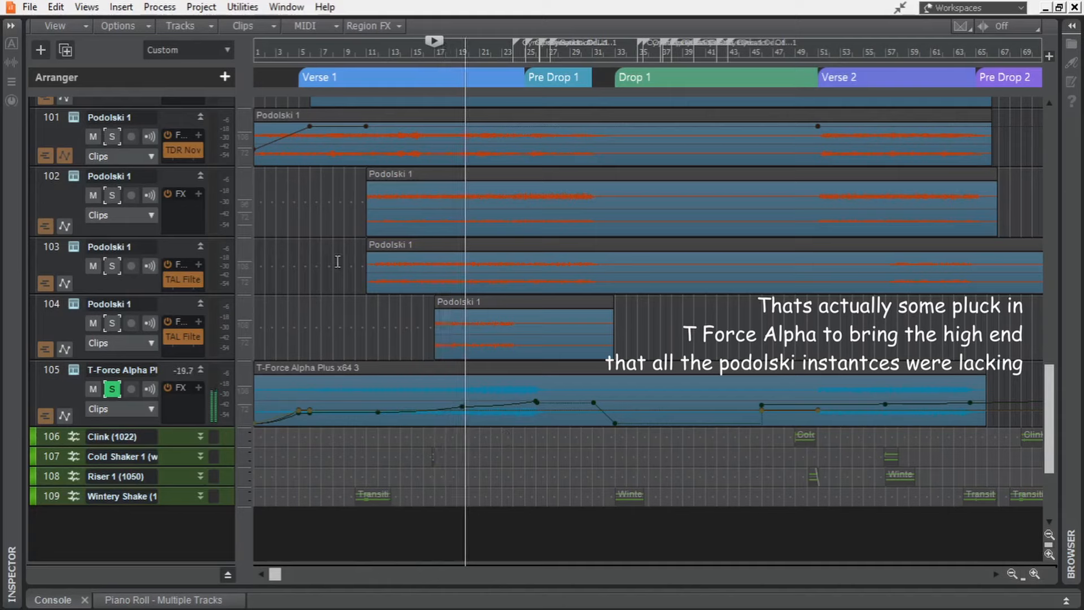
key("space")
left_click(112, 389)
- Collapse the T-Force Alpha Plus track 105 and Podolski tracks 100 to 104
left_click(201, 370)
left_click(200, 303)
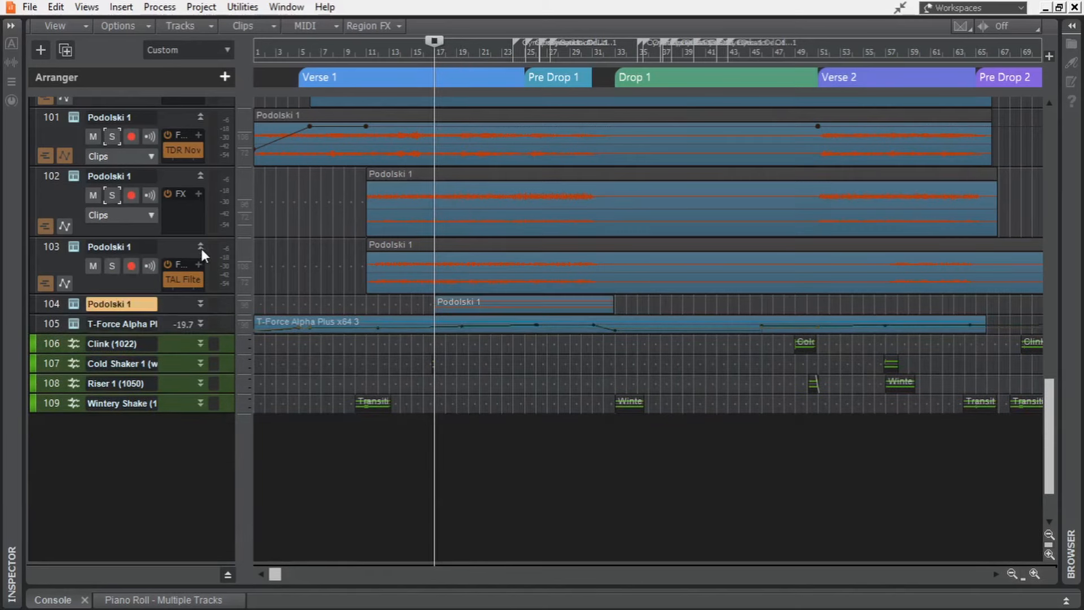
left_click(200, 247)
left_click(201, 176)
left_click(201, 118)
scroll(328, 231, "up", 3)
left_click(201, 147)
- Enlarge the Wintery Shake track and play its first transition clip soloed in Verse 1
left_click(355, 195)
left_click_drag(156, 331, 157, 402)
left_click(112, 343)
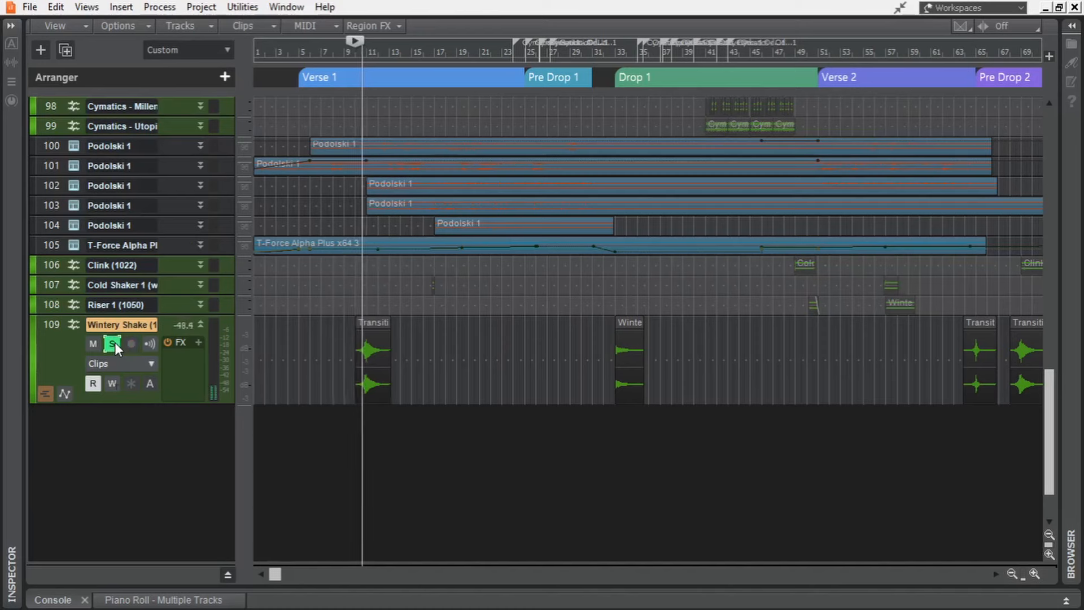
scroll(478, 429, "down", 1)
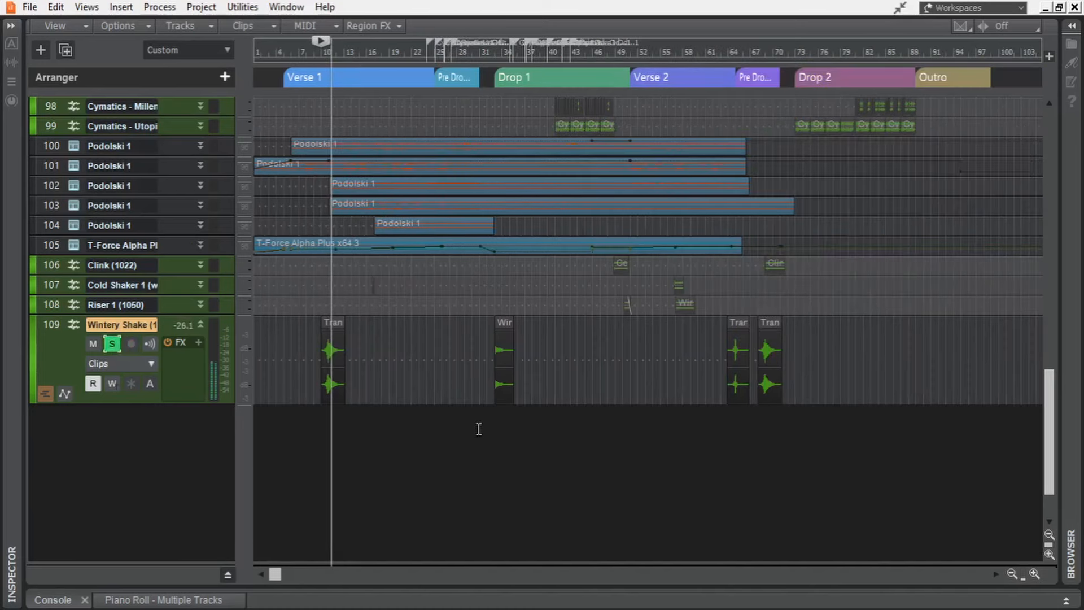
key("space")
- Expand the Cold Shaker 1 and Riser 1 tracks and audition the soloed riser clip at the end of Drop 1
left_click(200, 284)
left_click(200, 308)
left_click(113, 327)
left_click(624, 380)
key("space")
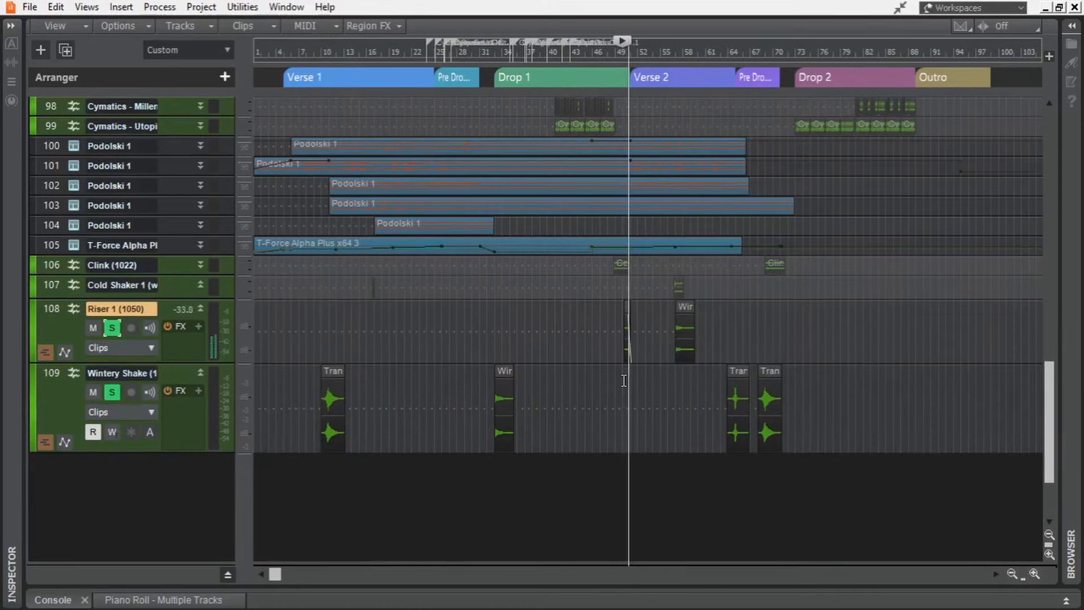
key("space")
left_click(112, 327)
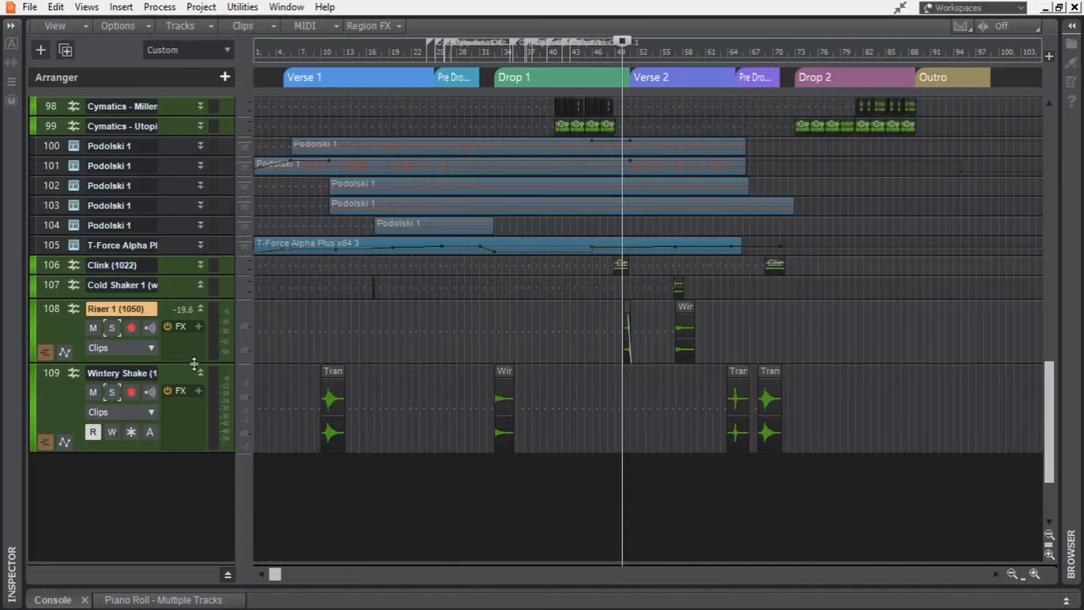
- Collapse the Wintery Shake and Riser 1 tracks and return the playhead to bar 1
left_click(200, 373)
left_click(200, 309)
scroll(479, 430, "down", 3)
scroll(454, 456, "up", 5)
scroll(446, 468, "up", 2)
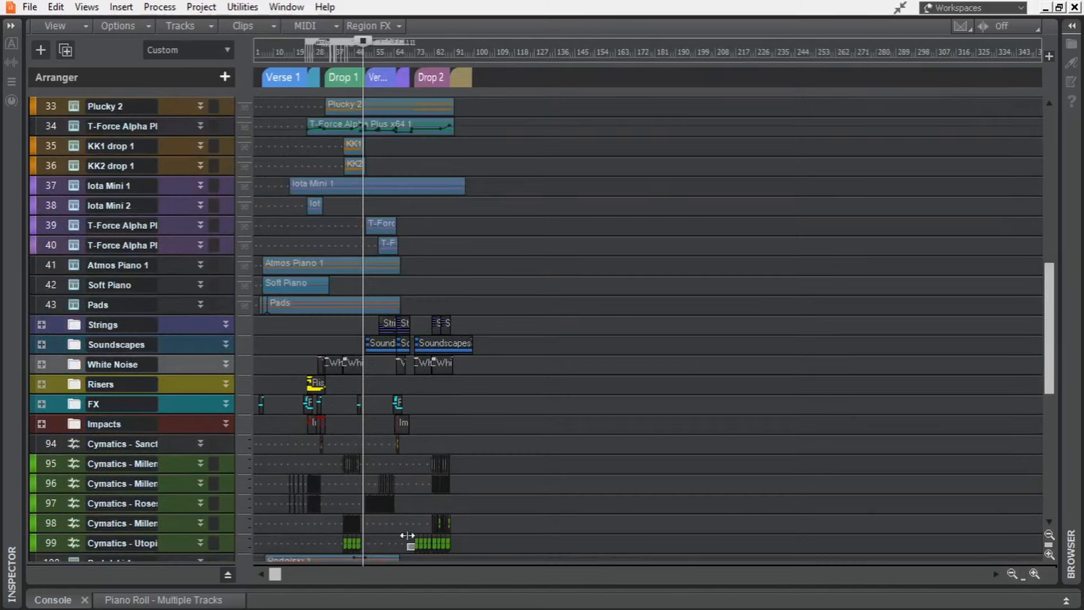
scroll(315, 457, "down", 4)
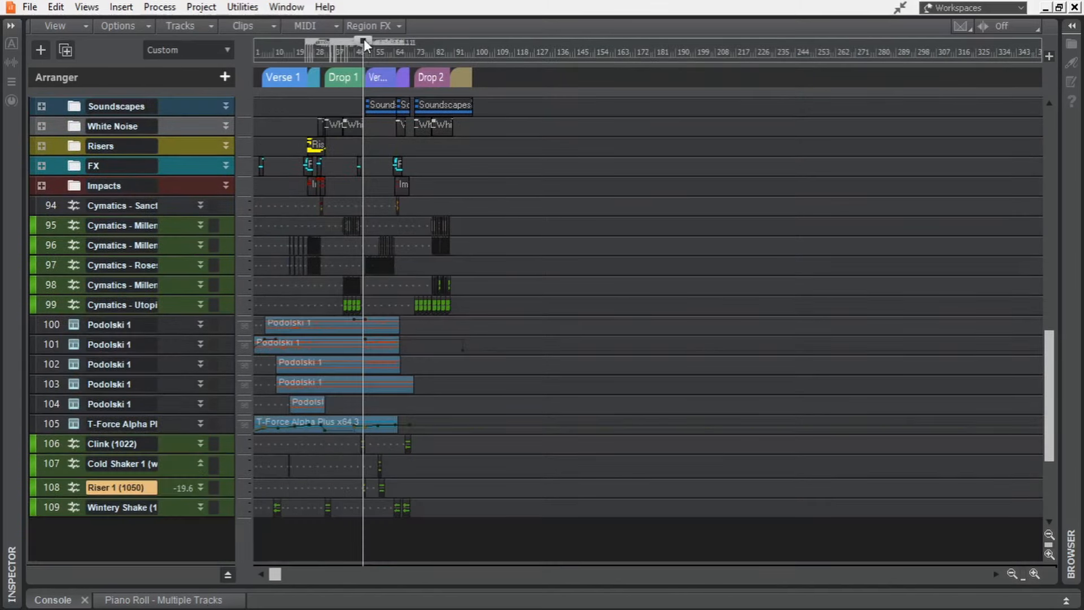
left_click_drag(363, 43, 253, 43)
- Collapse the Sitala 1 folder's tracks and save the project
scroll(312, 306, "up", 8)
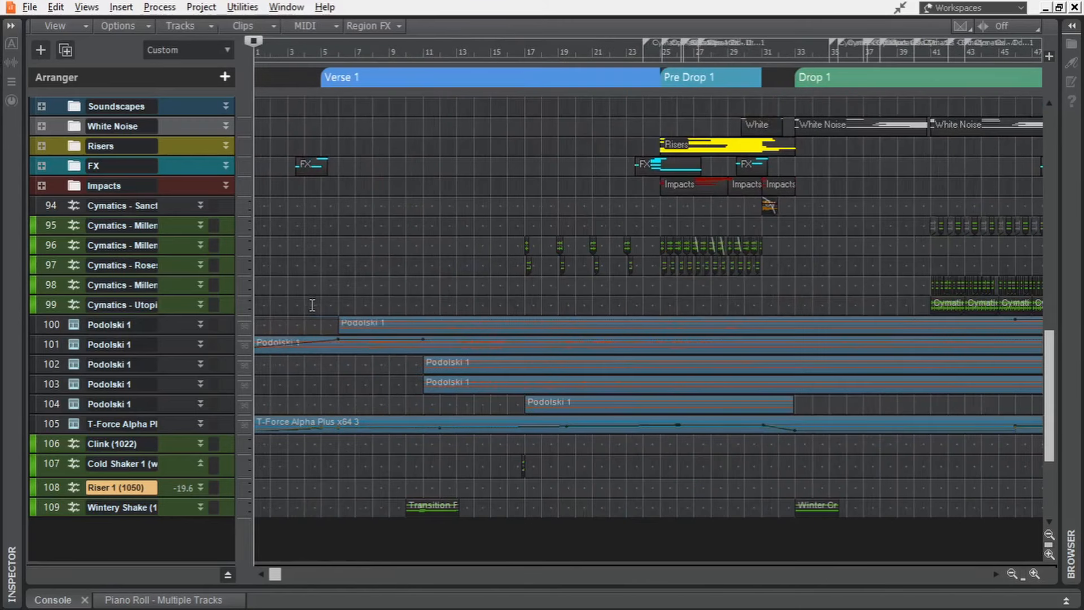
scroll(313, 306, "down", 4)
scroll(312, 305, "up", 15)
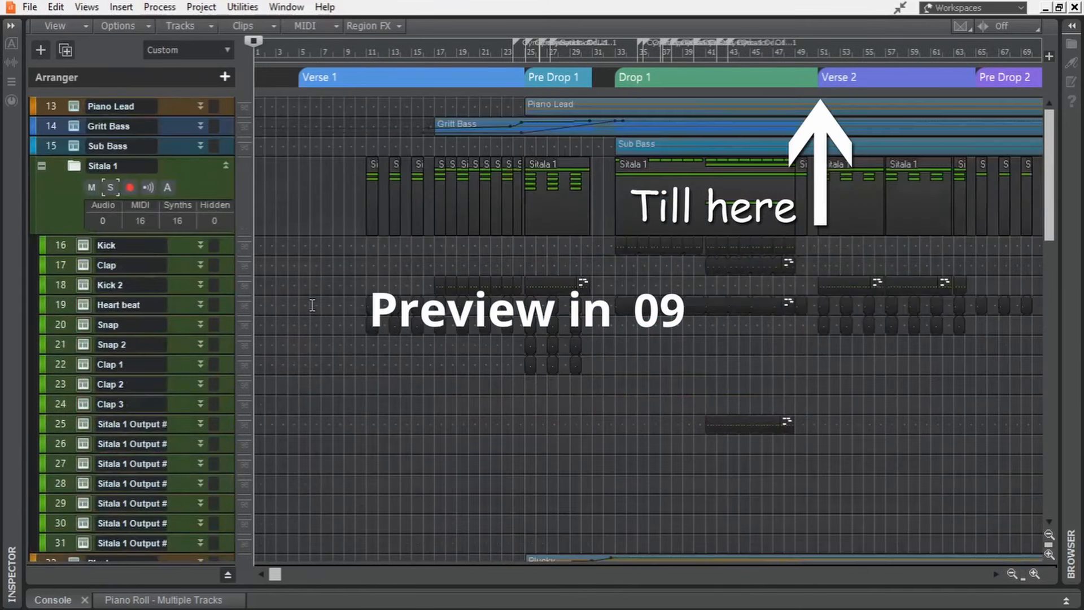
scroll(312, 305, "up", 1)
left_click(42, 225)
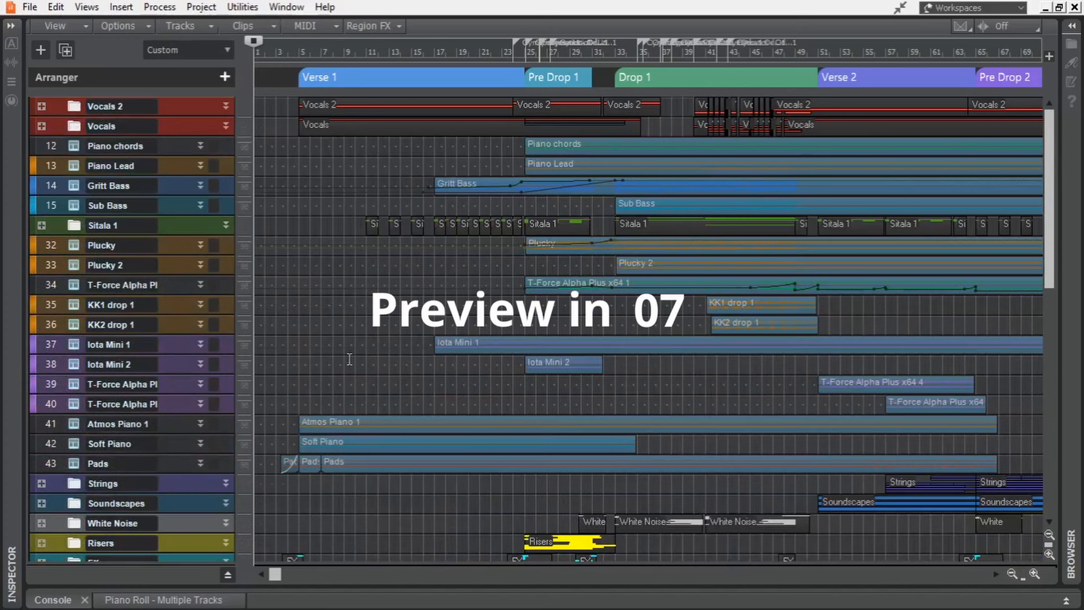
key("ctrl+s")
left_click(227, 110)
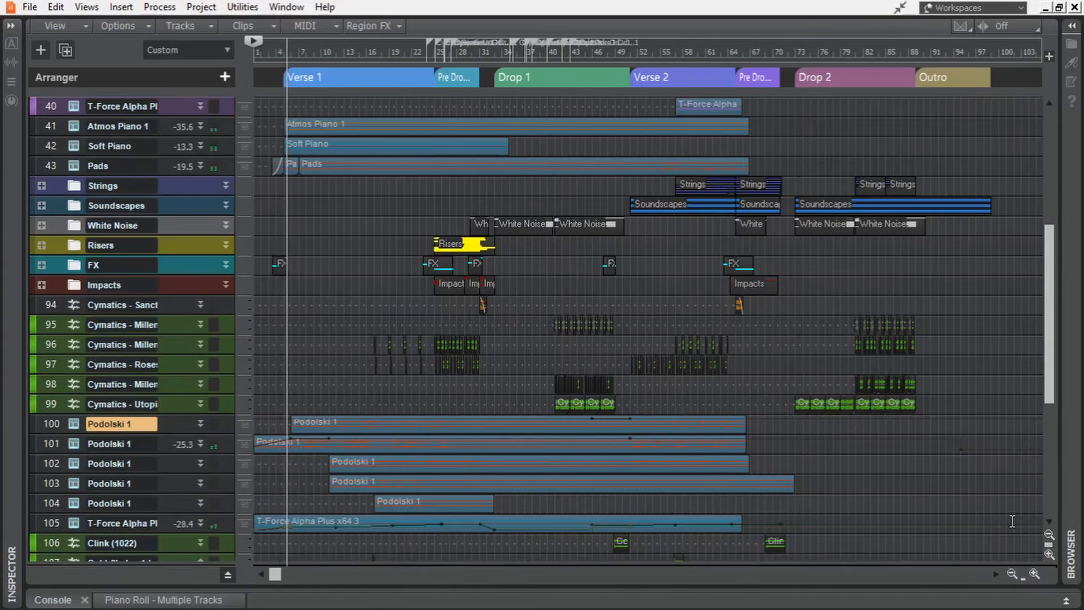
- Review the whole arrangement during playback from bar 1, from the Wintery Shake track up to the Sitala 1 folder
scroll(1012, 520, "down", 2)
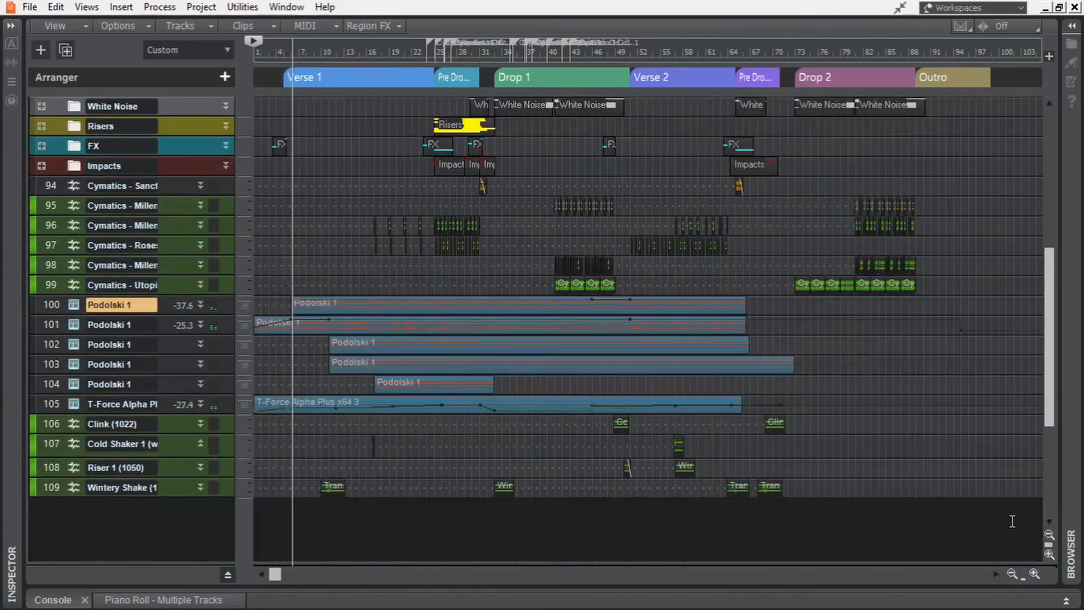
scroll(1012, 521, "up", 3)
scroll(1012, 521, "up", 1)
scroll(1012, 521, "up", 1)
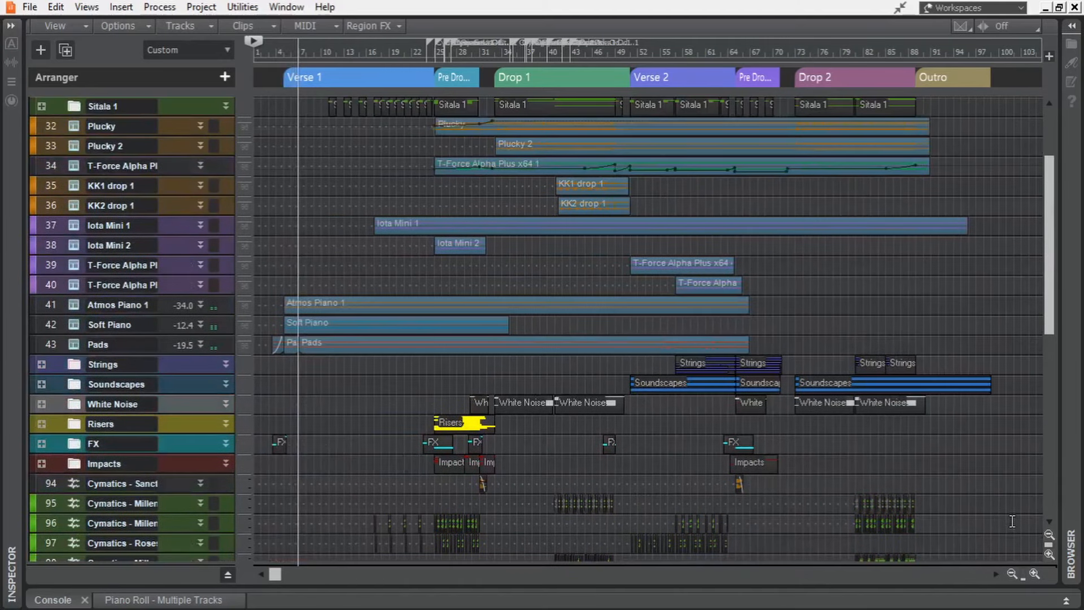
- Follow the playback through Verse 1 into the first Pre Drop, examining the tracks from Vocals 2 down to Wintery Shake and back up
scroll(1012, 520, "up", 1)
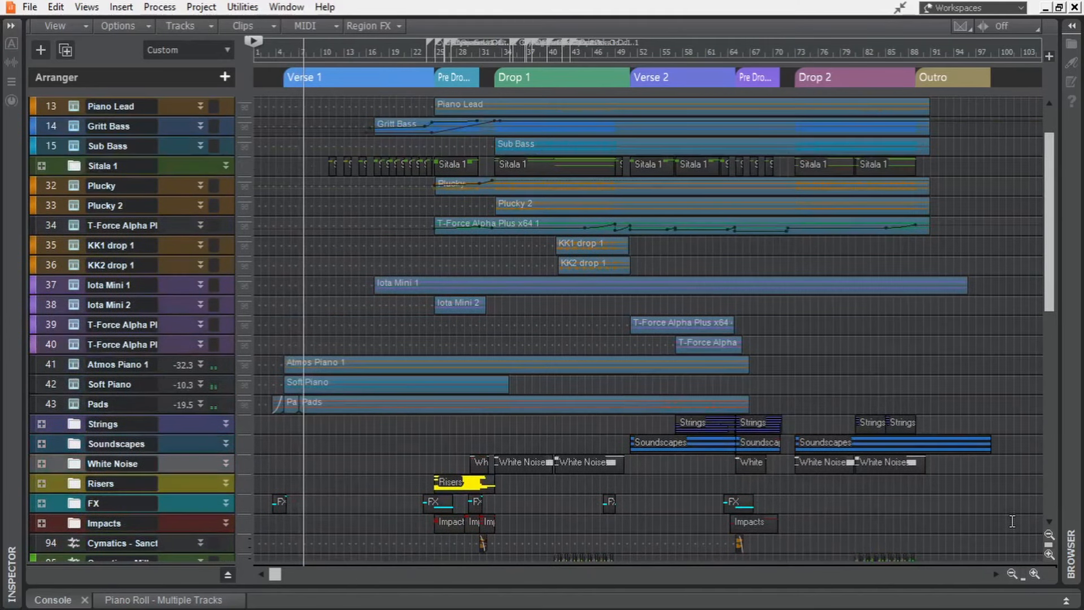
scroll(1012, 521, "up", 1)
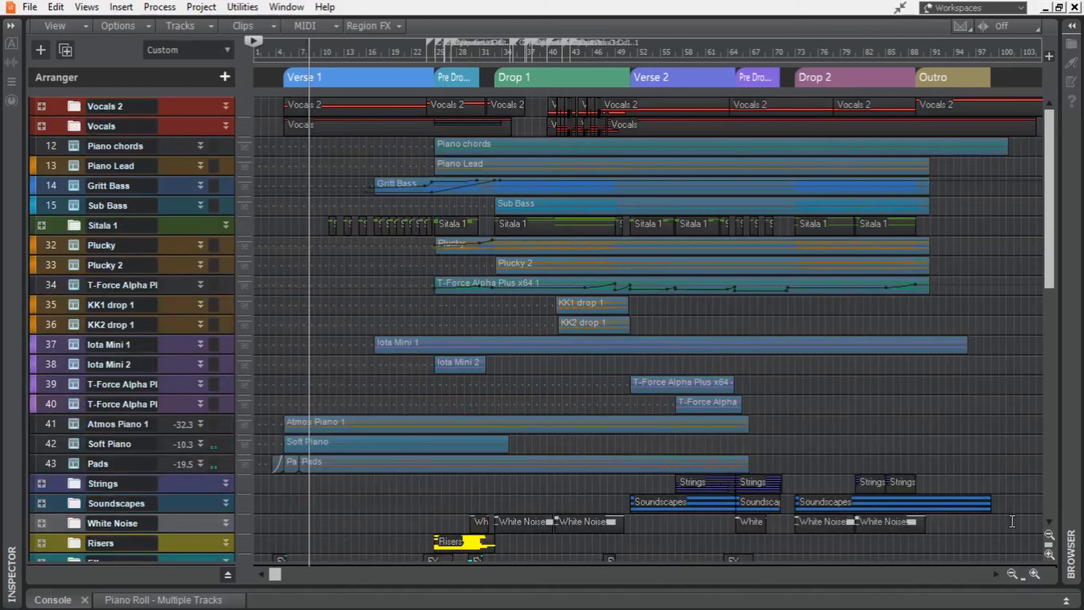
scroll(1012, 520, "down", 1)
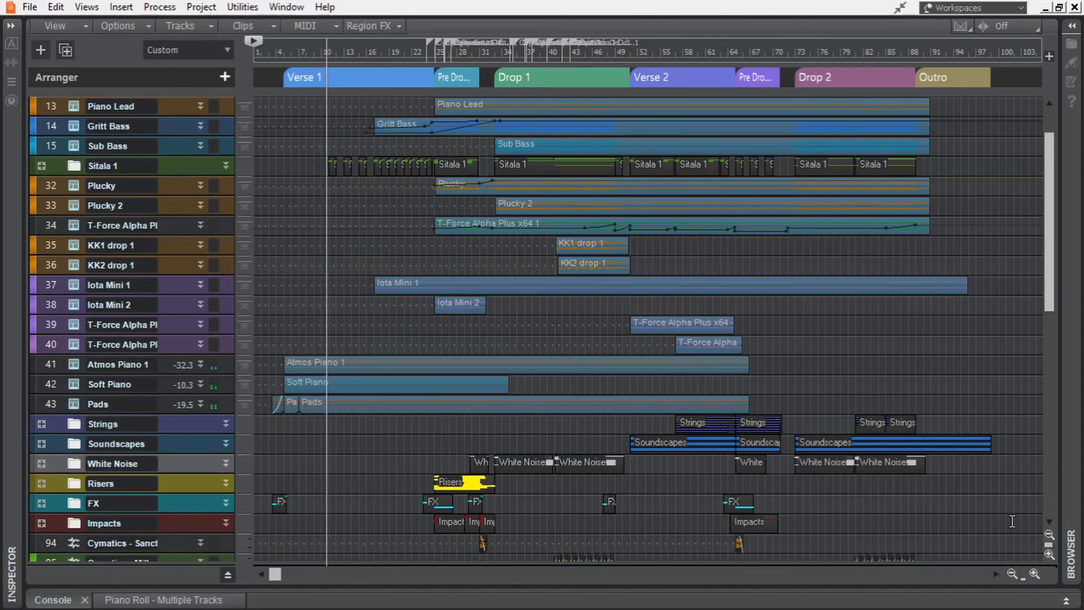
scroll(1012, 520, "down", 1)
scroll(1011, 520, "down", 8)
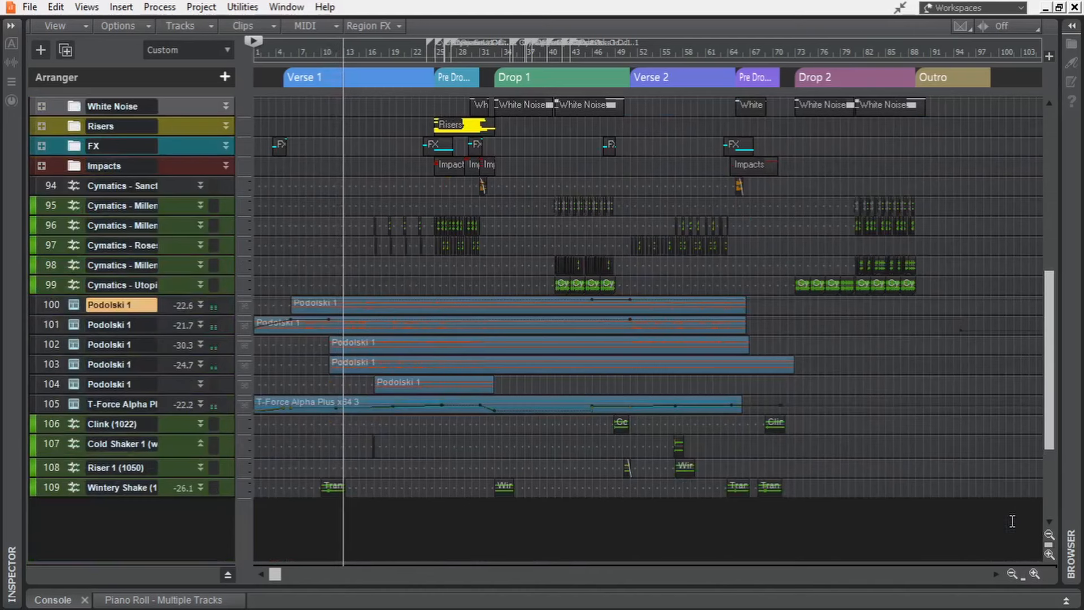
scroll(1012, 520, "up", 6)
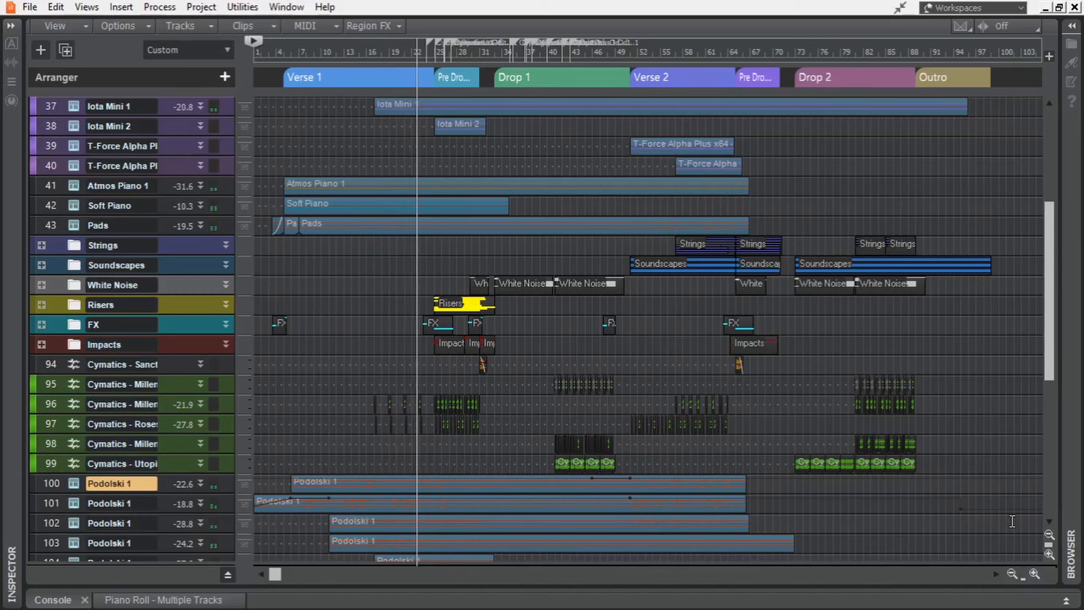
scroll(1012, 521, "up", 3)
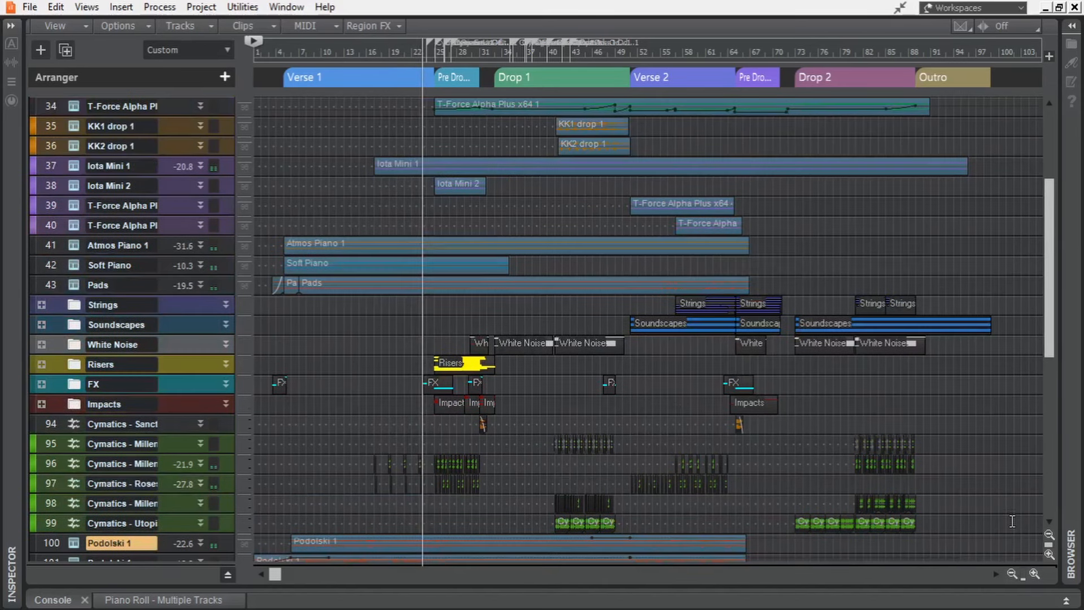
scroll(1012, 521, "up", 3)
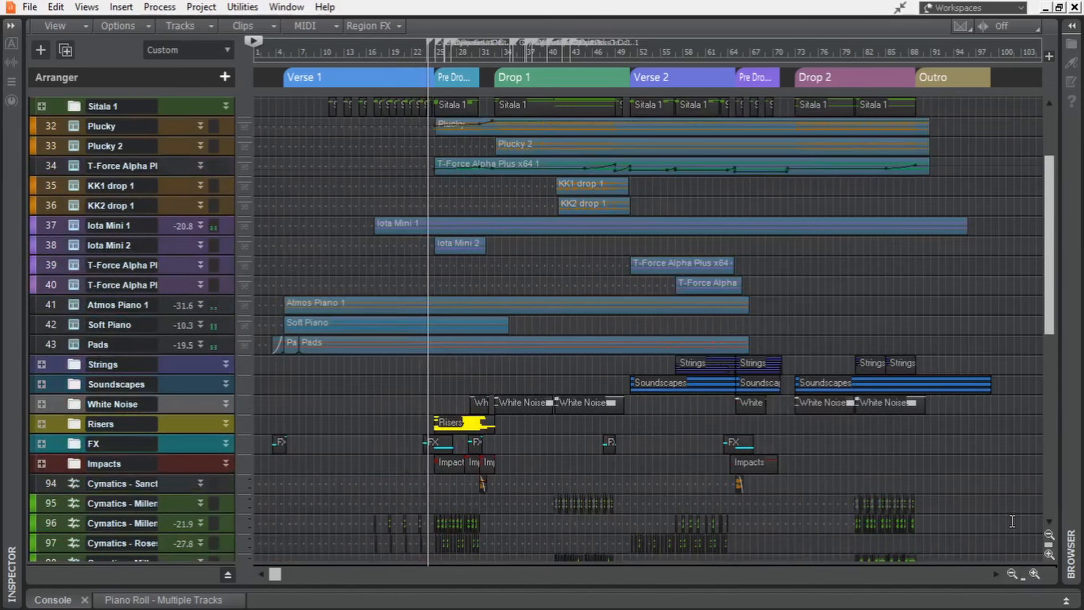
scroll(1012, 521, "up", 3)
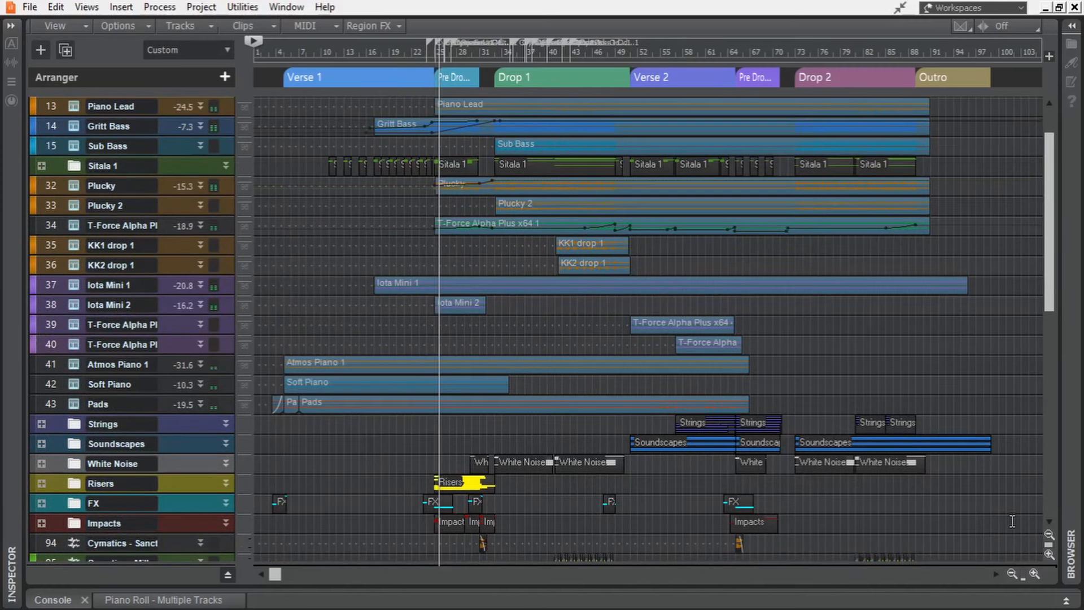
scroll(1012, 520, "up", 3)
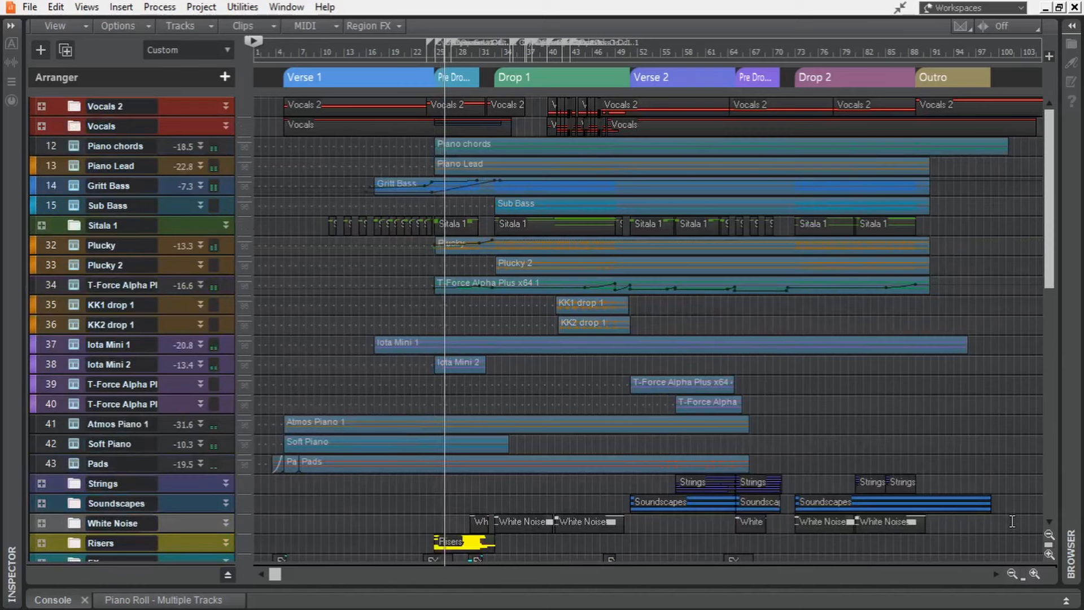